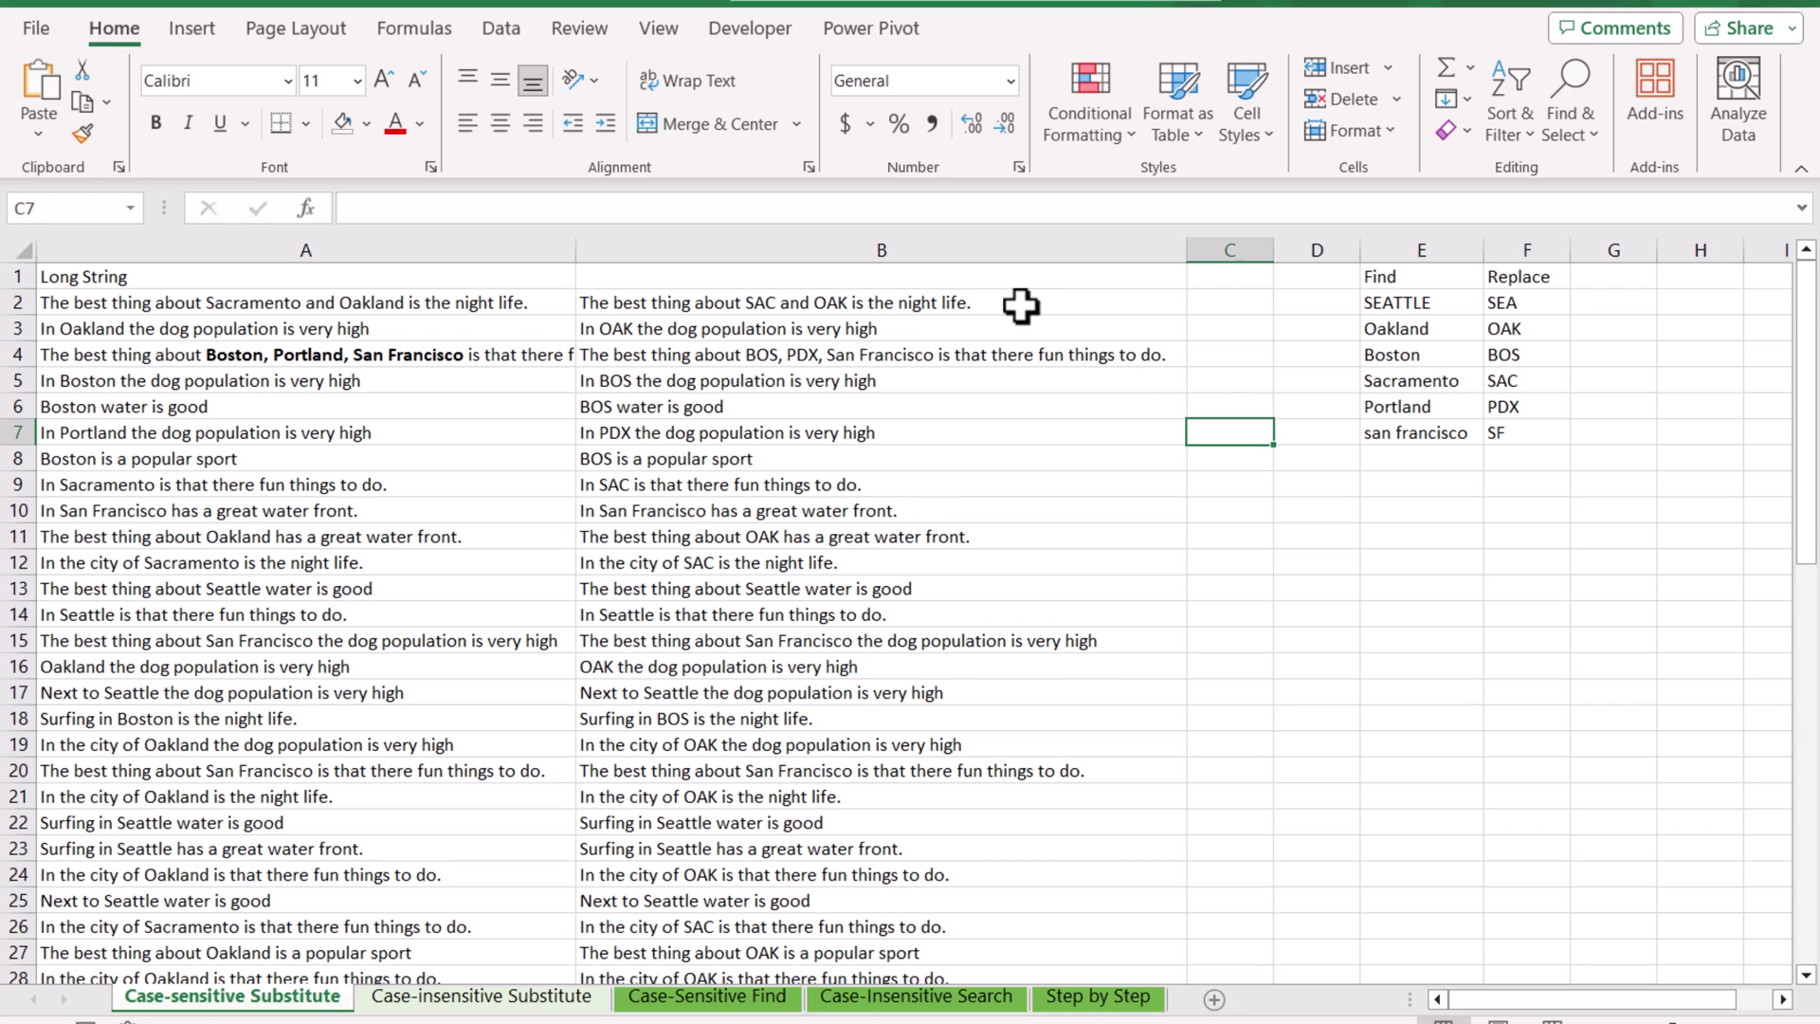
- Switch to the browser to view the two YouTube videos on find and replace of multiple words, and return to the Excel workbook
key(F2)
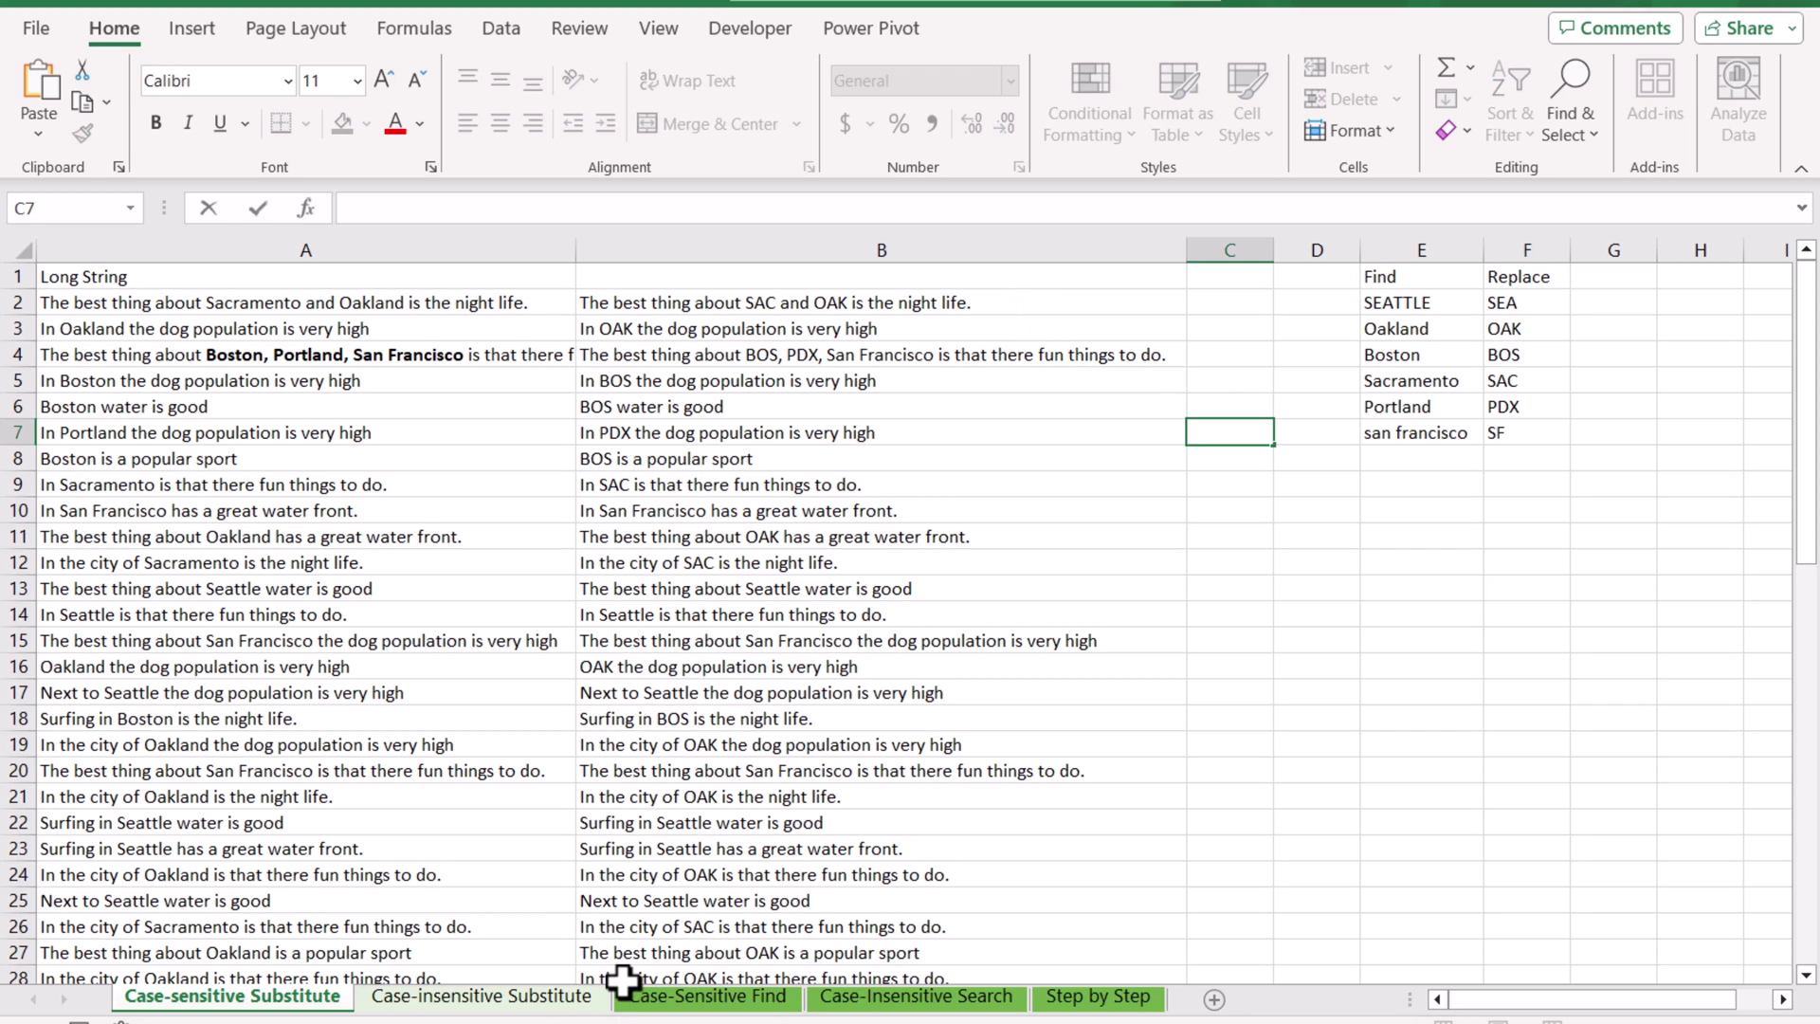
mouse_move(560, 1022)
click(559, 933)
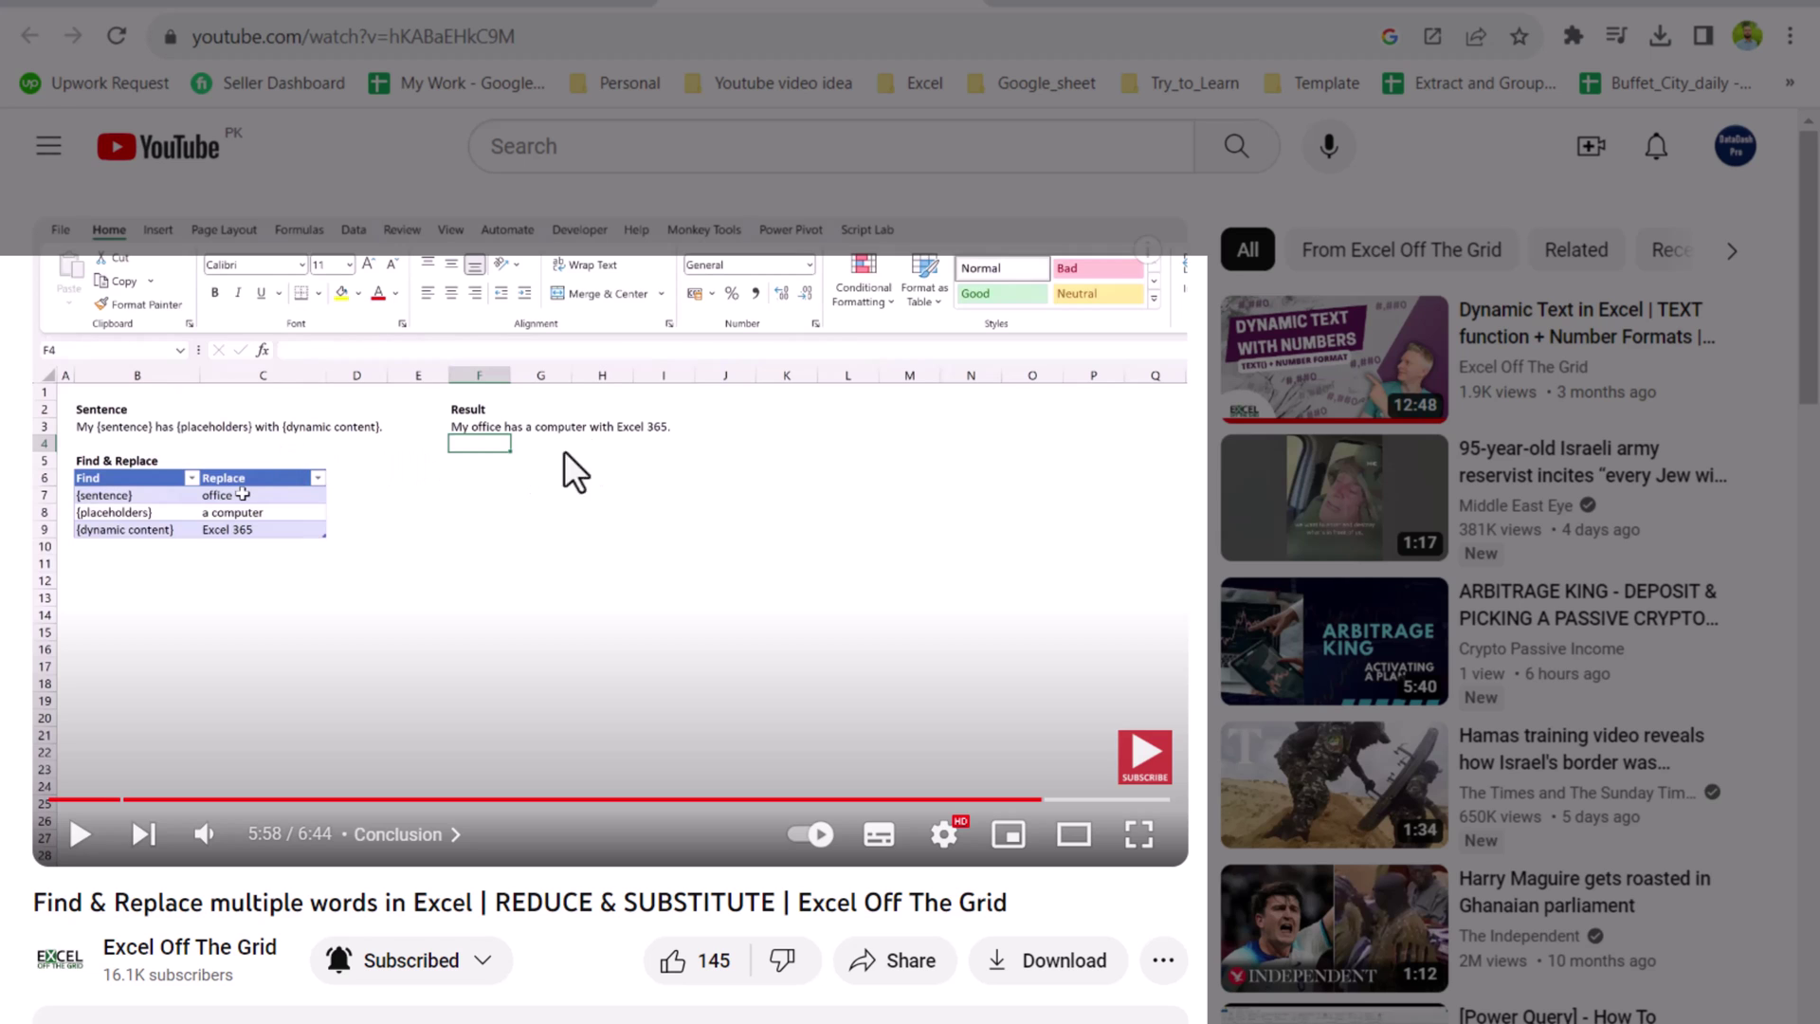
click(1234, 3)
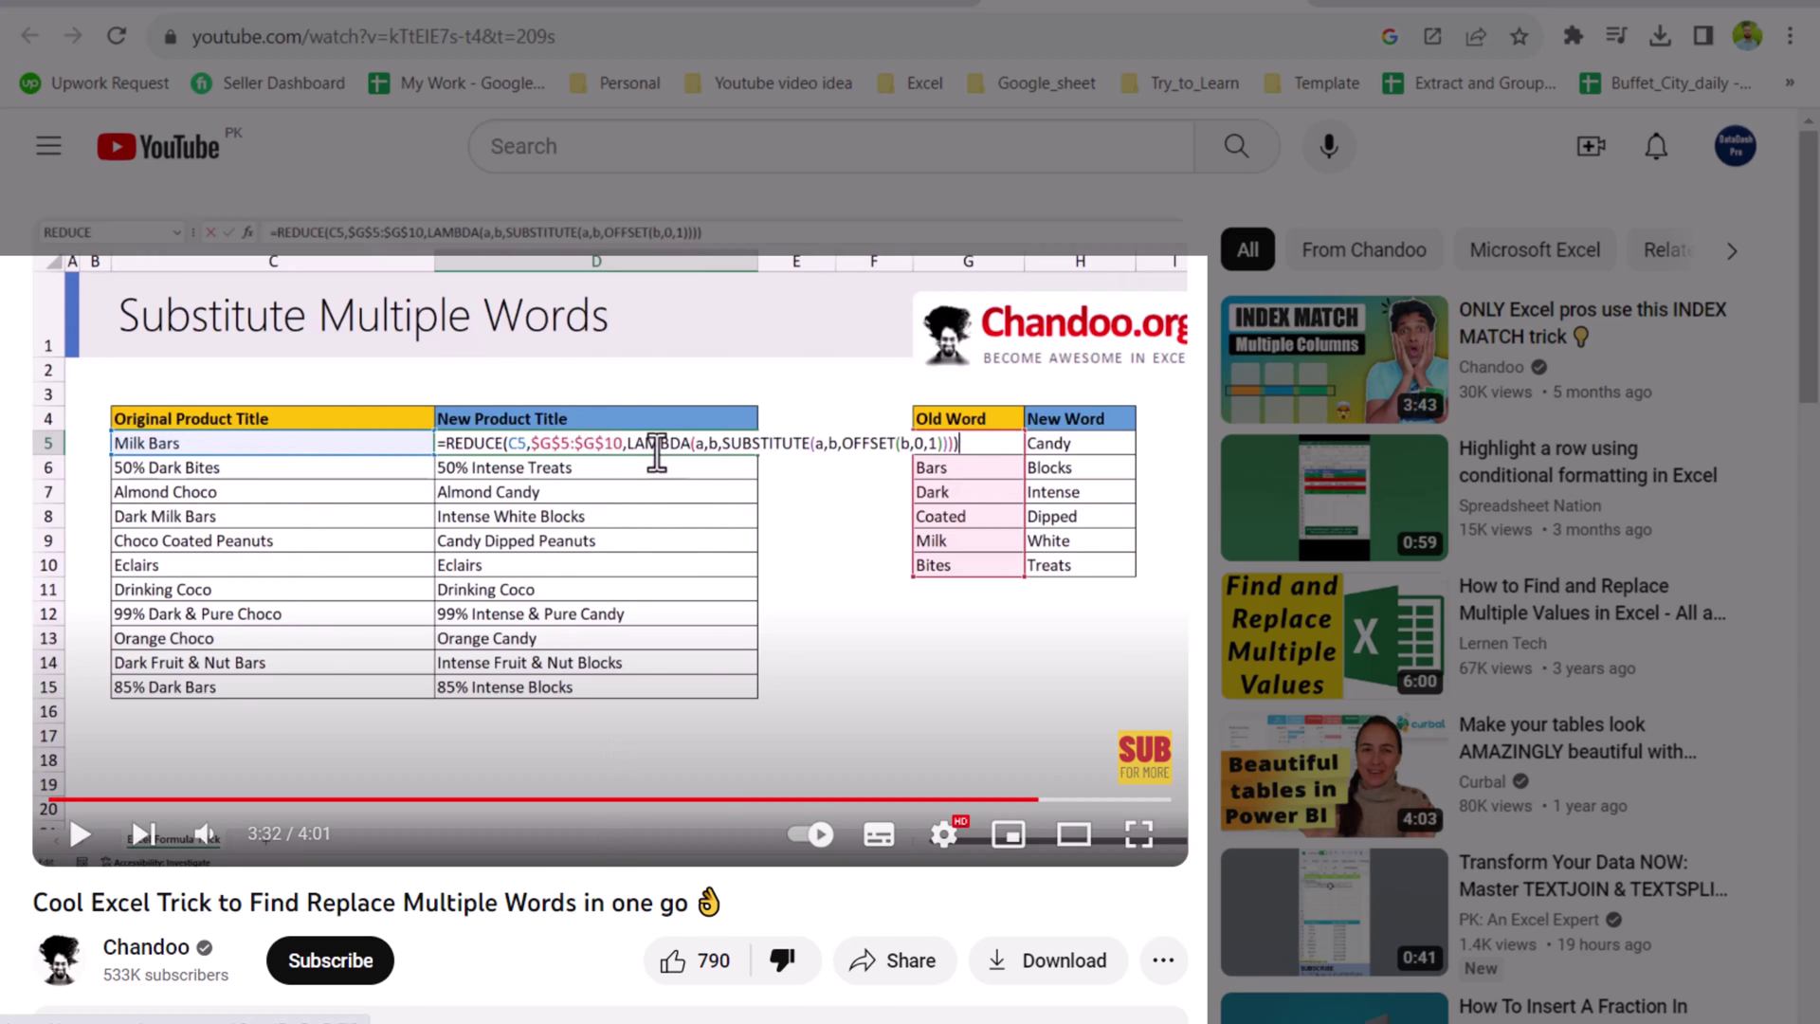
click(580, 1023)
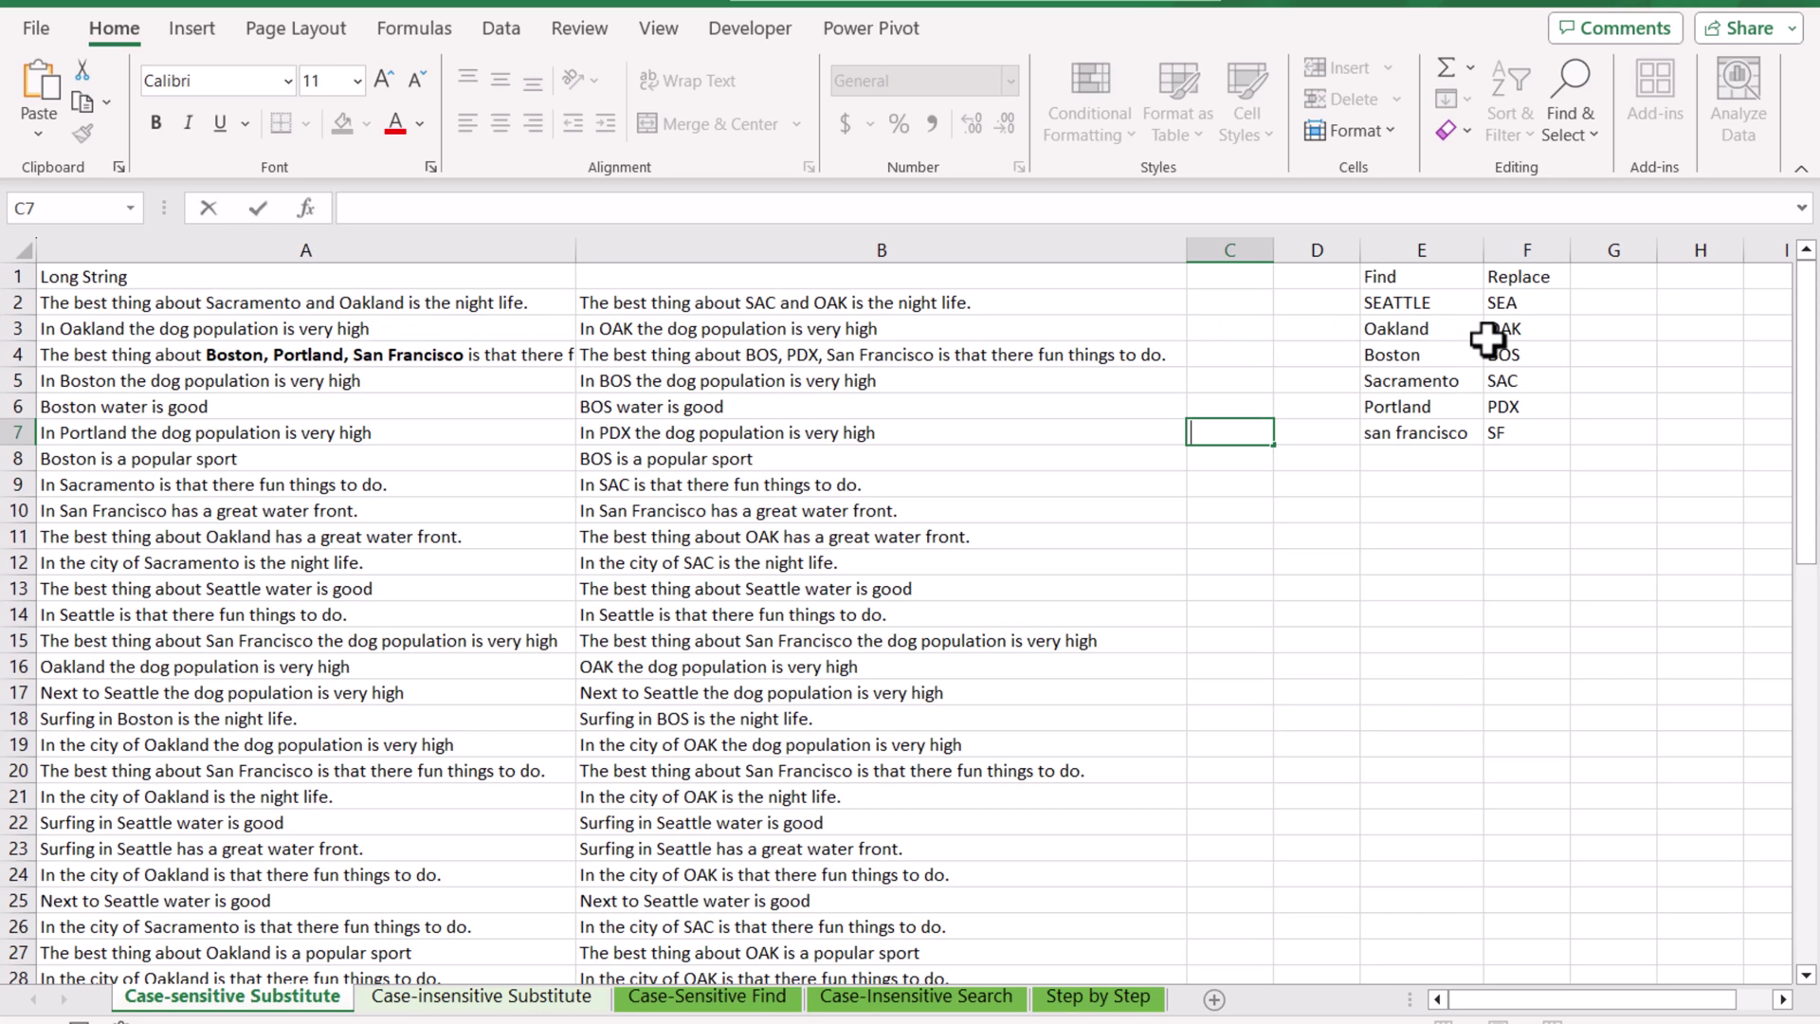
- Set the Find entry in E5 of the Case-sensitive Substitute sheet to SACRAMENTO
click(1457, 381)
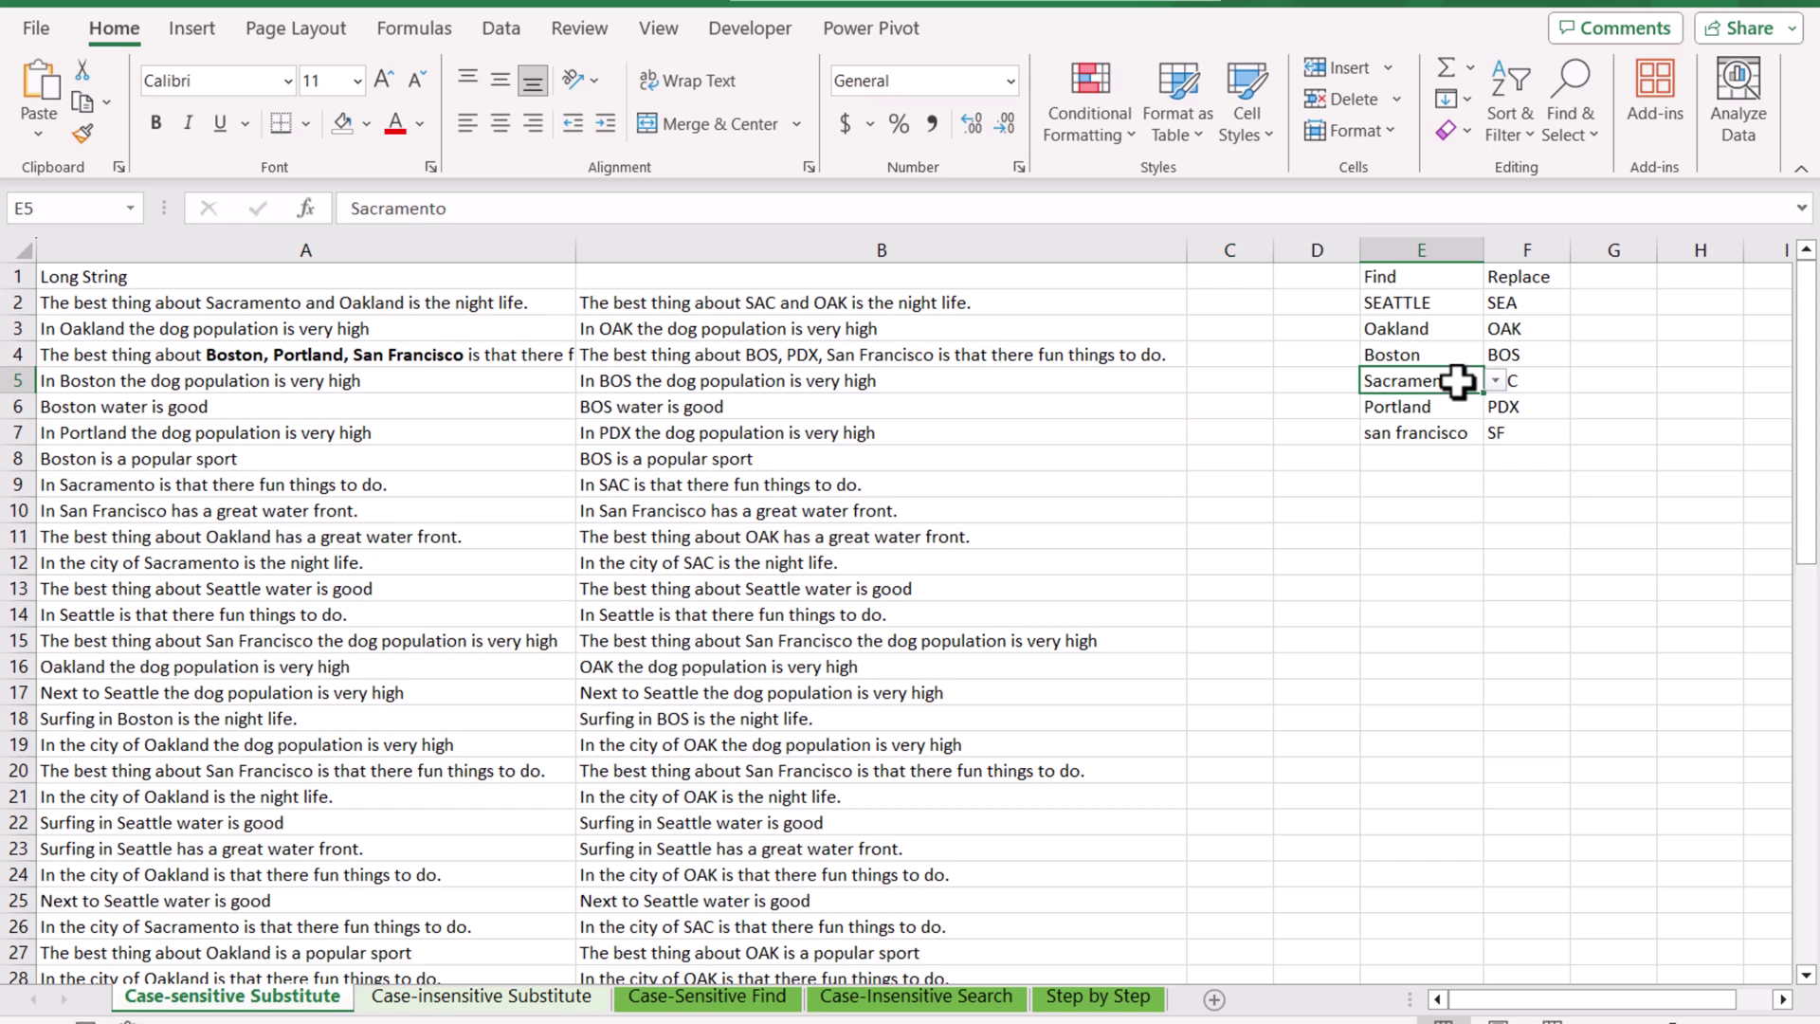
click(1490, 381)
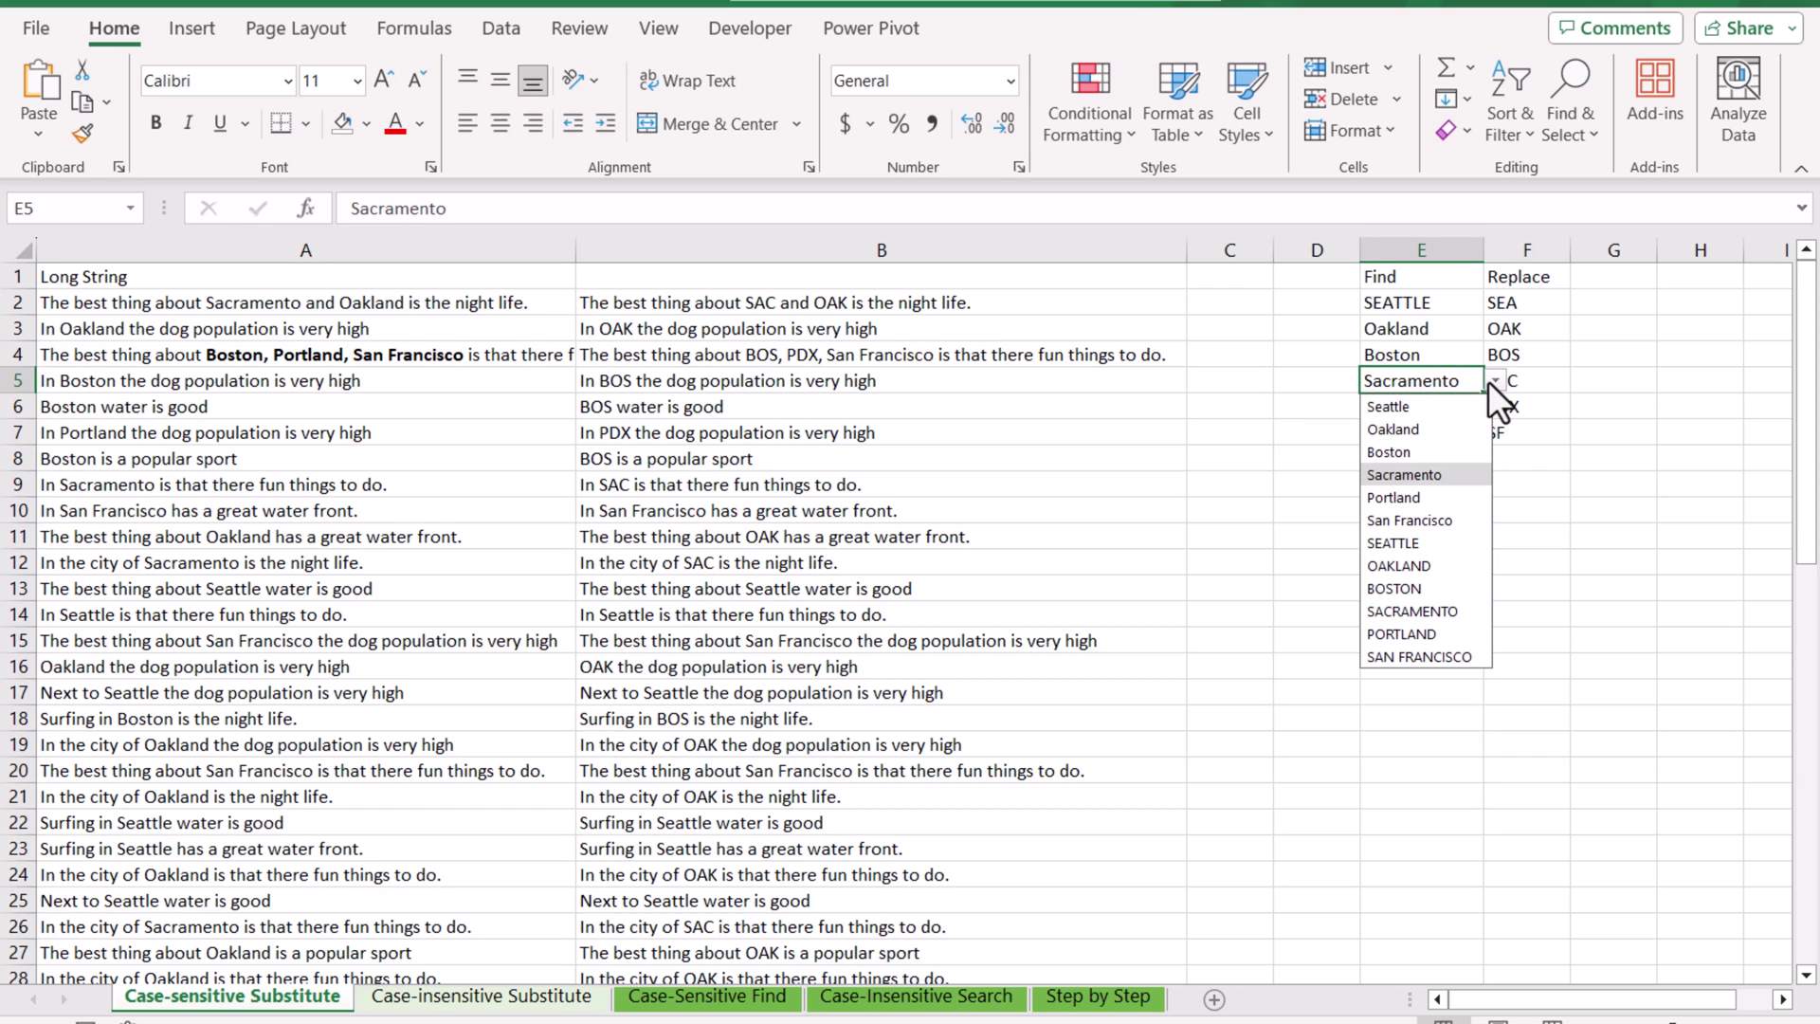
click(1429, 611)
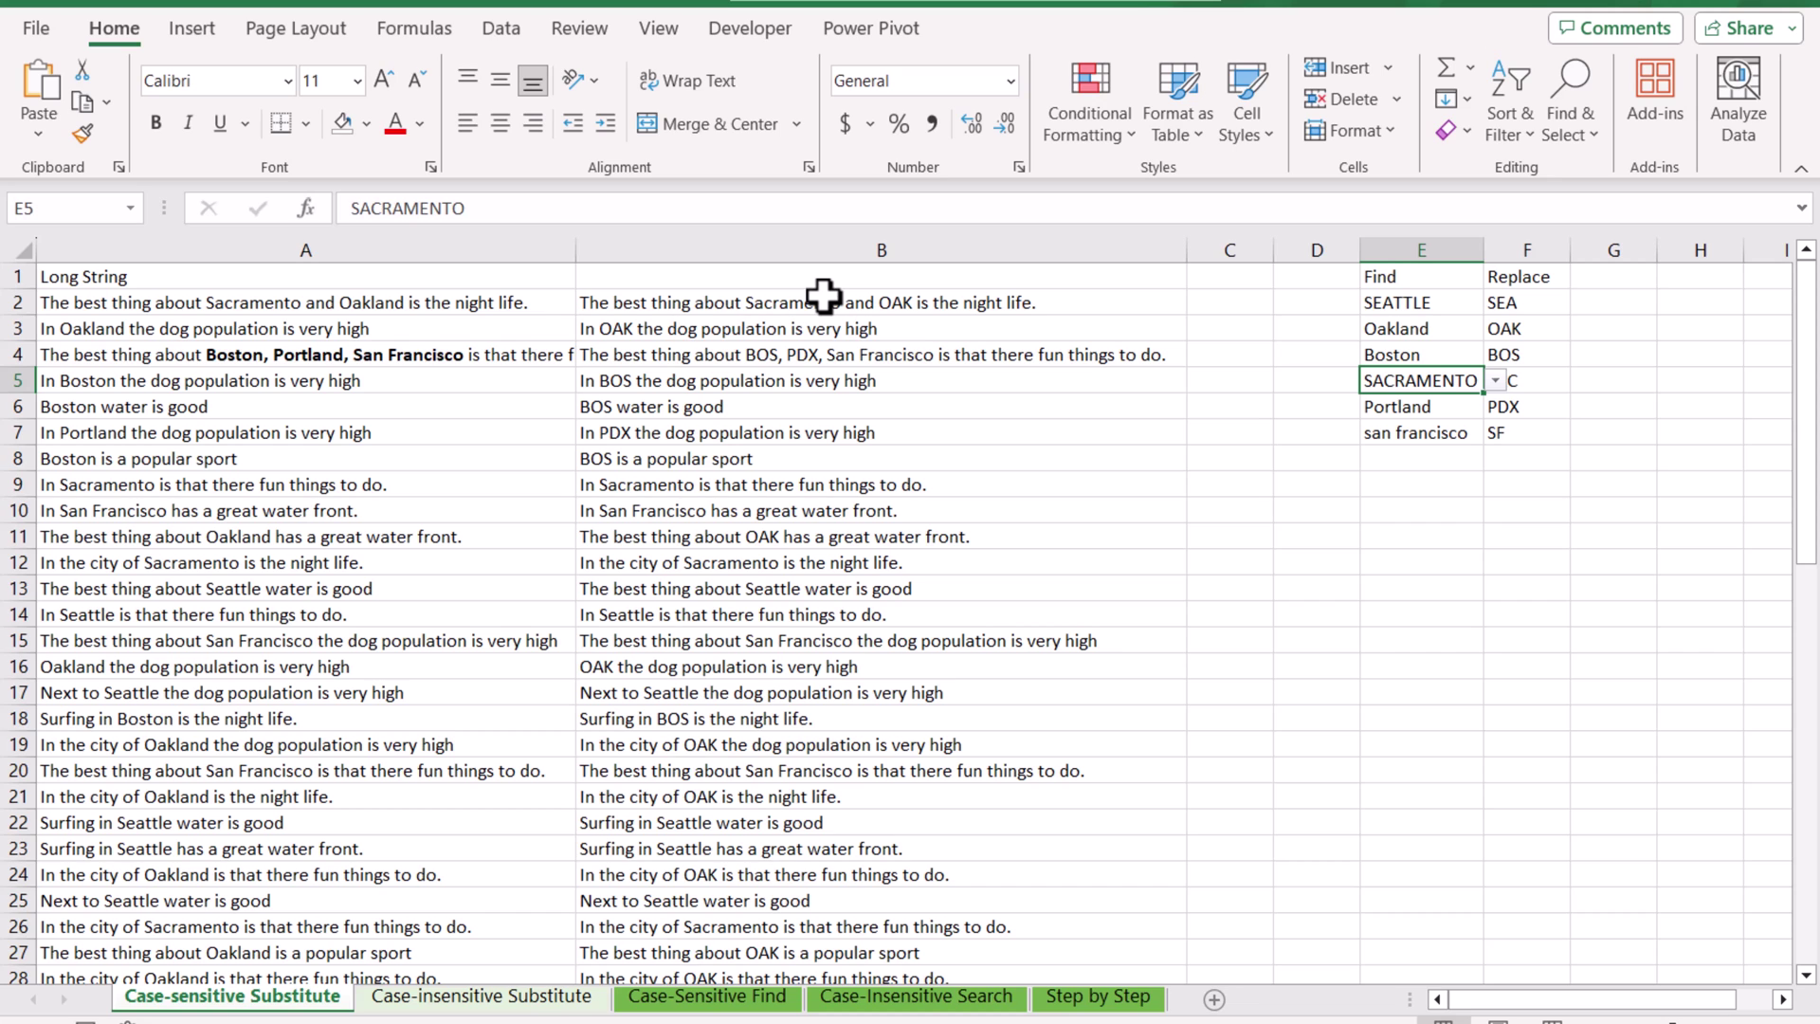
- Examine the replaced text on the Case-insensitive Substitute sheet and the results in column B of the Case-Insensitive Search sheet
click(479, 1003)
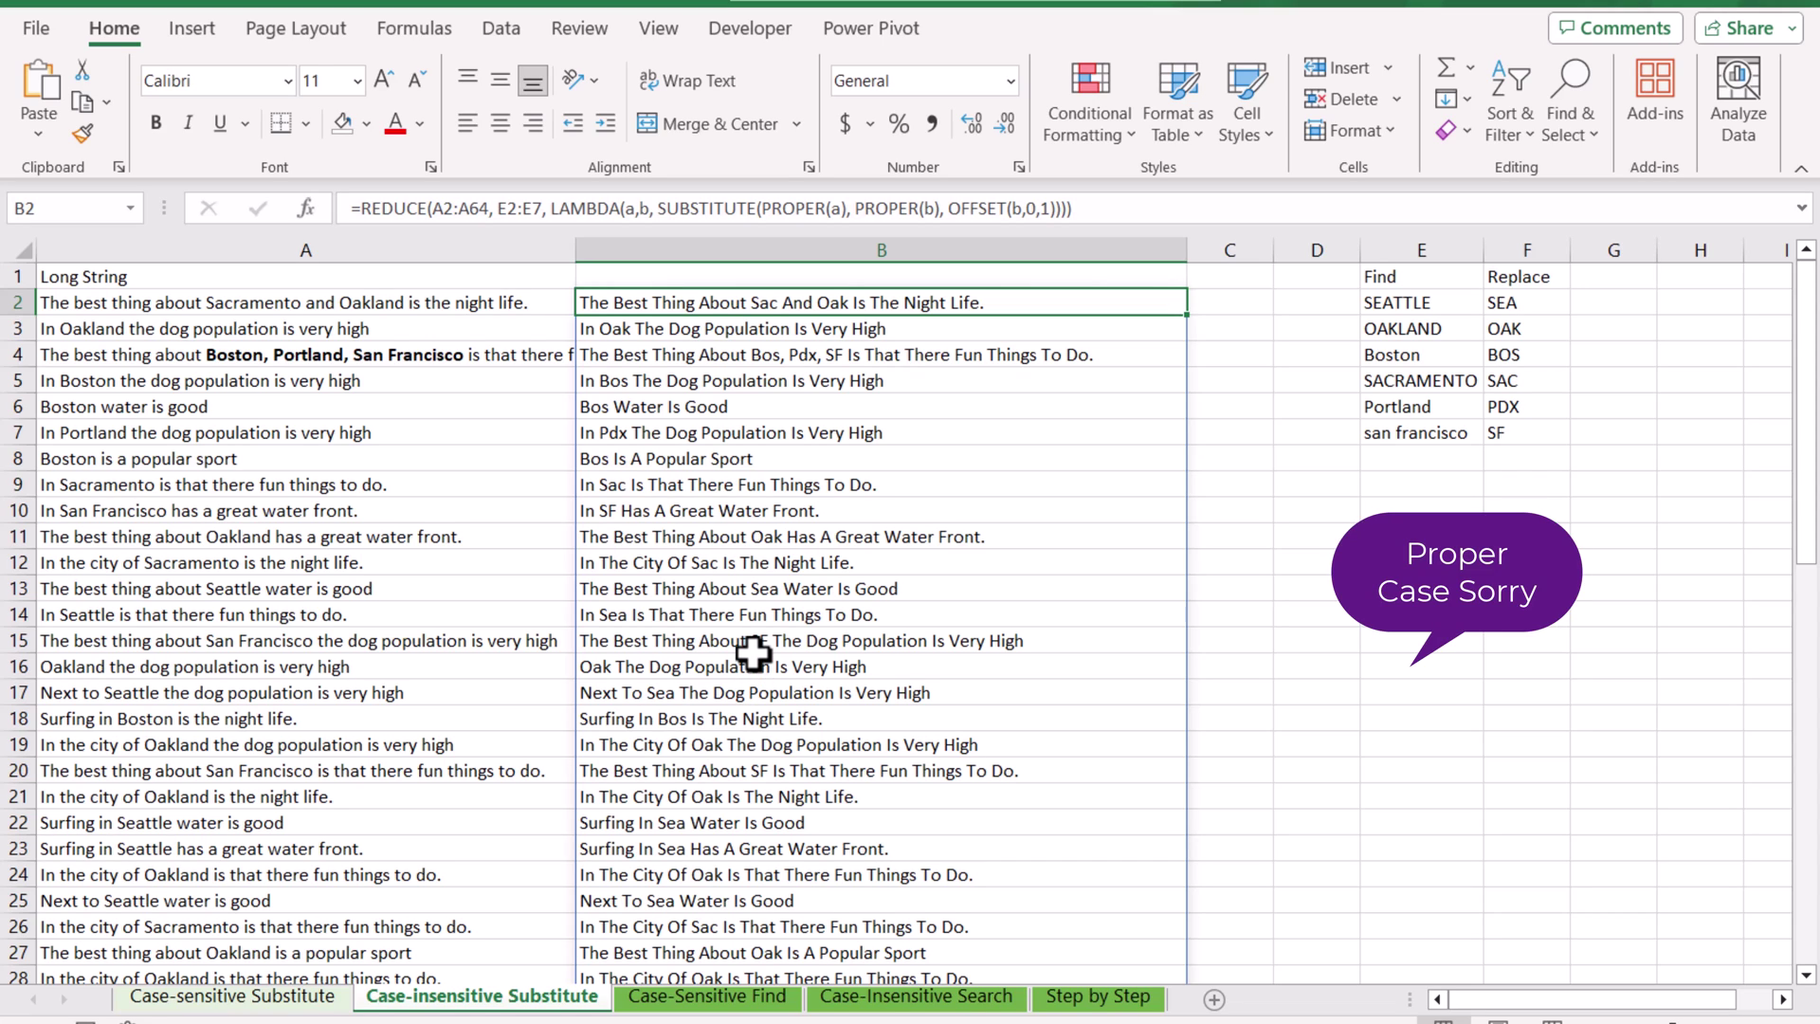
click(894, 997)
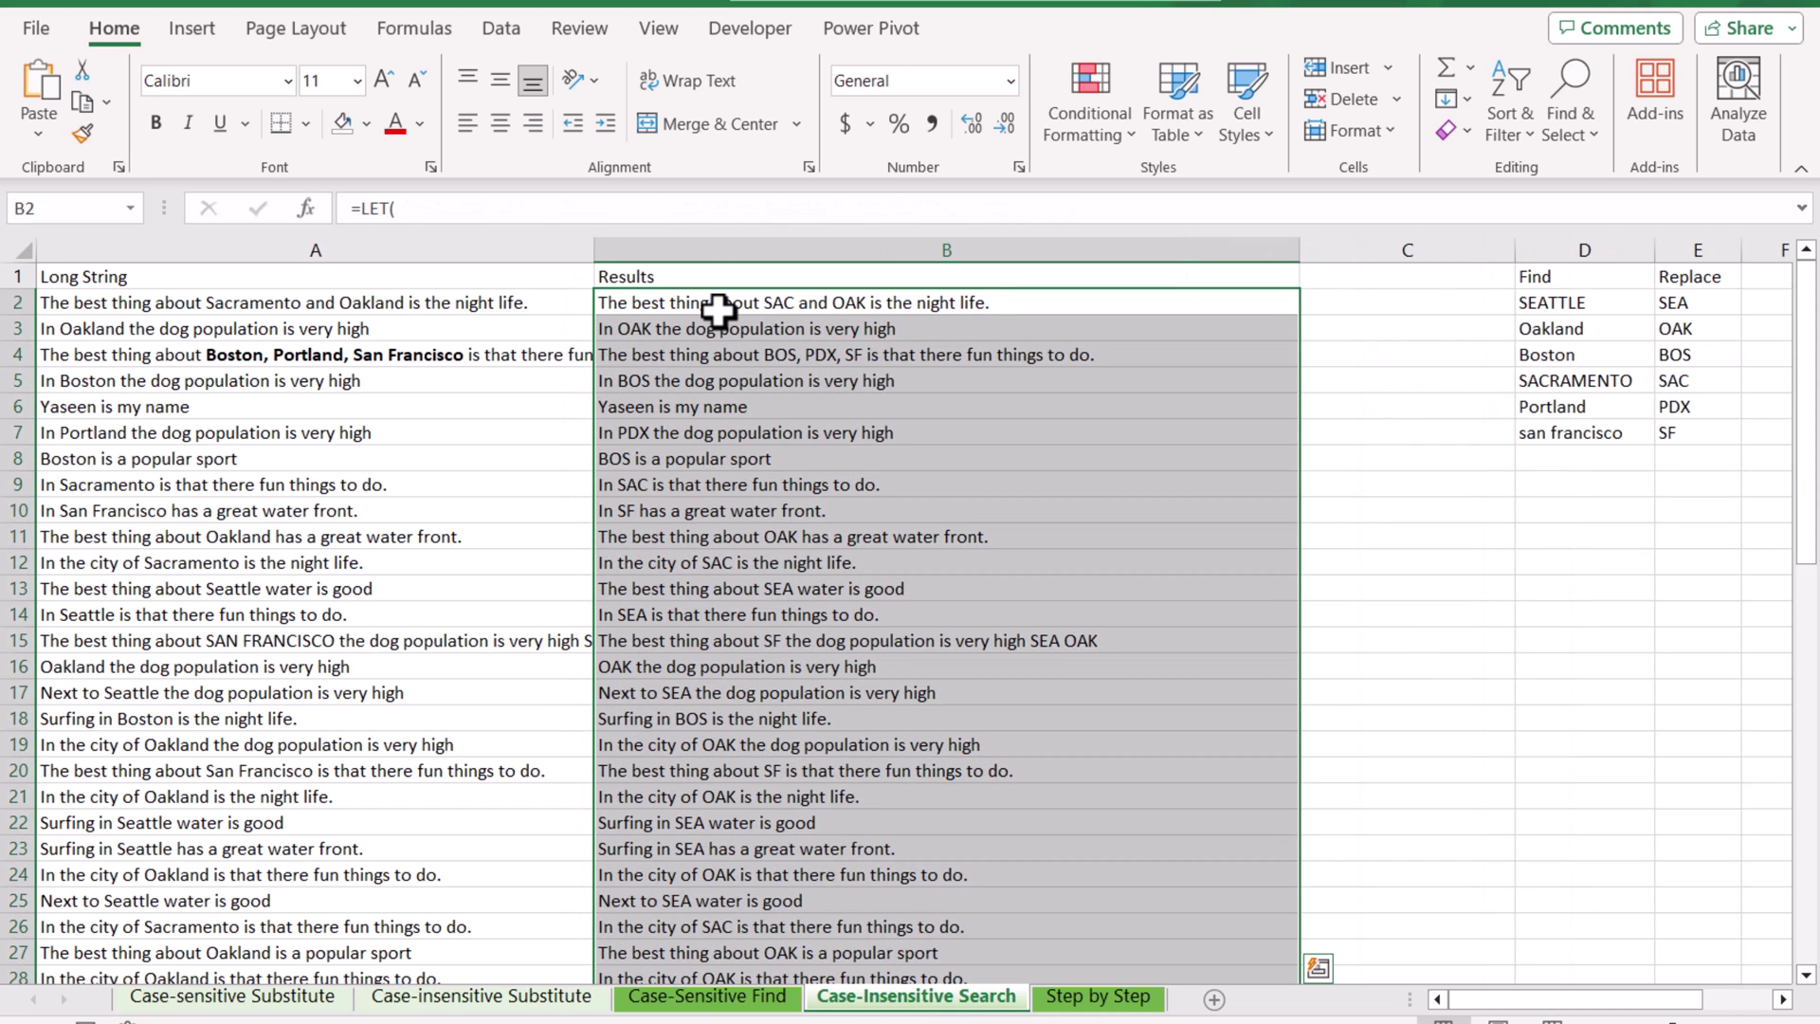
click(718, 305)
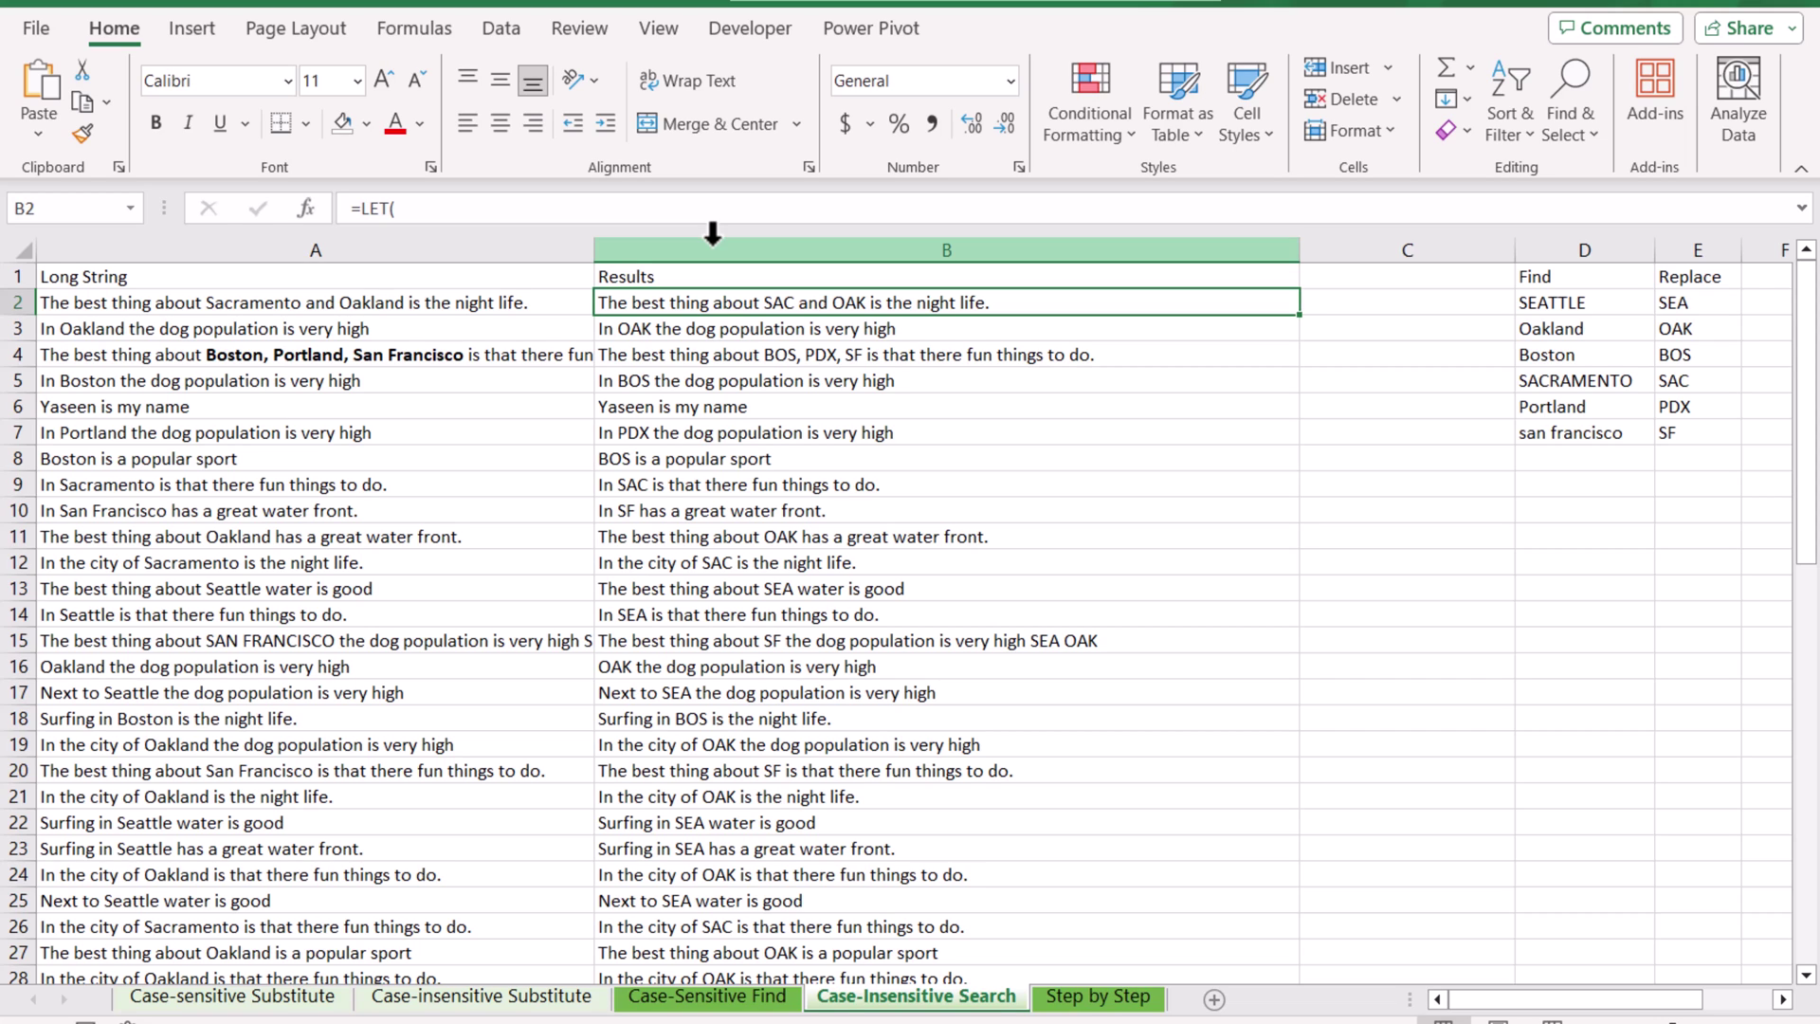
- Compare the full LET formulas in B2 of the Case-Sensitive Find and Case-Insensitive Search sheets
click(747, 997)
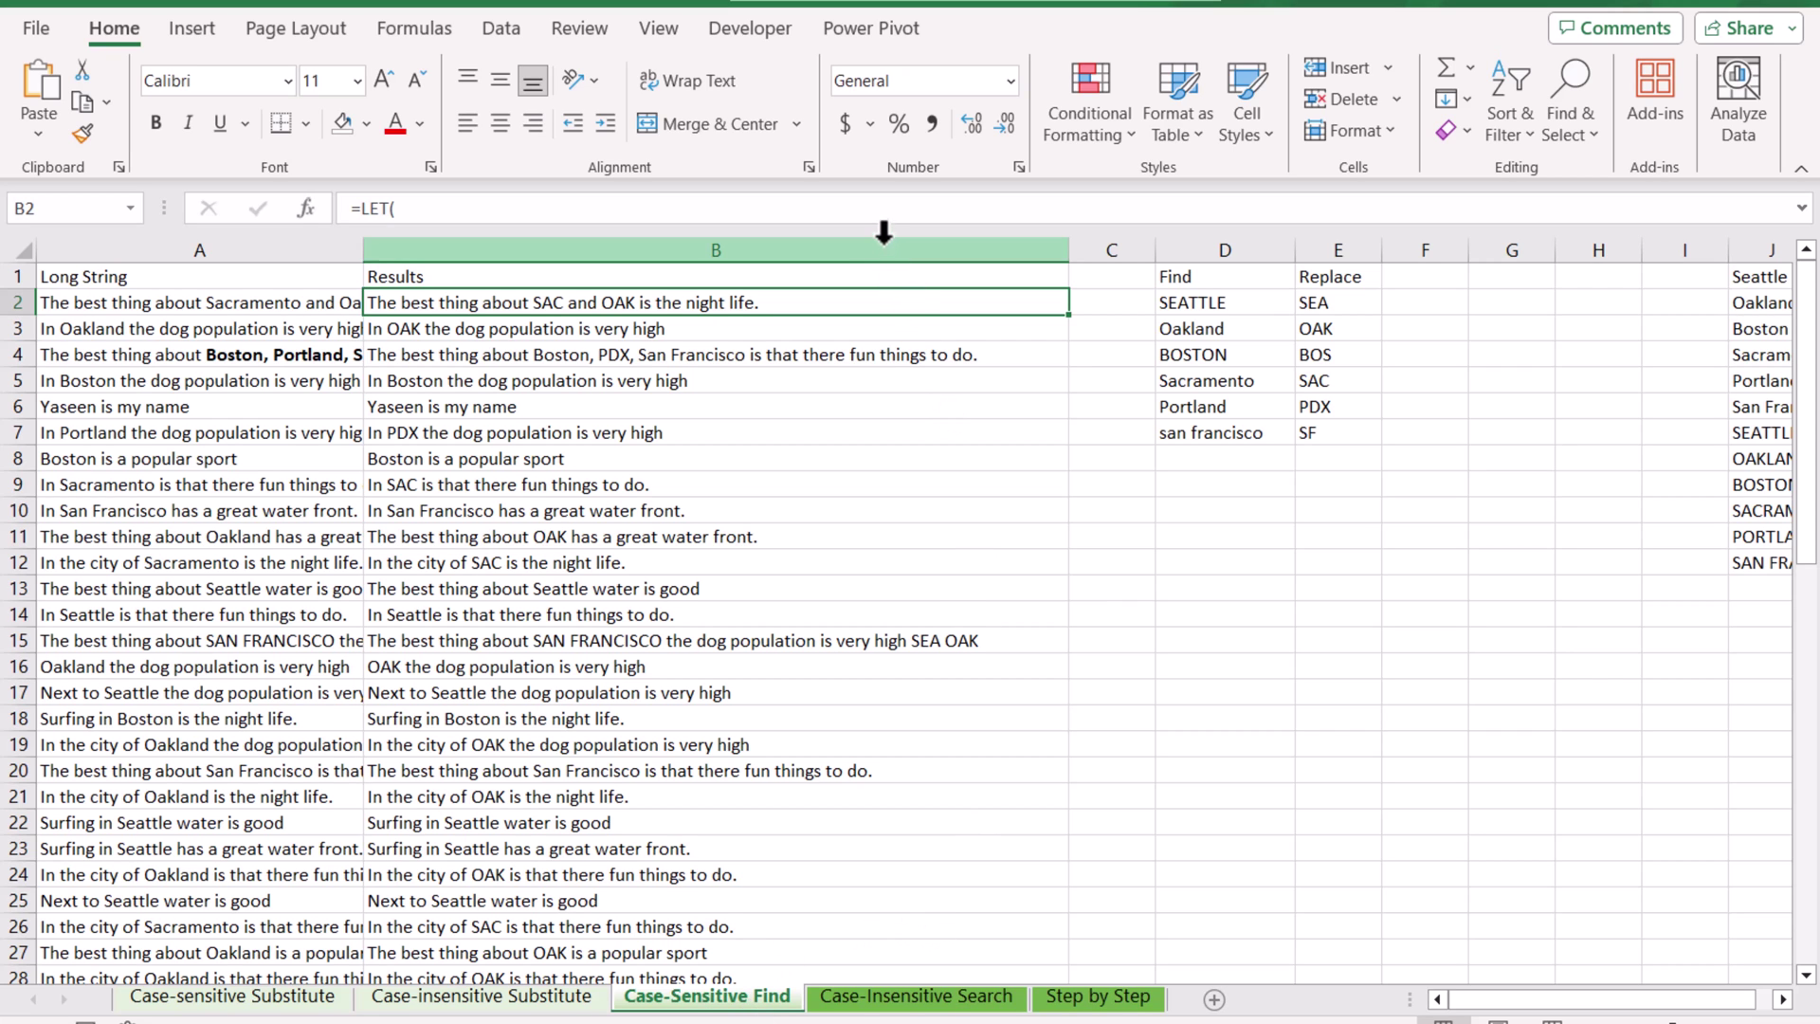
drag(877, 230, 845, 512)
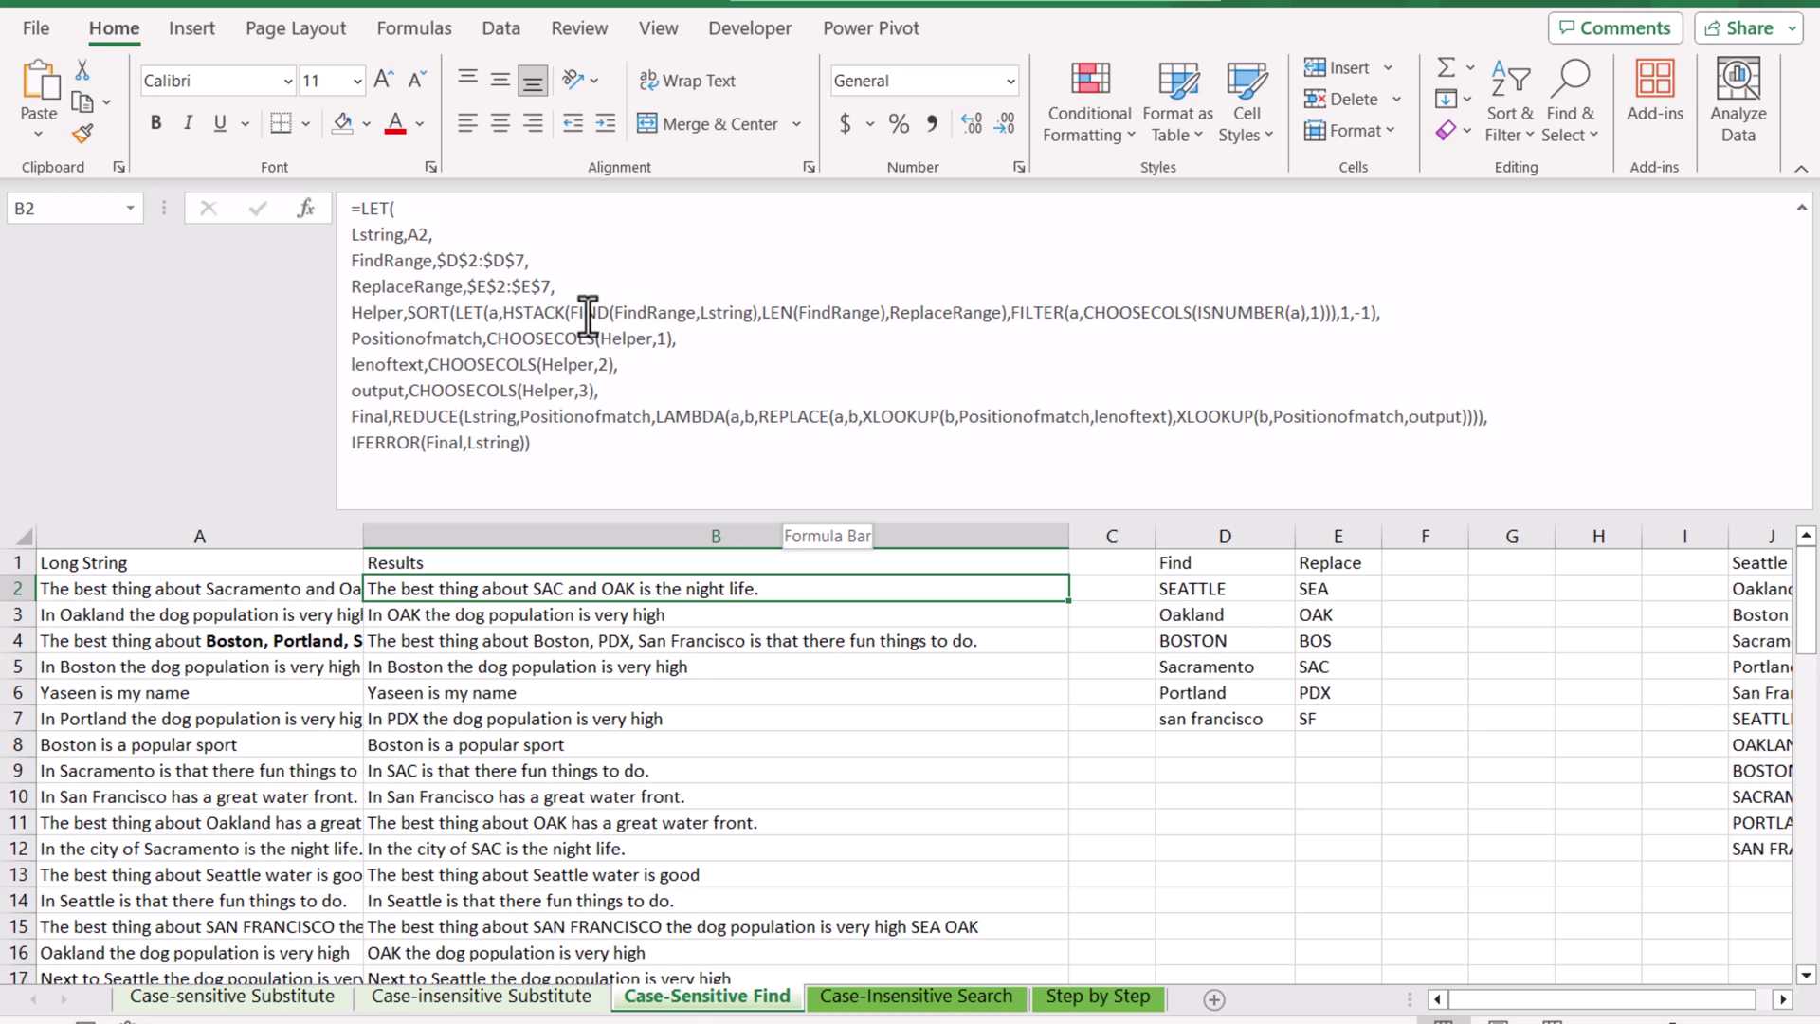
click(901, 995)
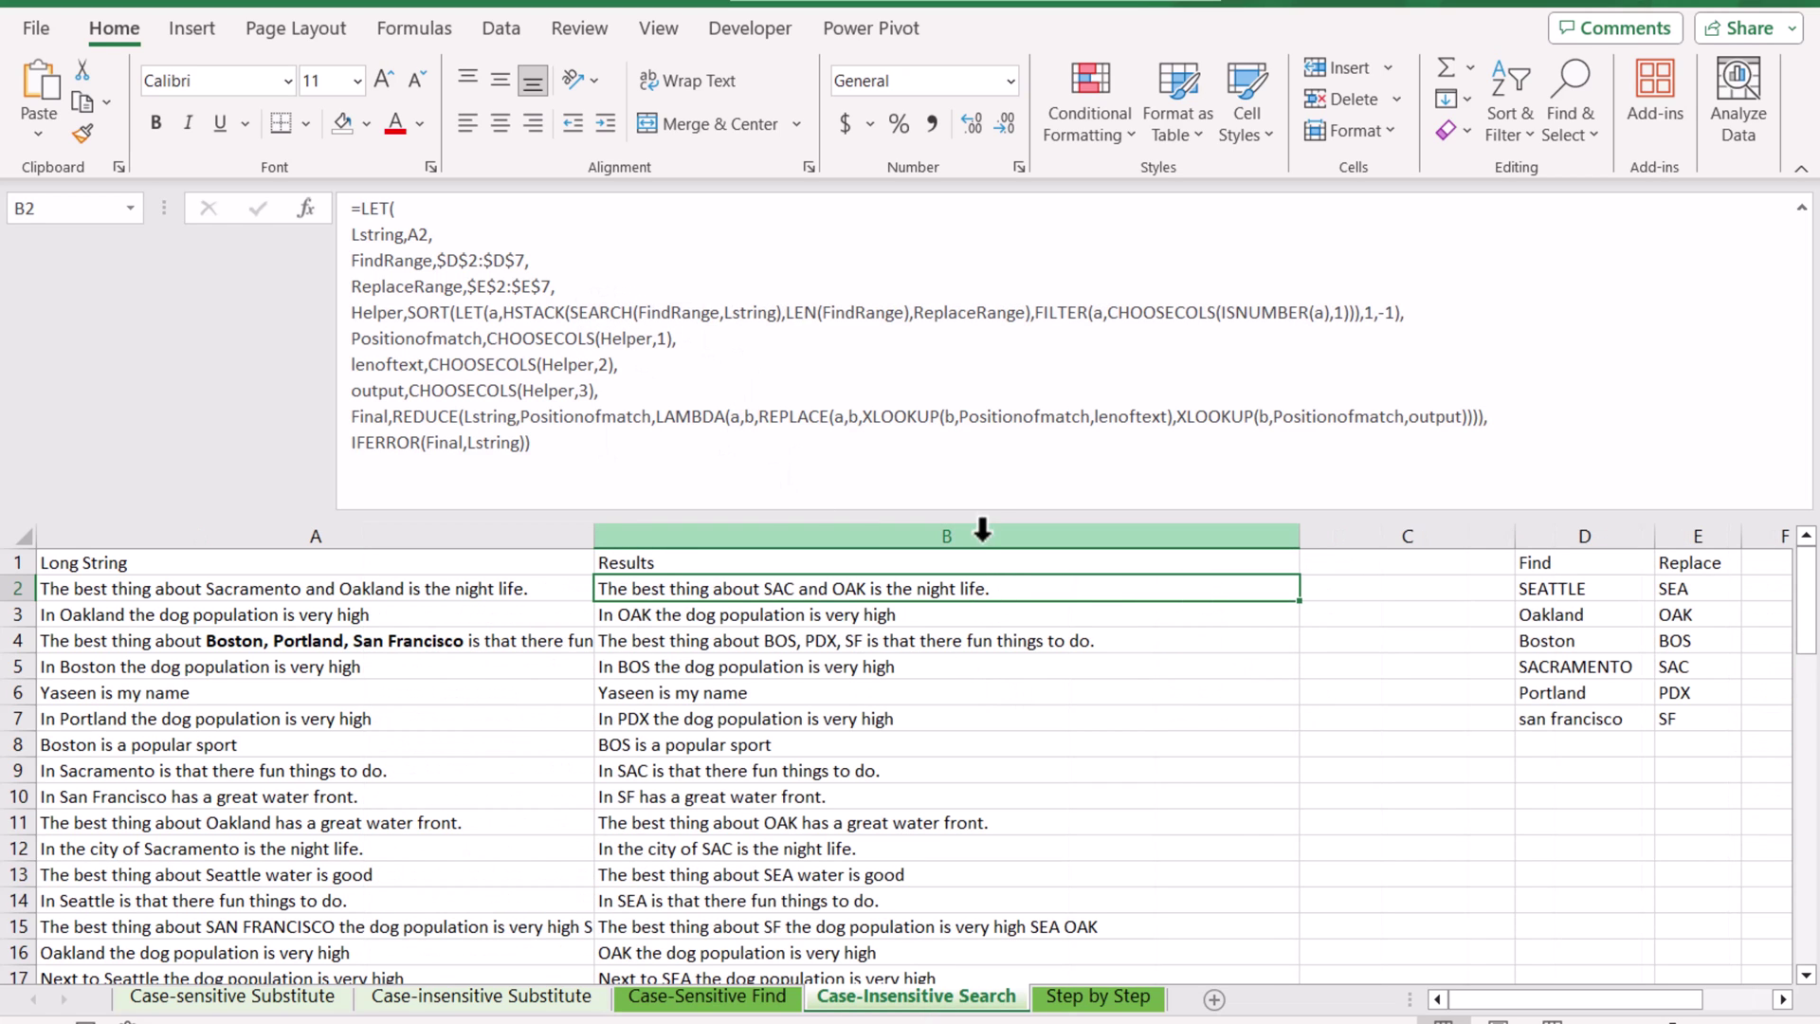
drag(981, 518, 1018, 295)
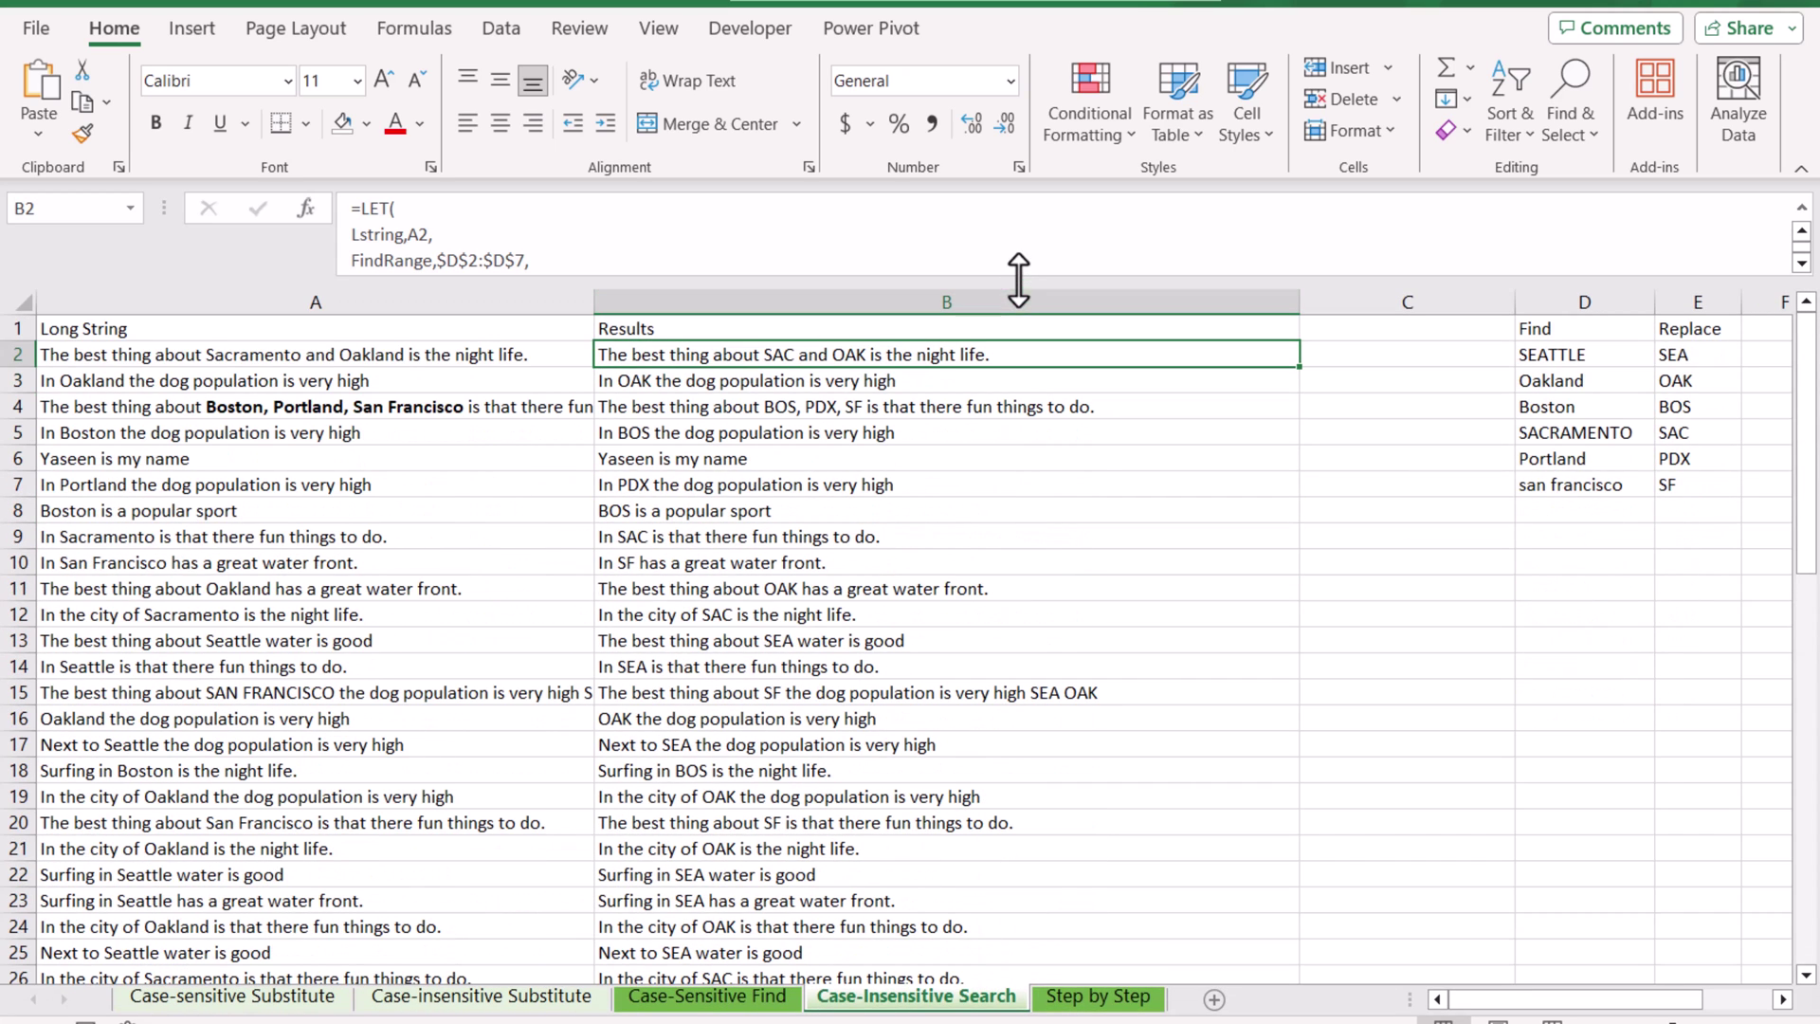
- Clear the results from B3 down to the end of the column on the Case-Insensitive Search sheet
click(999, 382)
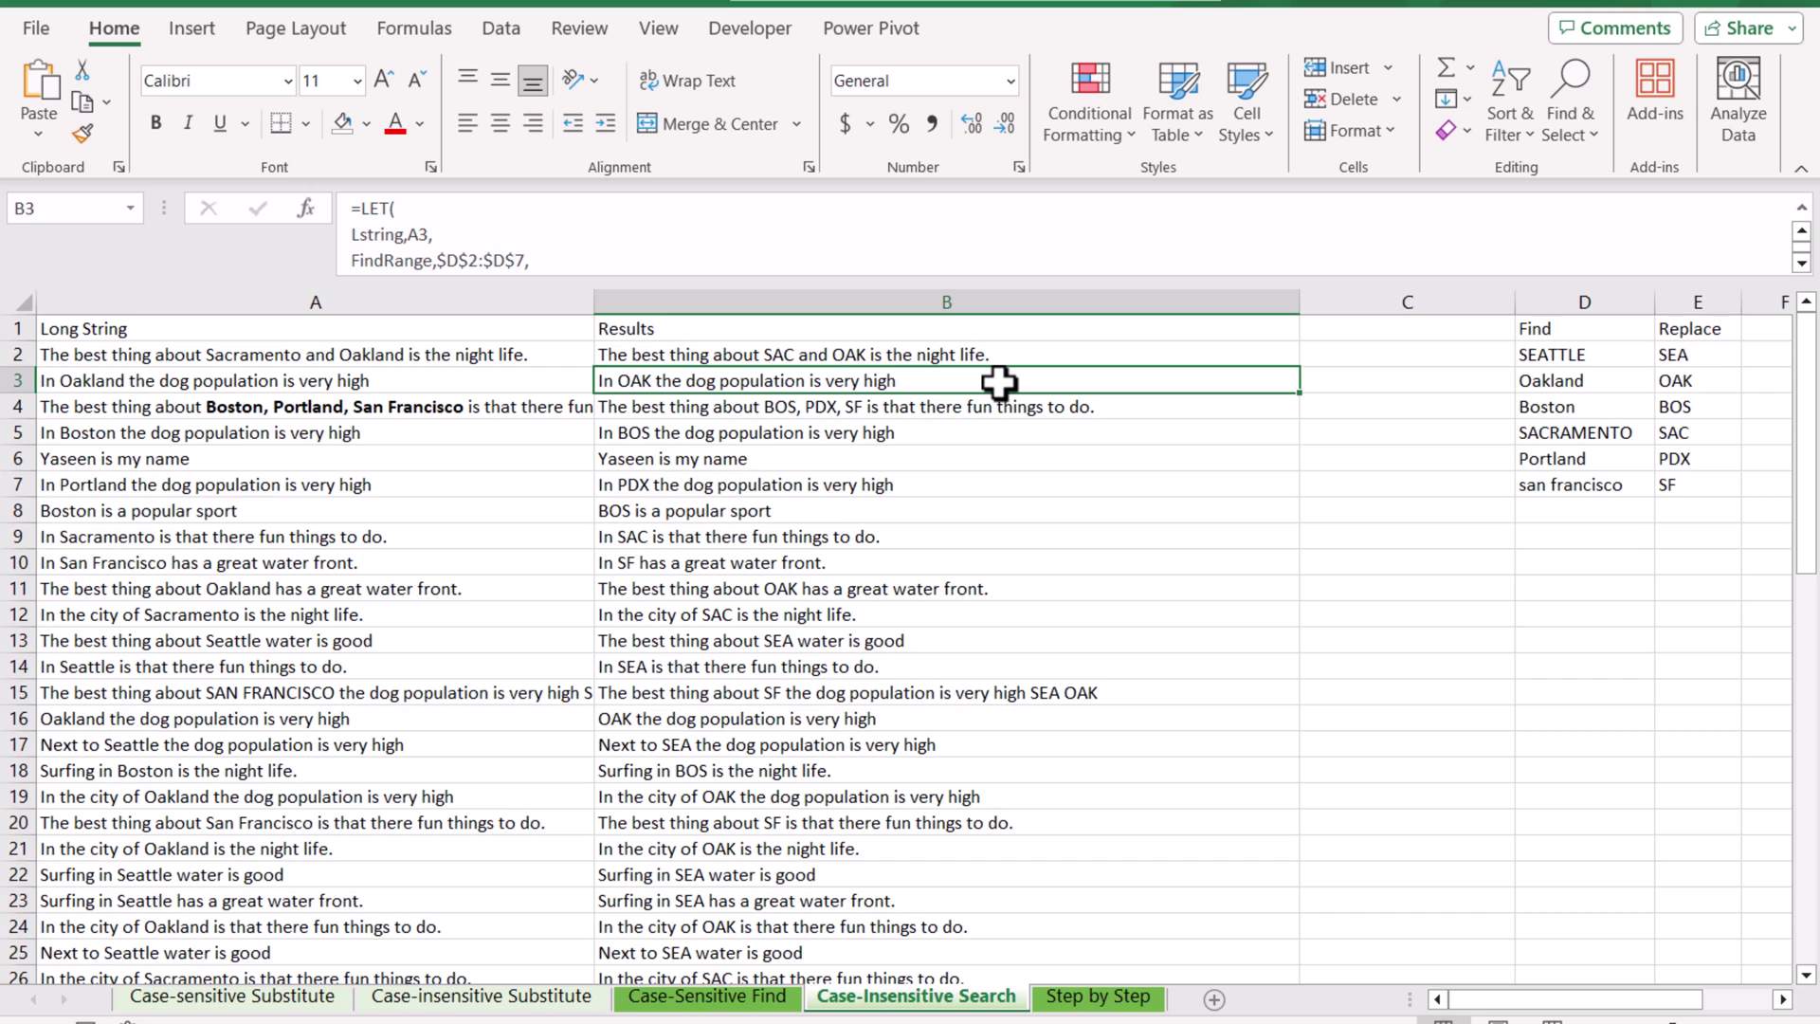
key(ctrl+shift+Down)
key(Delete)
scroll(1000, 379, up, 10)
- Inspect the LET formula in B2 and fill it down the whole Results column
click(997, 357)
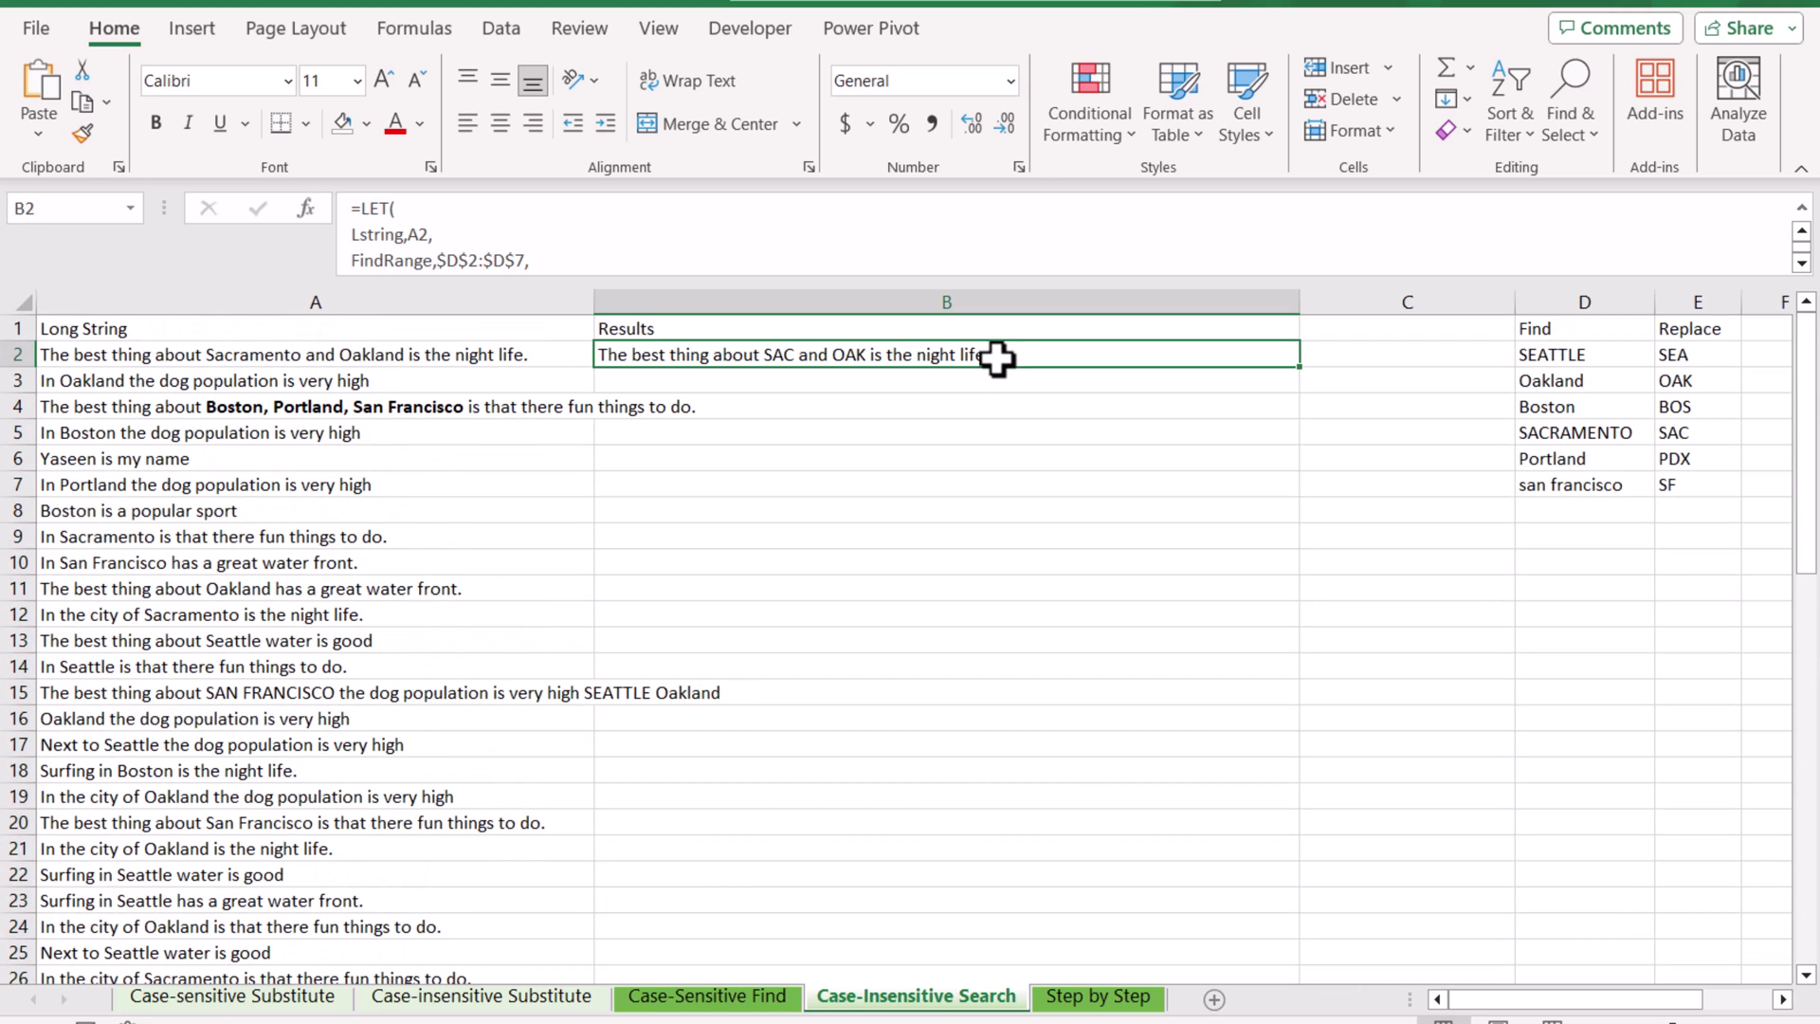
drag(1002, 277, 1007, 379)
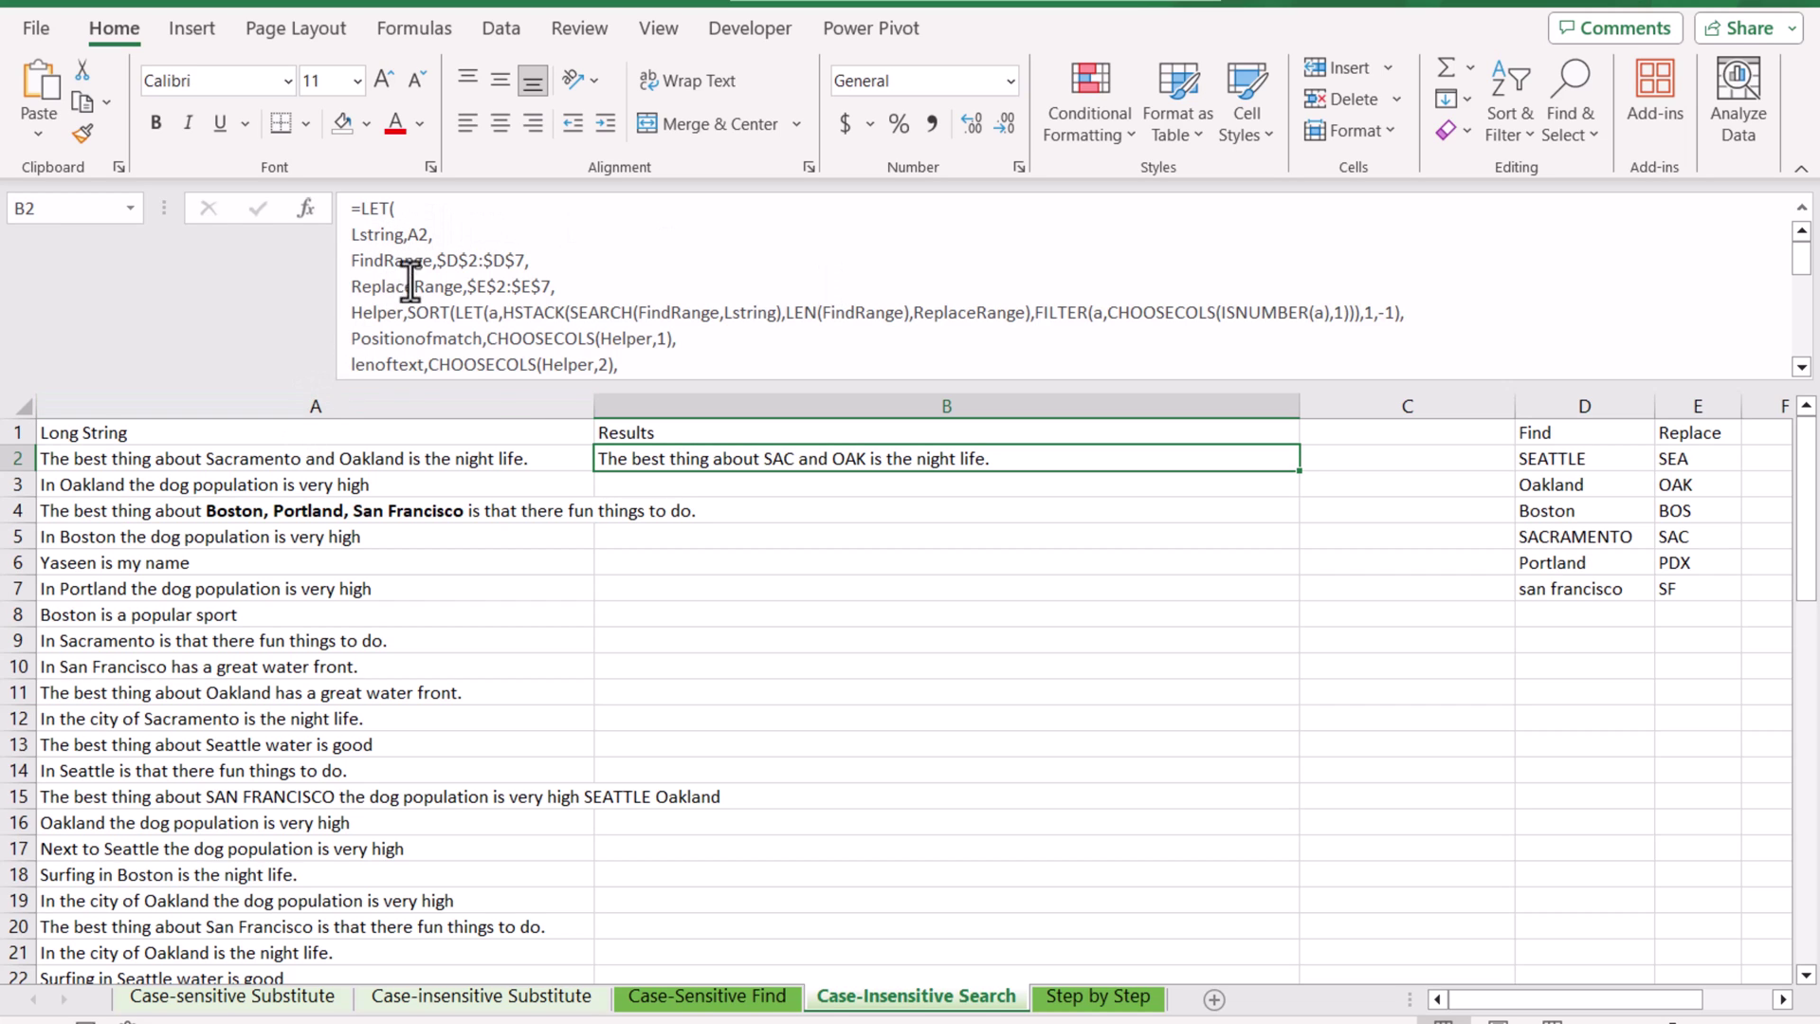
click(441, 227)
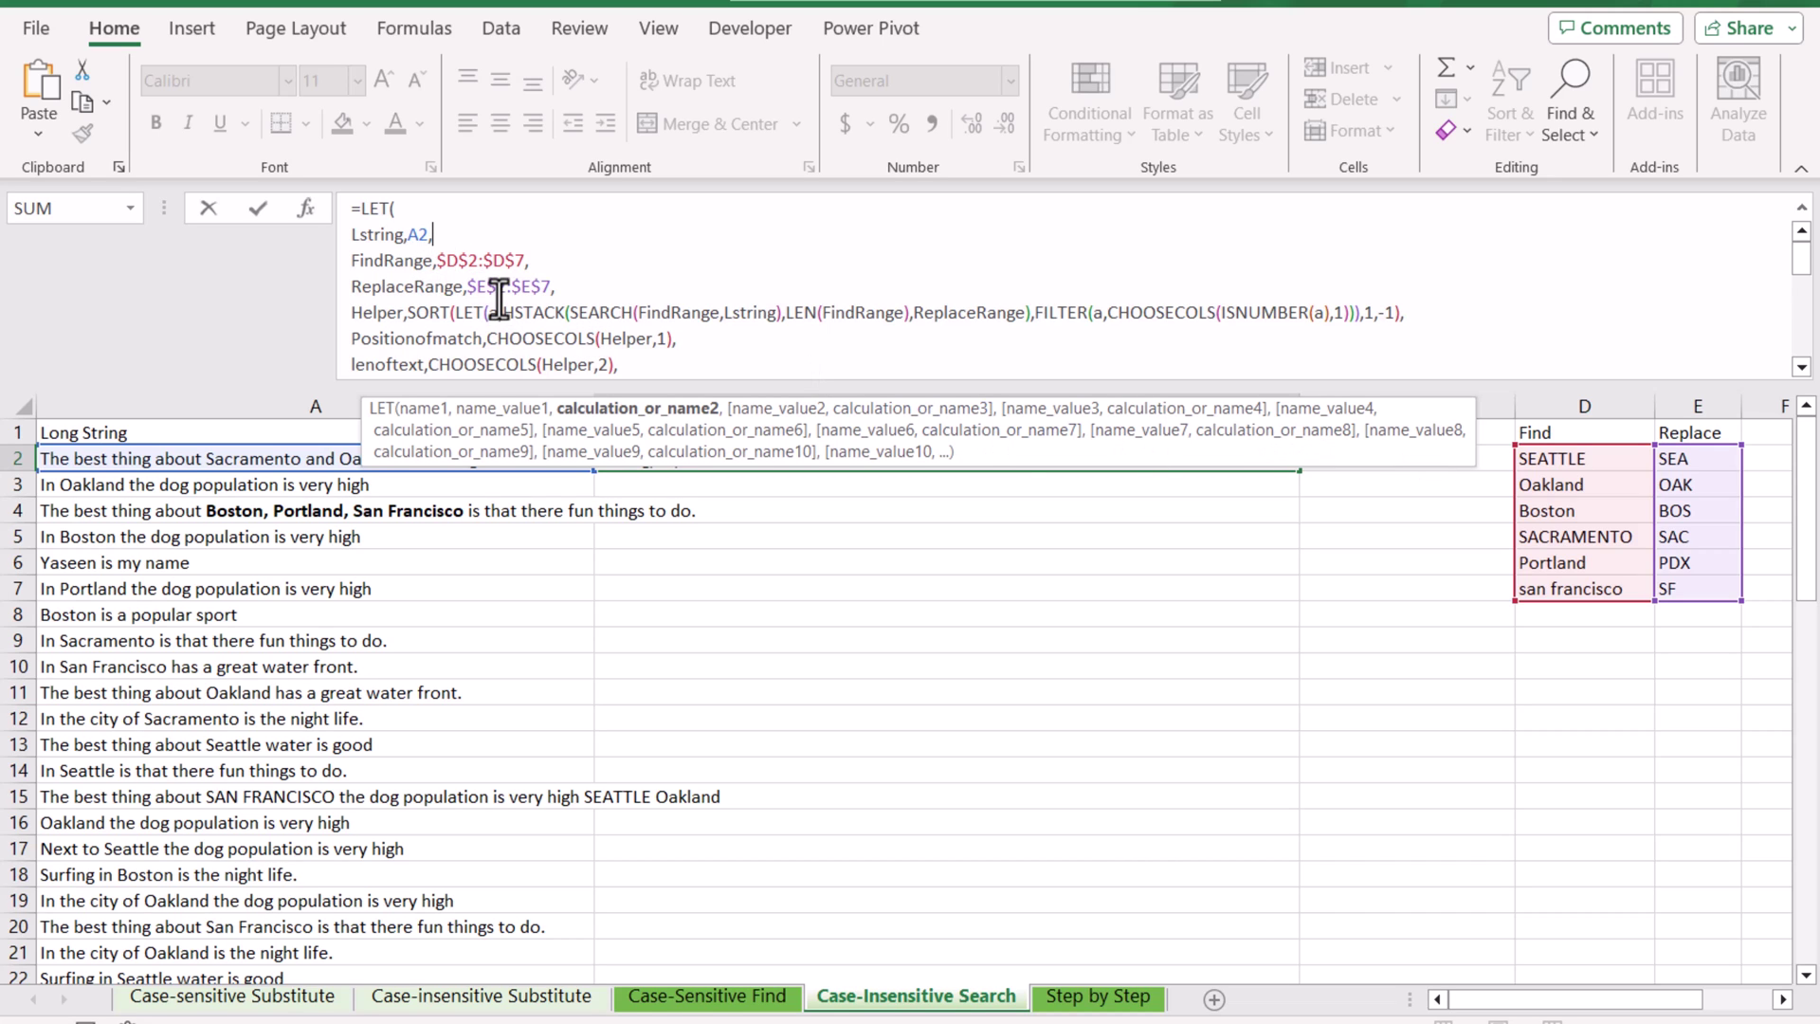
key(Return)
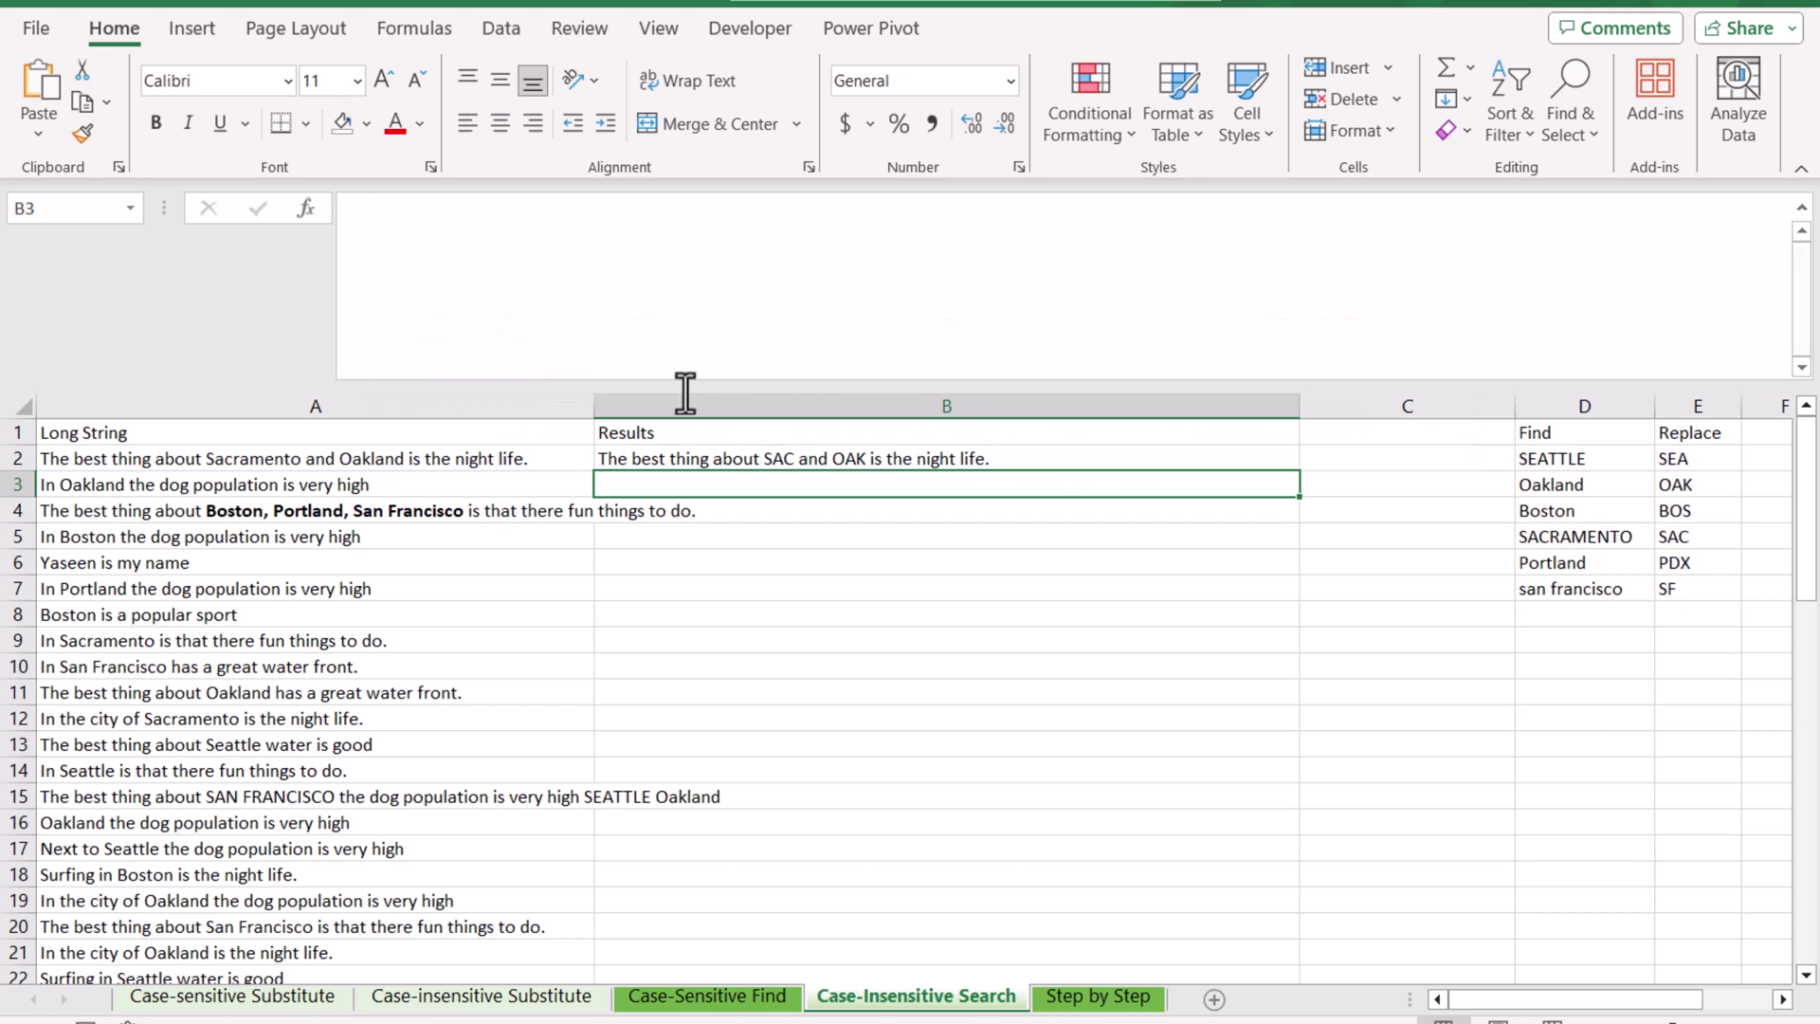
click(1144, 457)
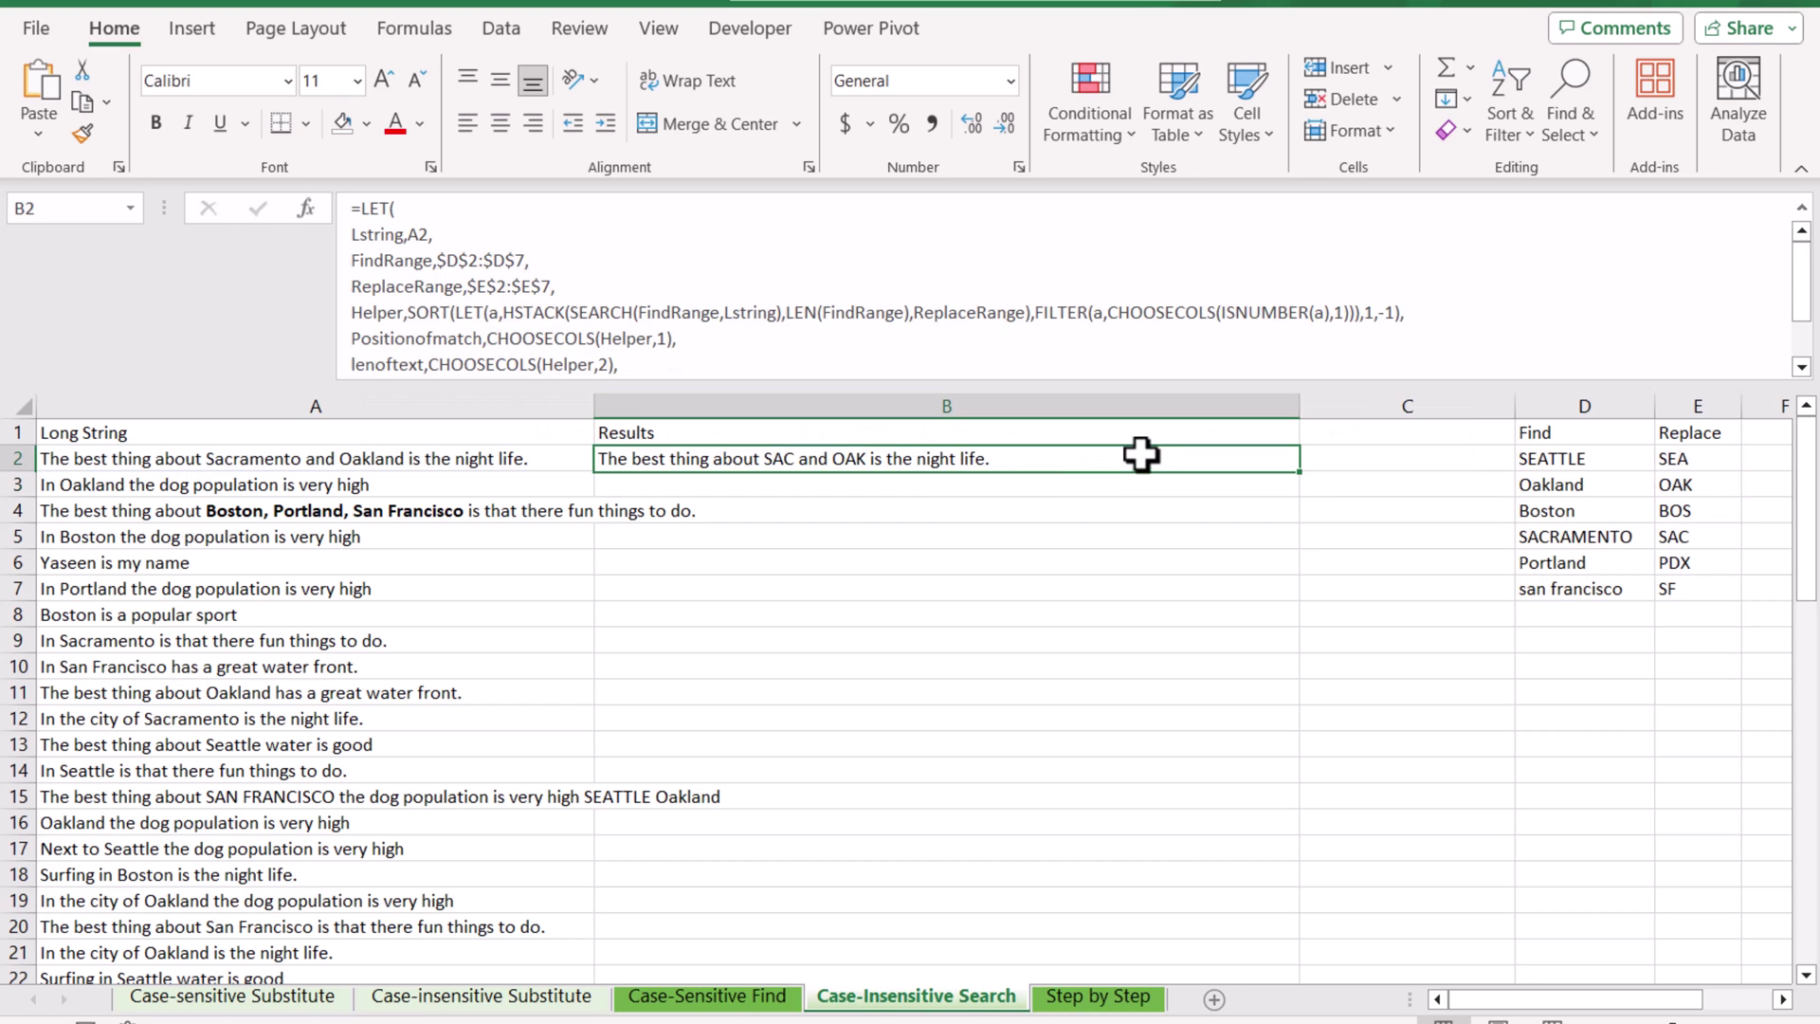
double_click(1302, 471)
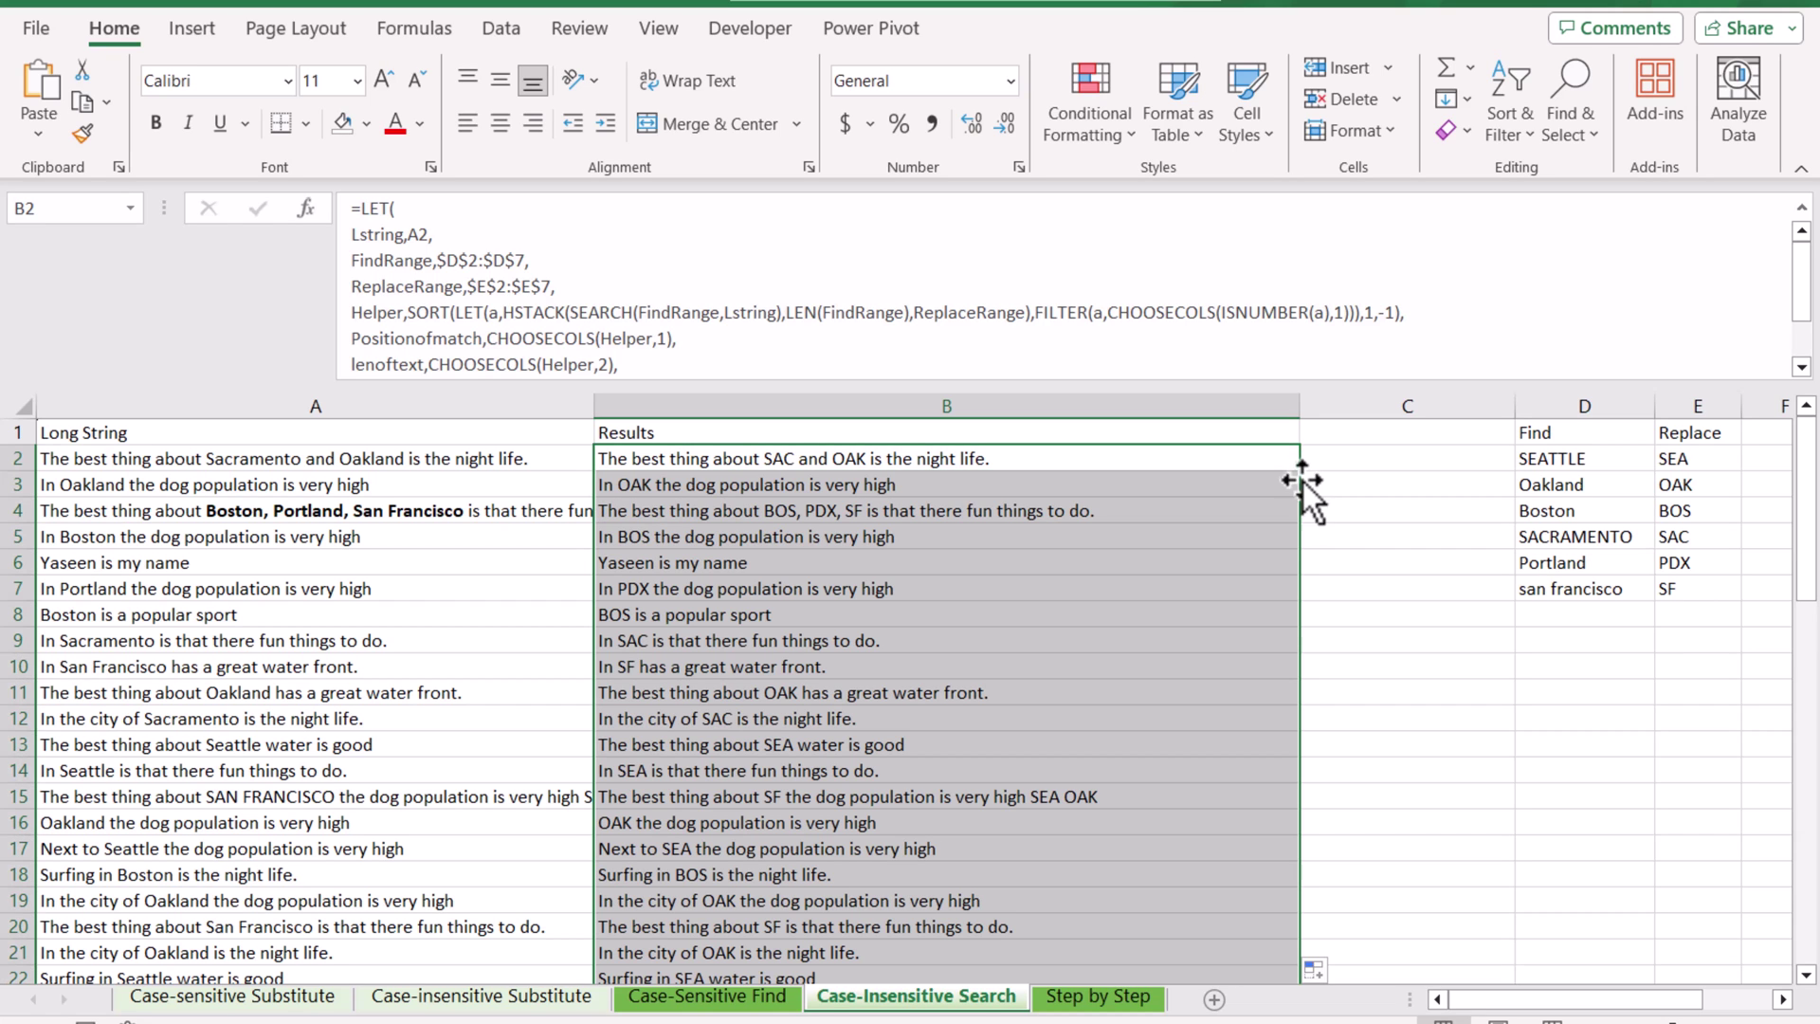
- On the Step by Step sheet, enter a SEARCH formula in A3 that finds E5 within the long string in A2
click(1142, 1007)
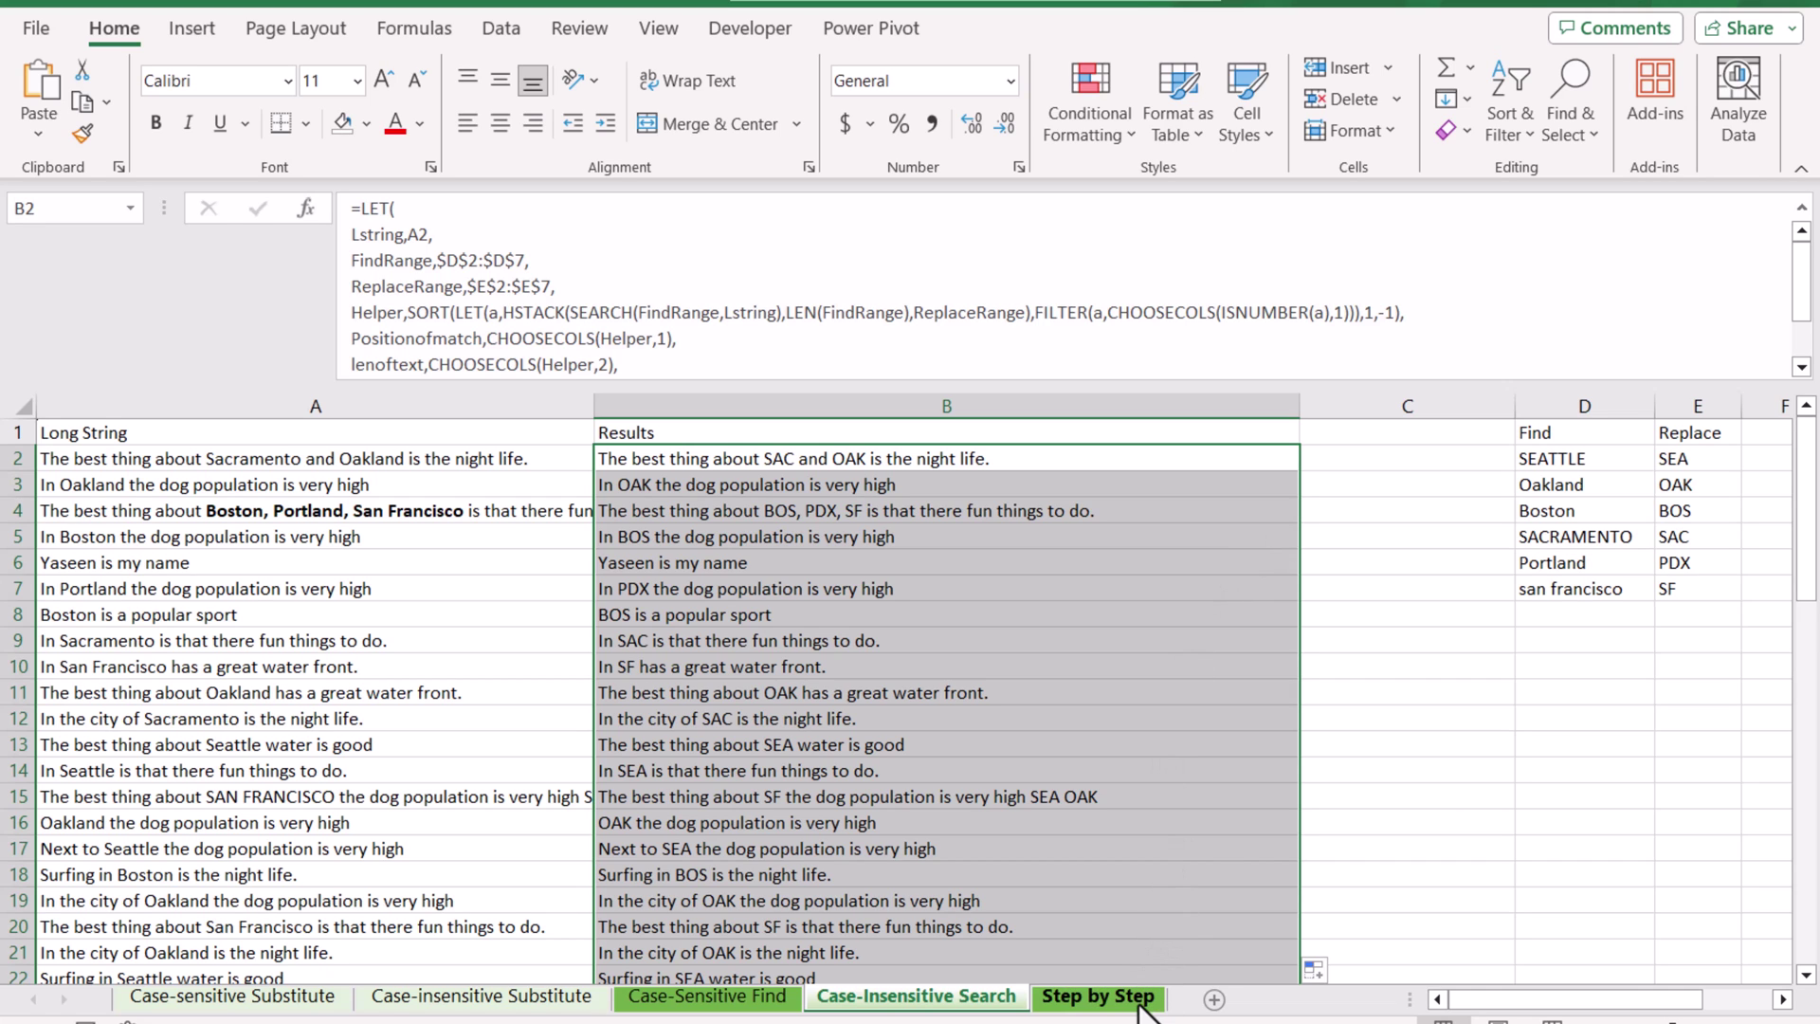
click(1141, 1007)
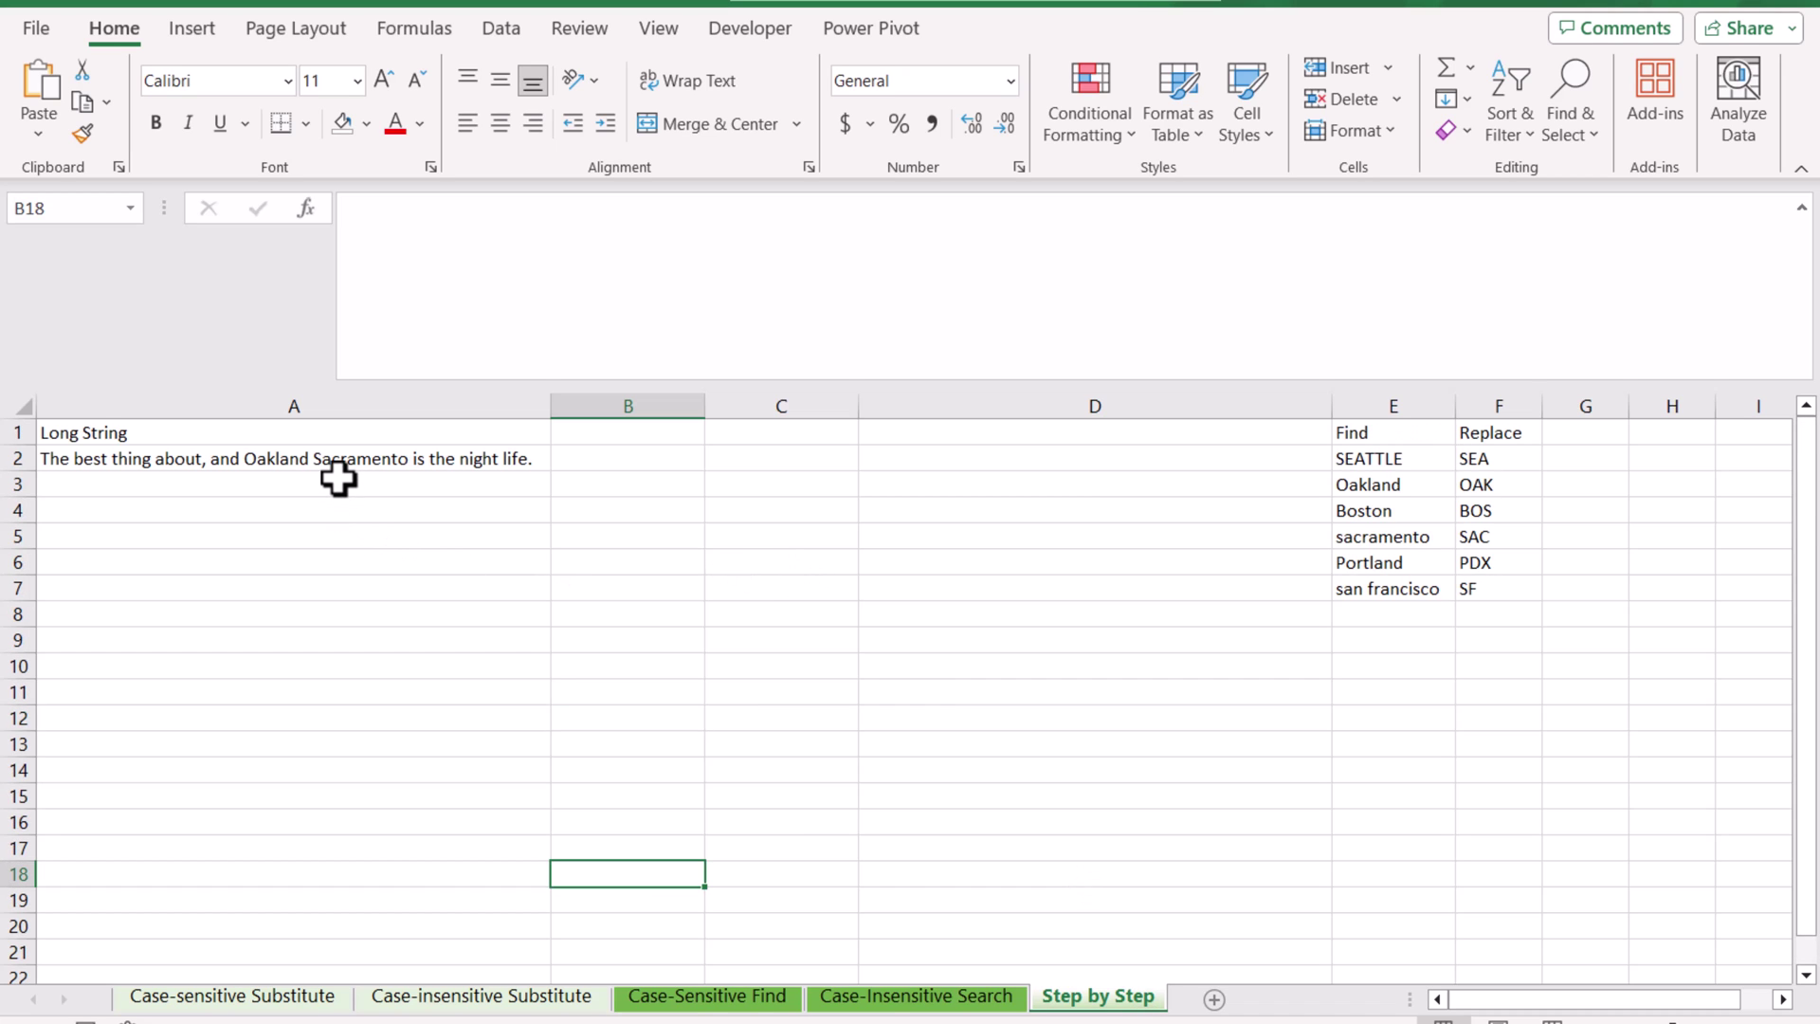
click(480, 326)
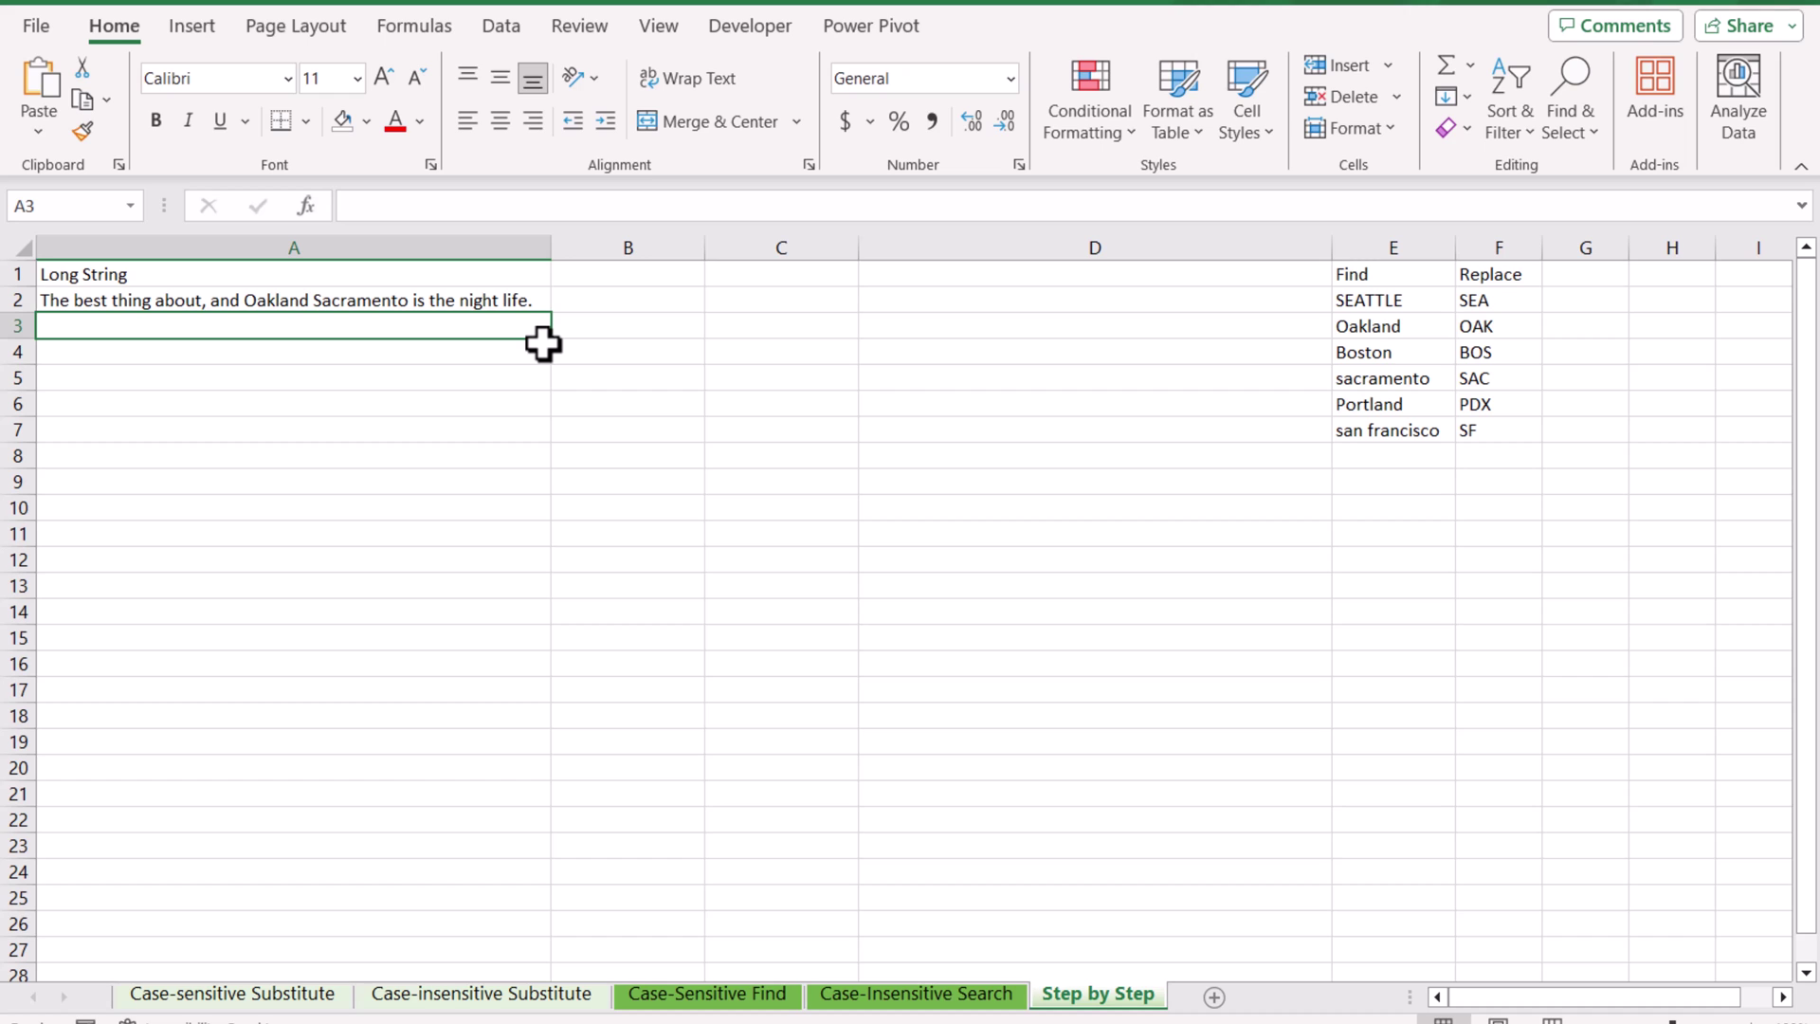
text(=search()
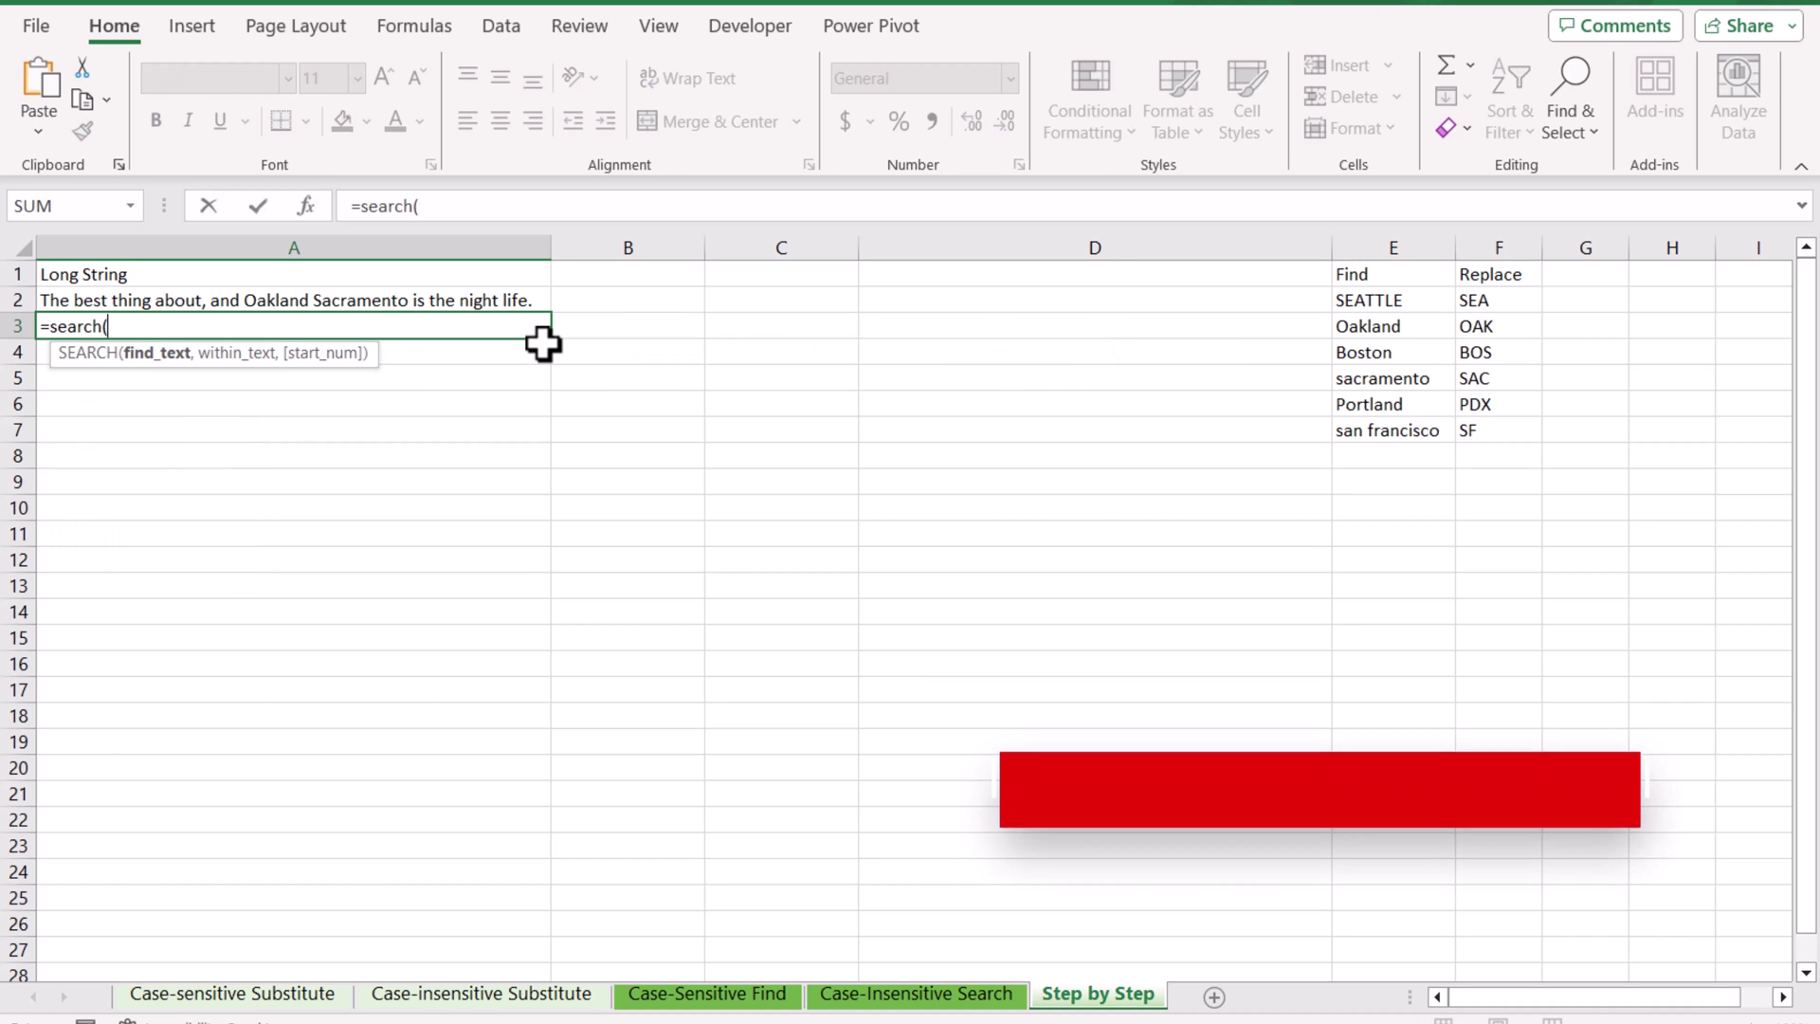
click(1395, 380)
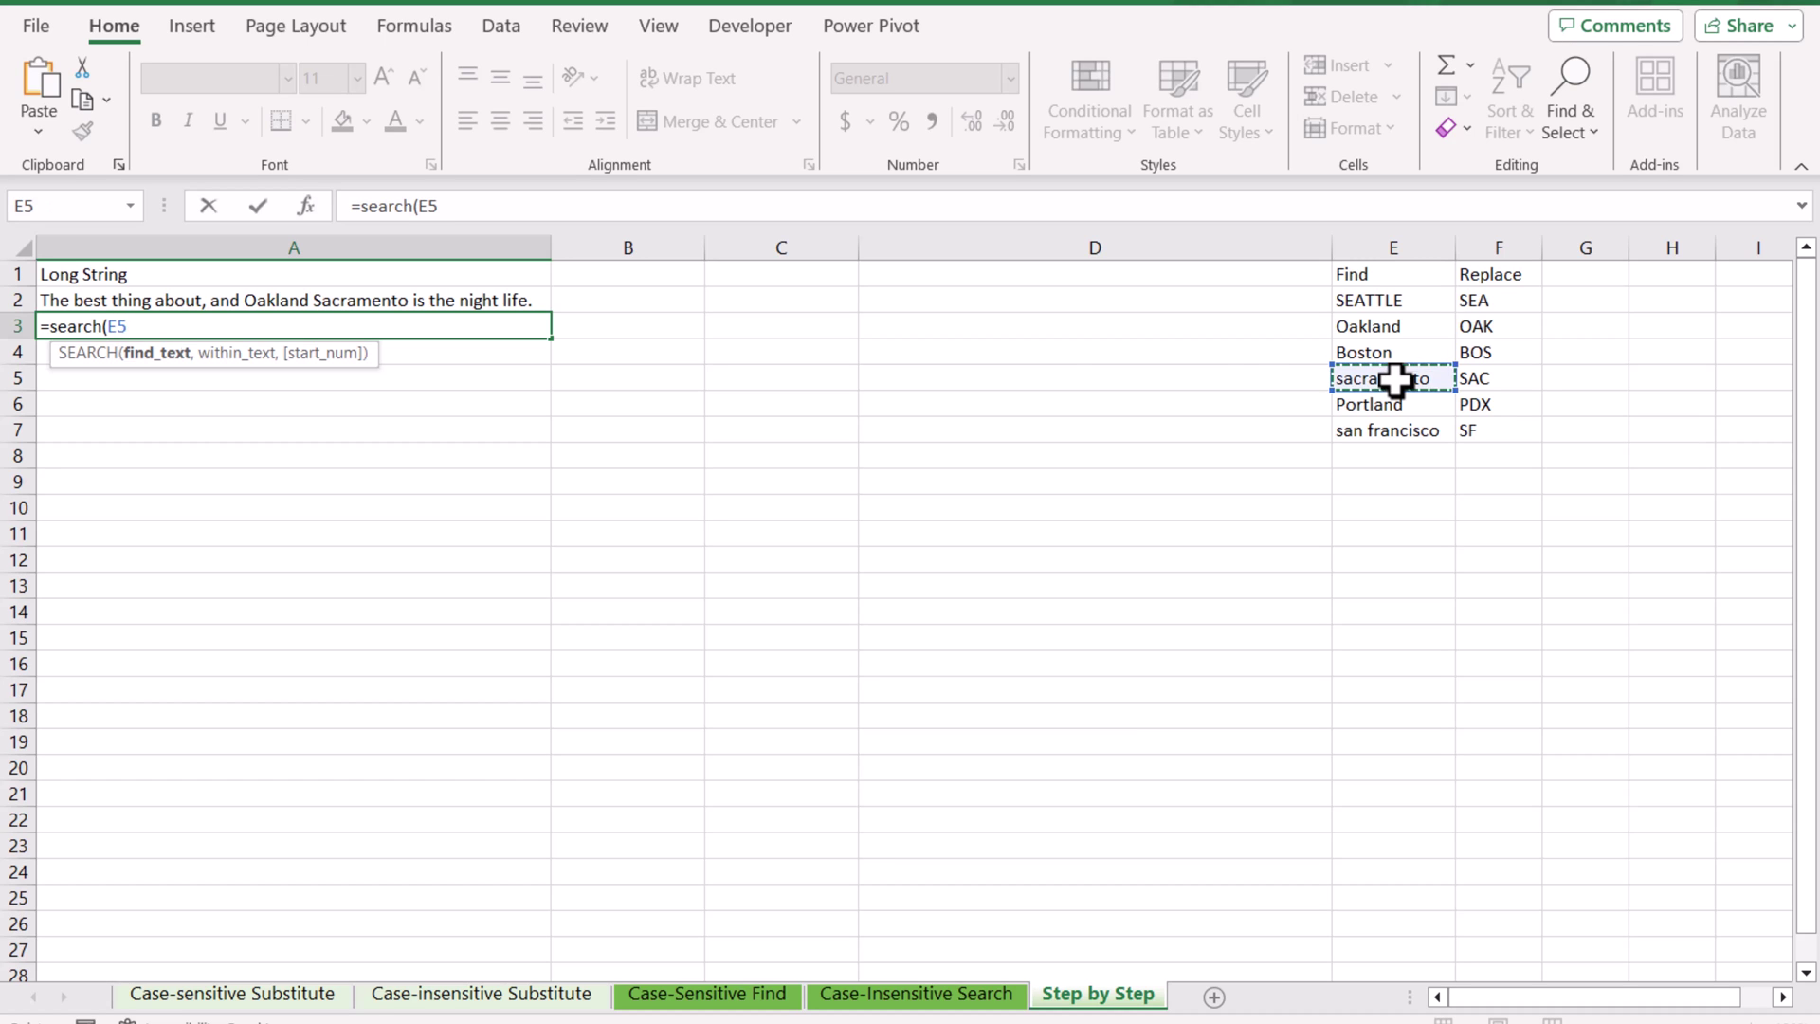
text(,)
click(479, 301)
key(Return)
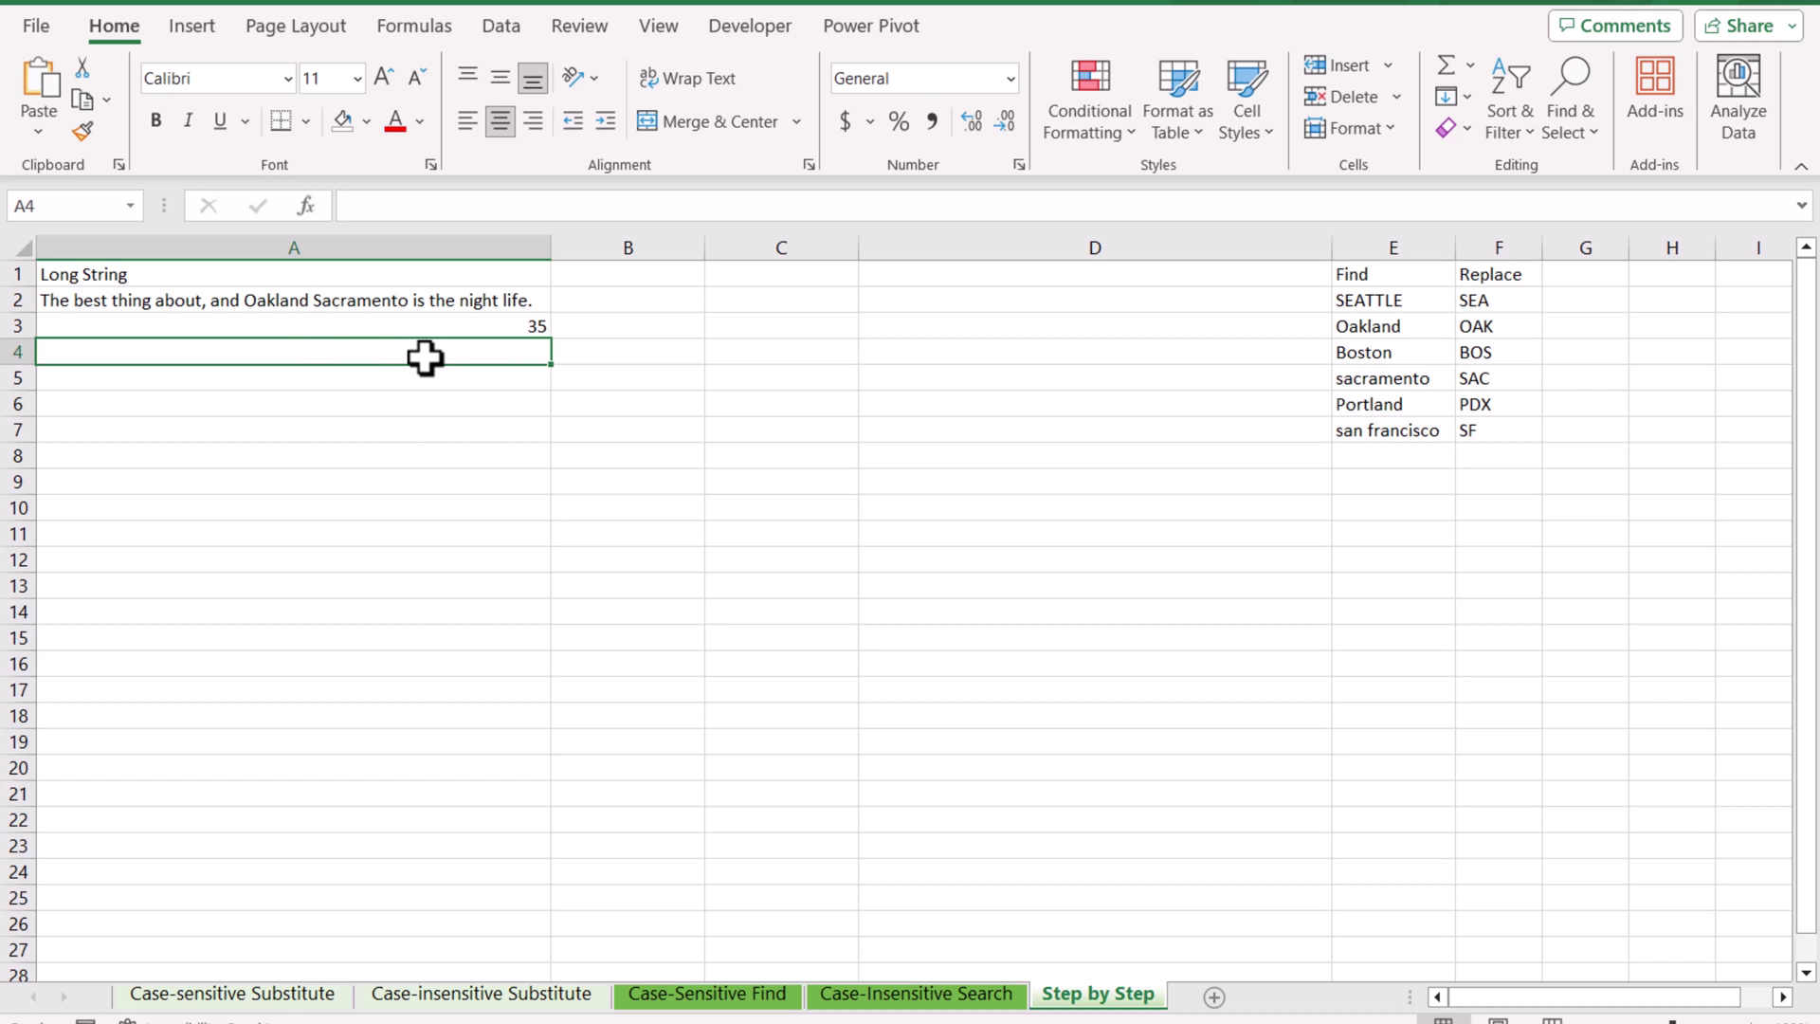
- In A4, enter =REPLACE(A2,A3,LEN(E5),F5) to swap the found word in the long string for its replacement
text(=replace()
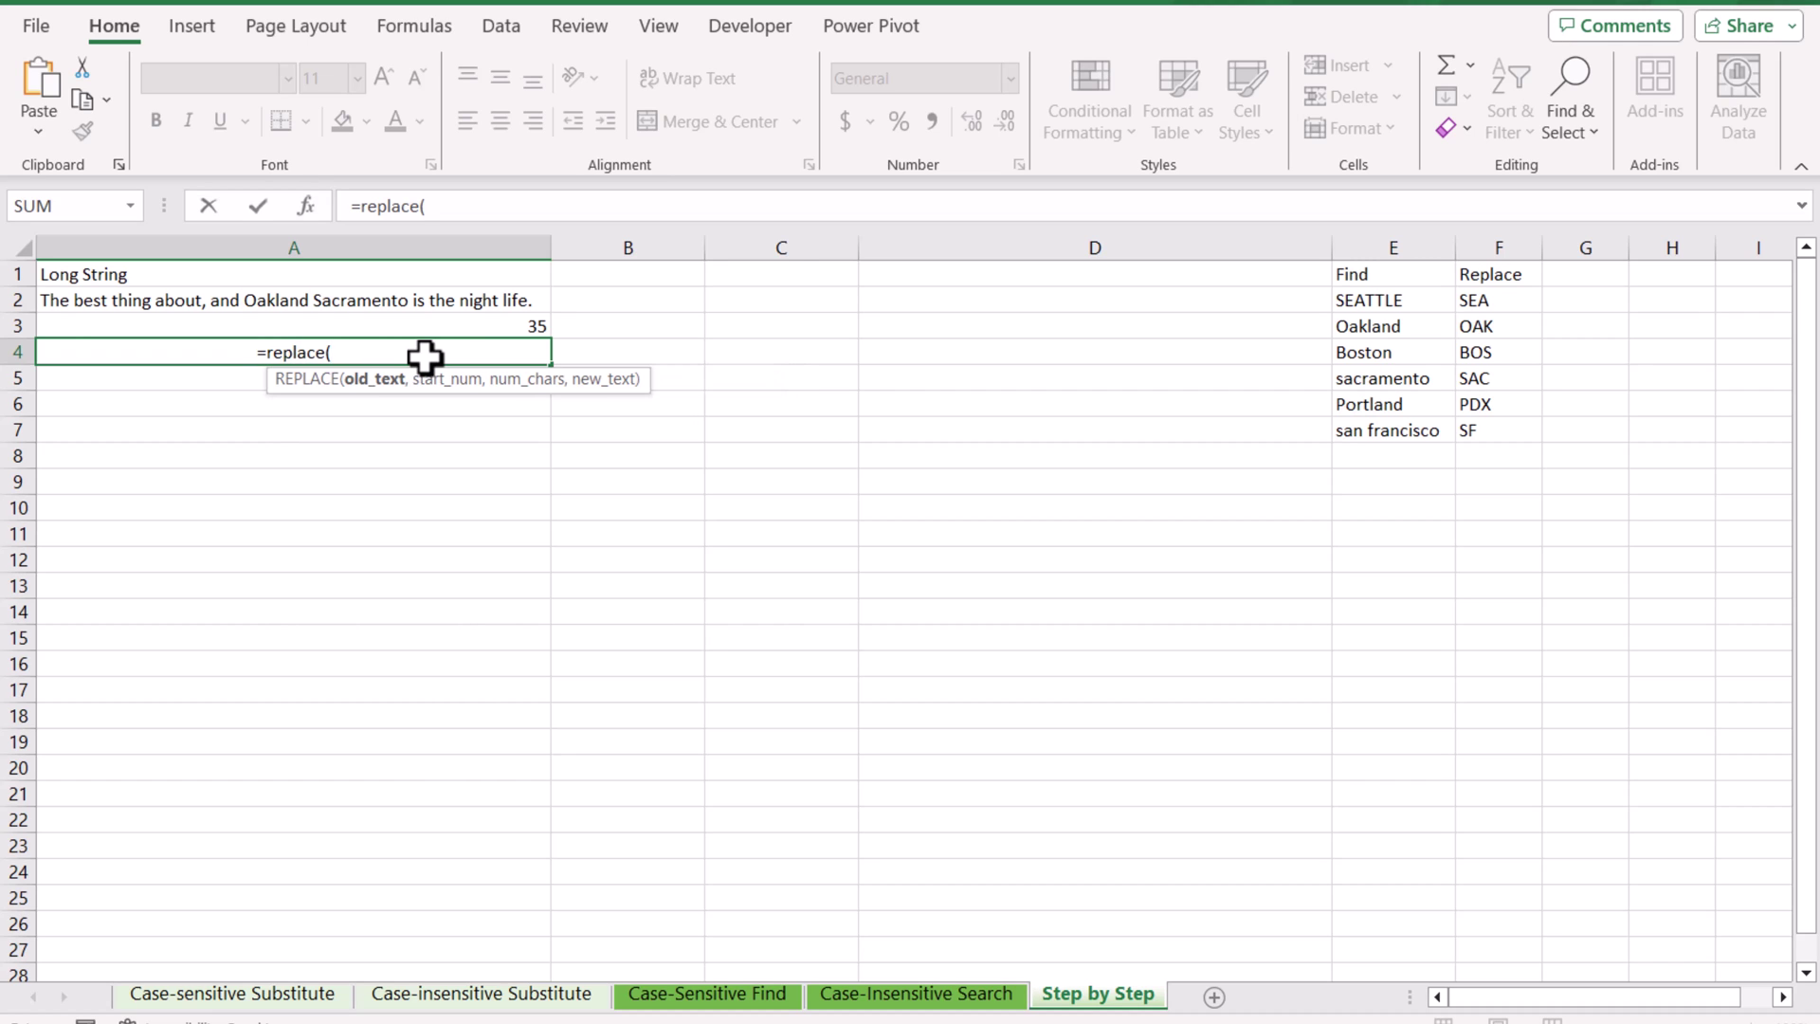
click(412, 300)
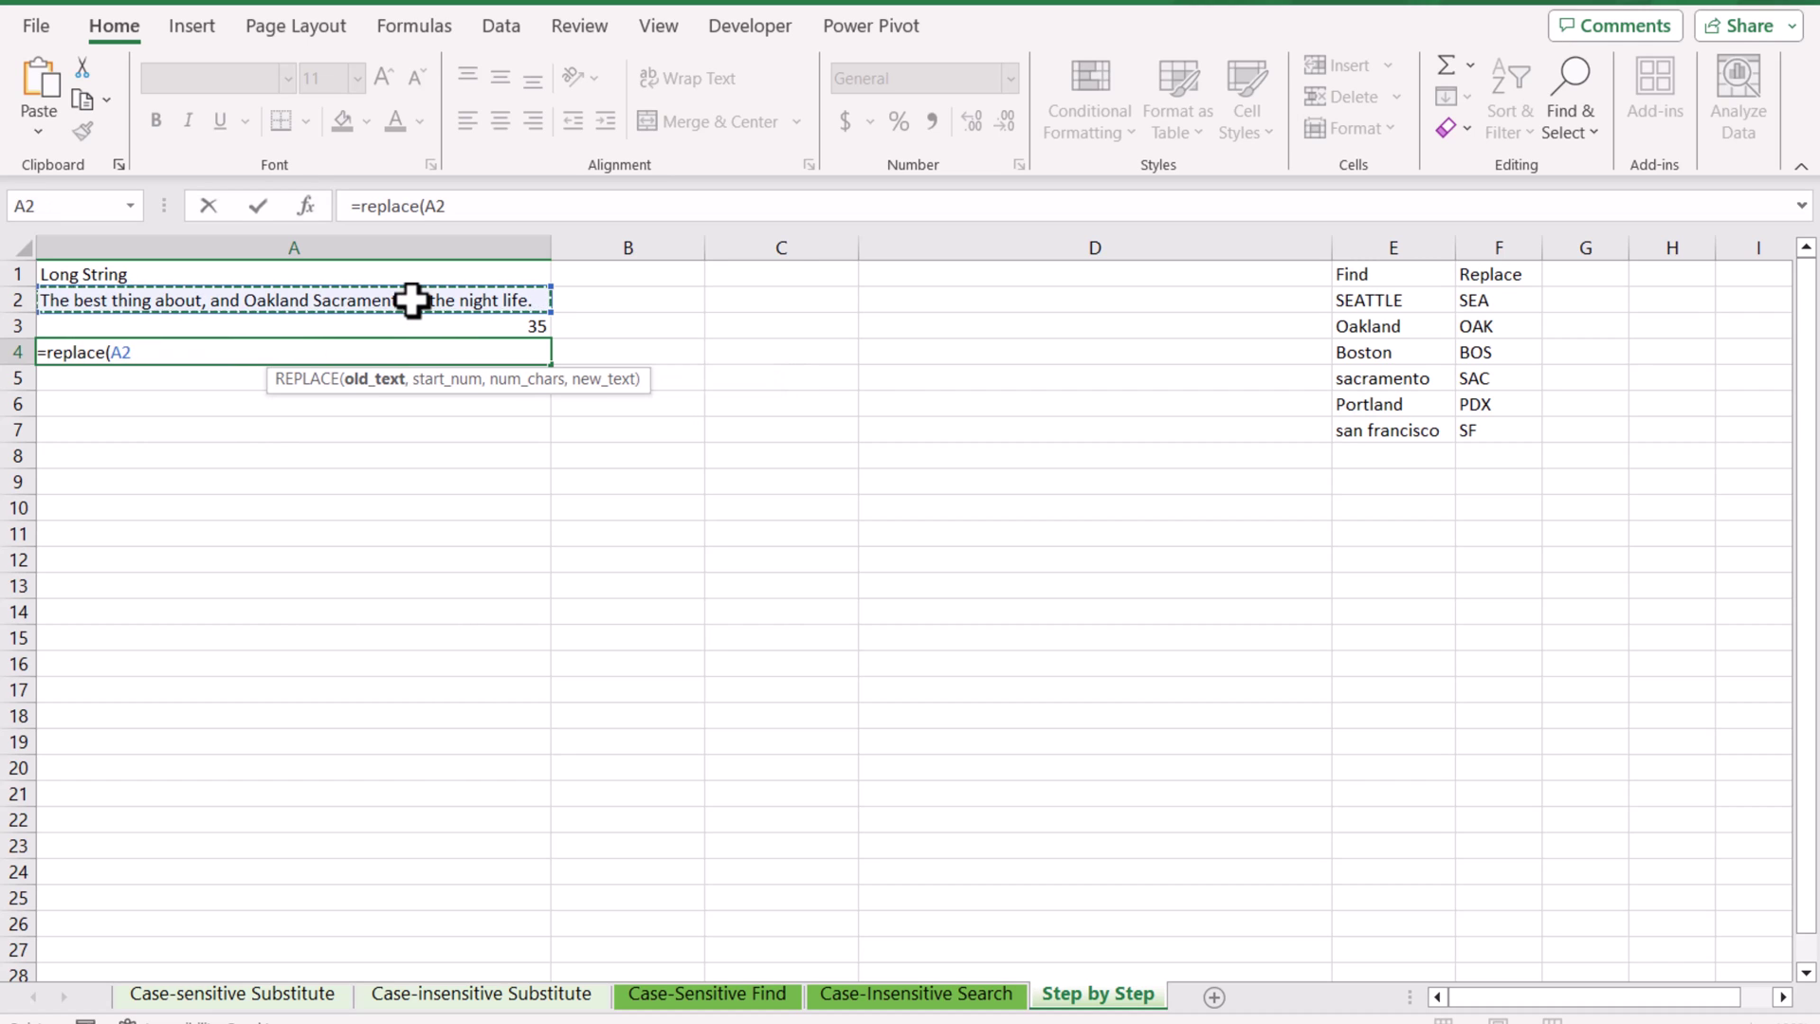
text(,)
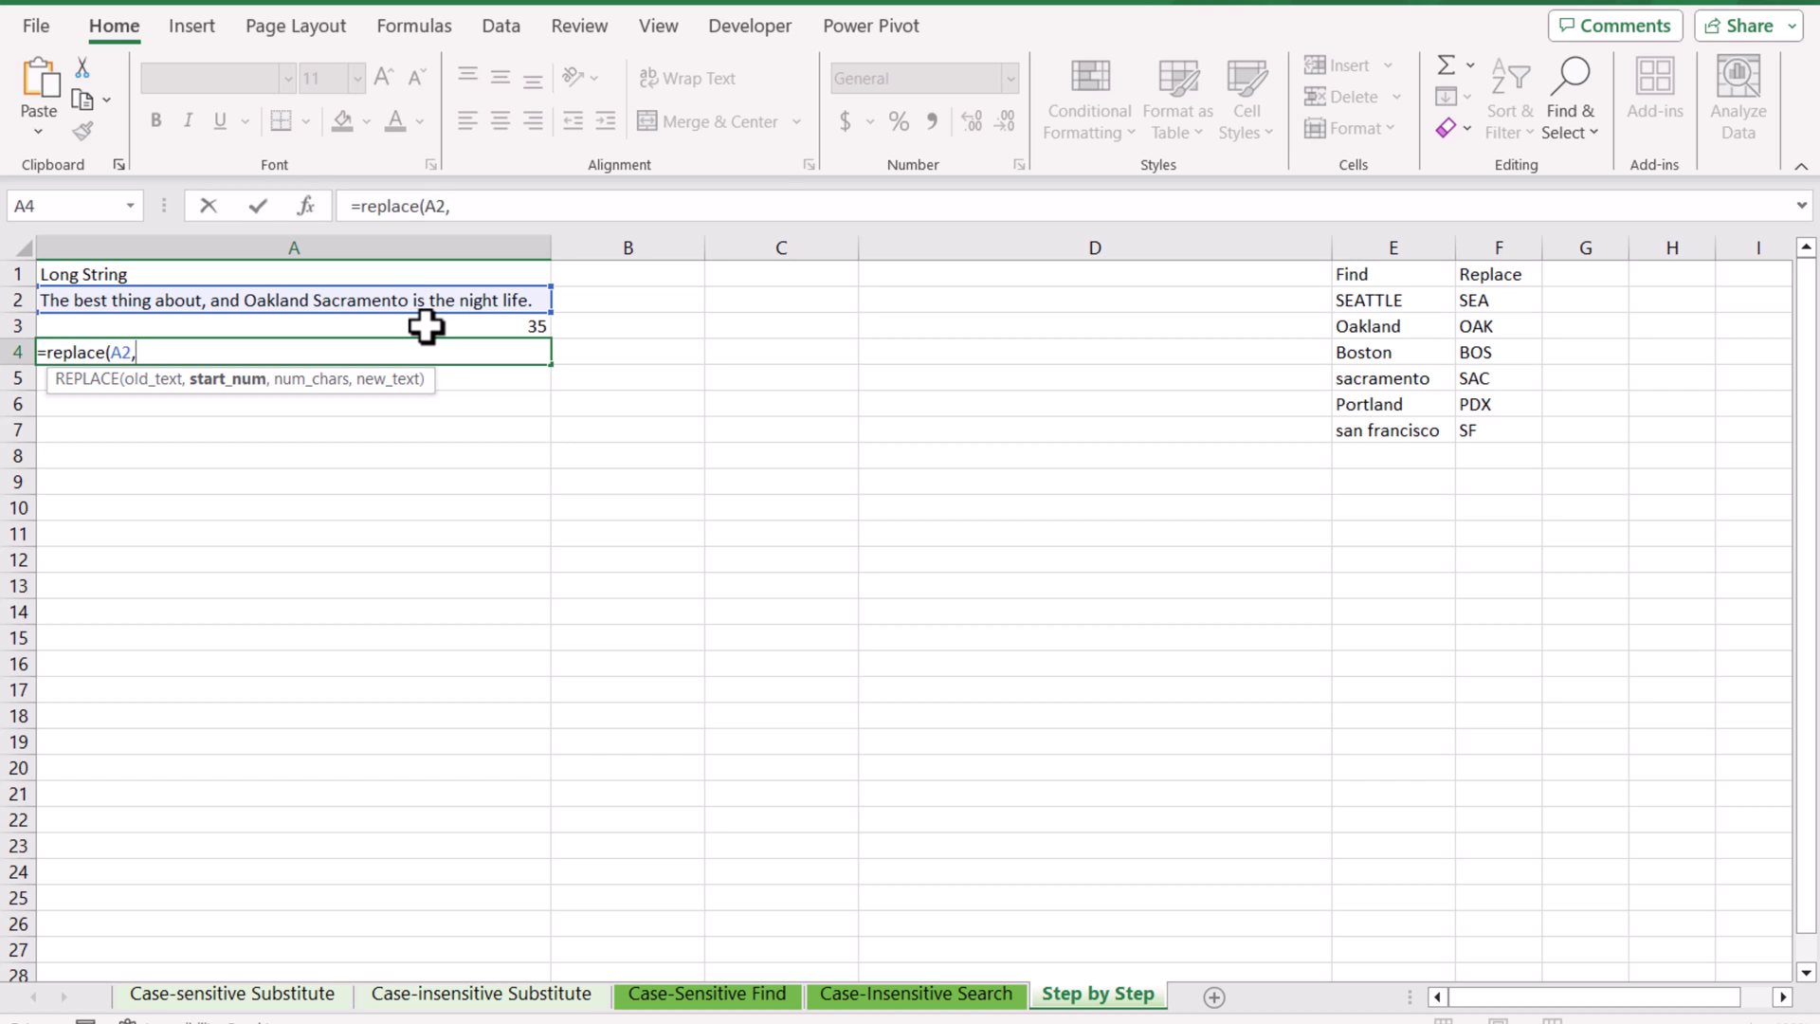
click(426, 326)
text(,)
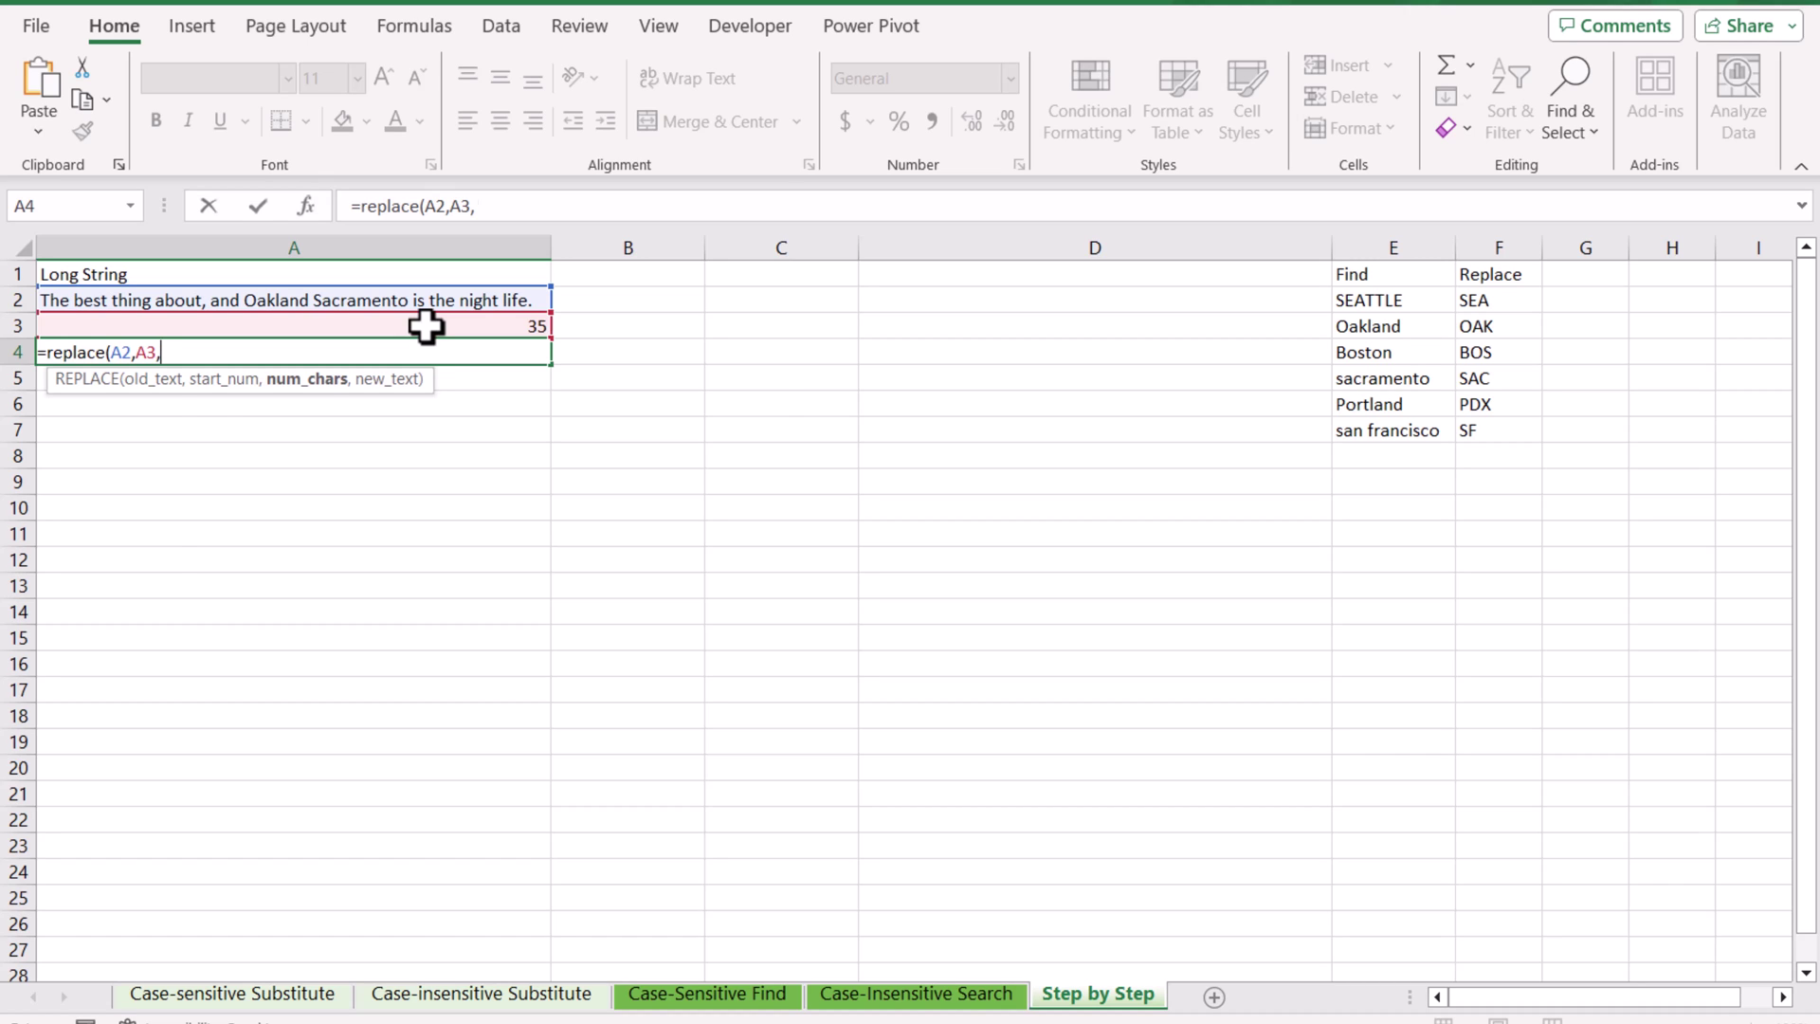
text(len()
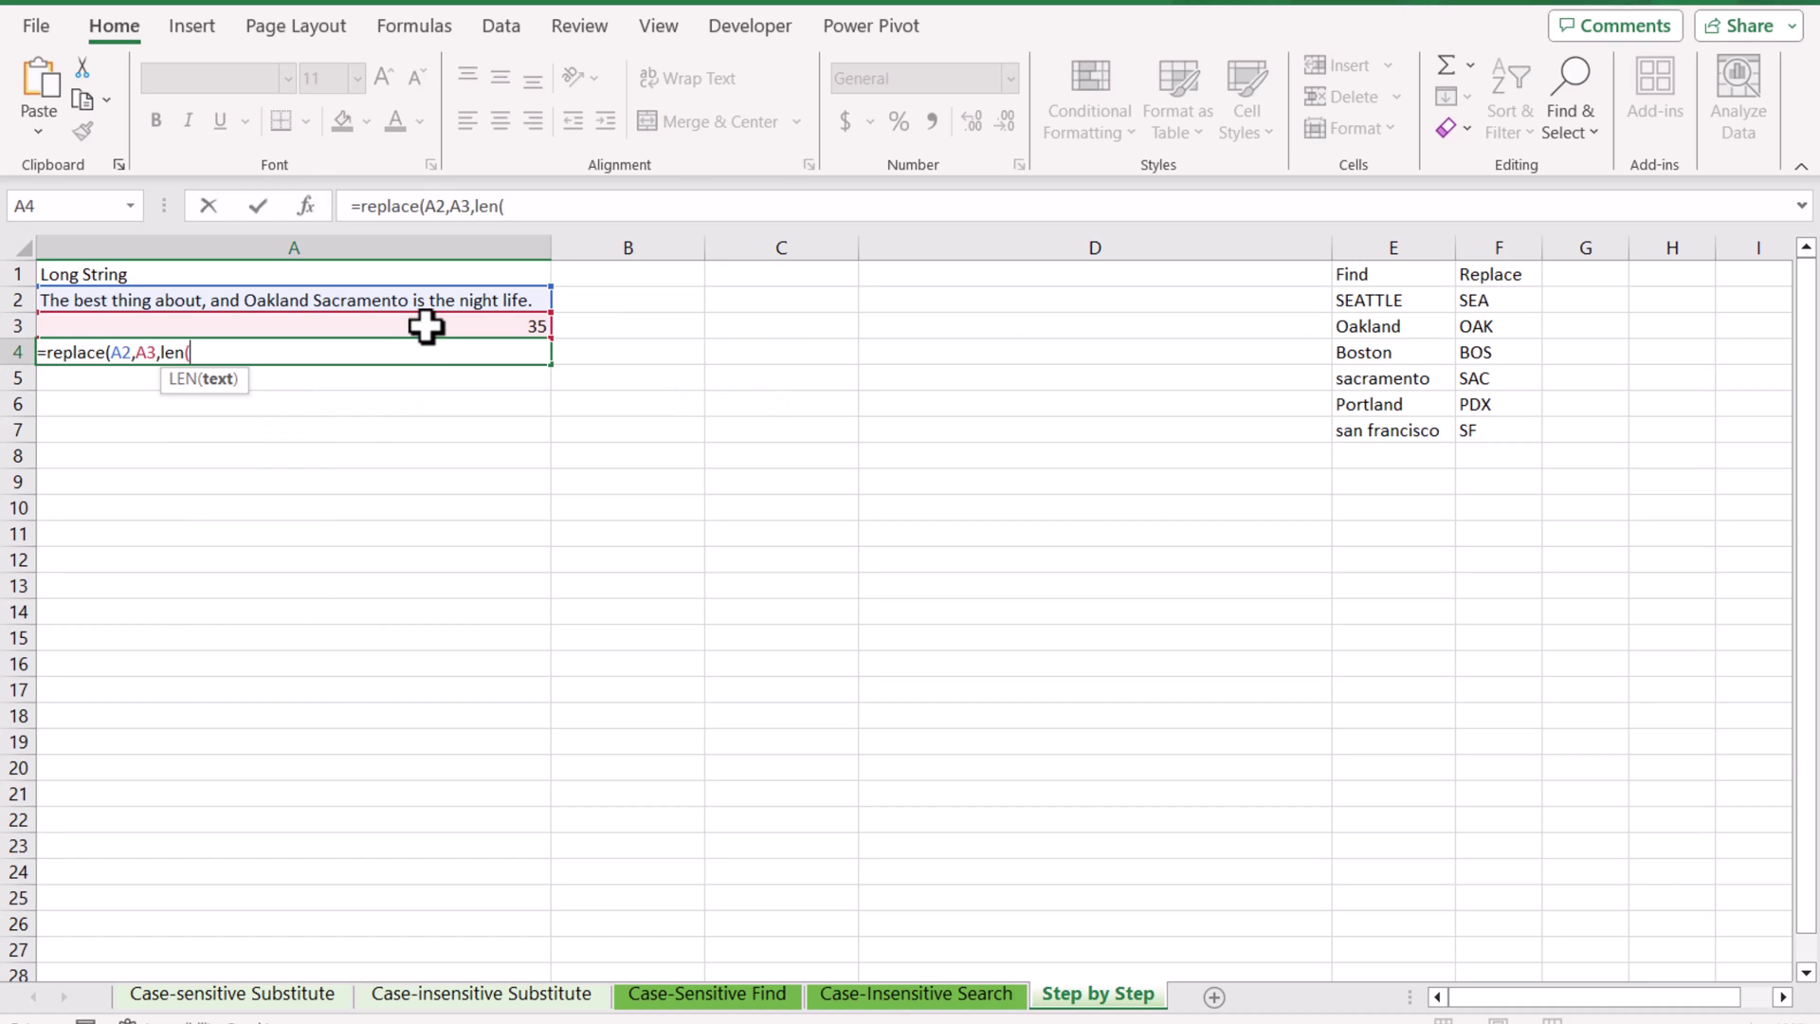
click(1377, 382)
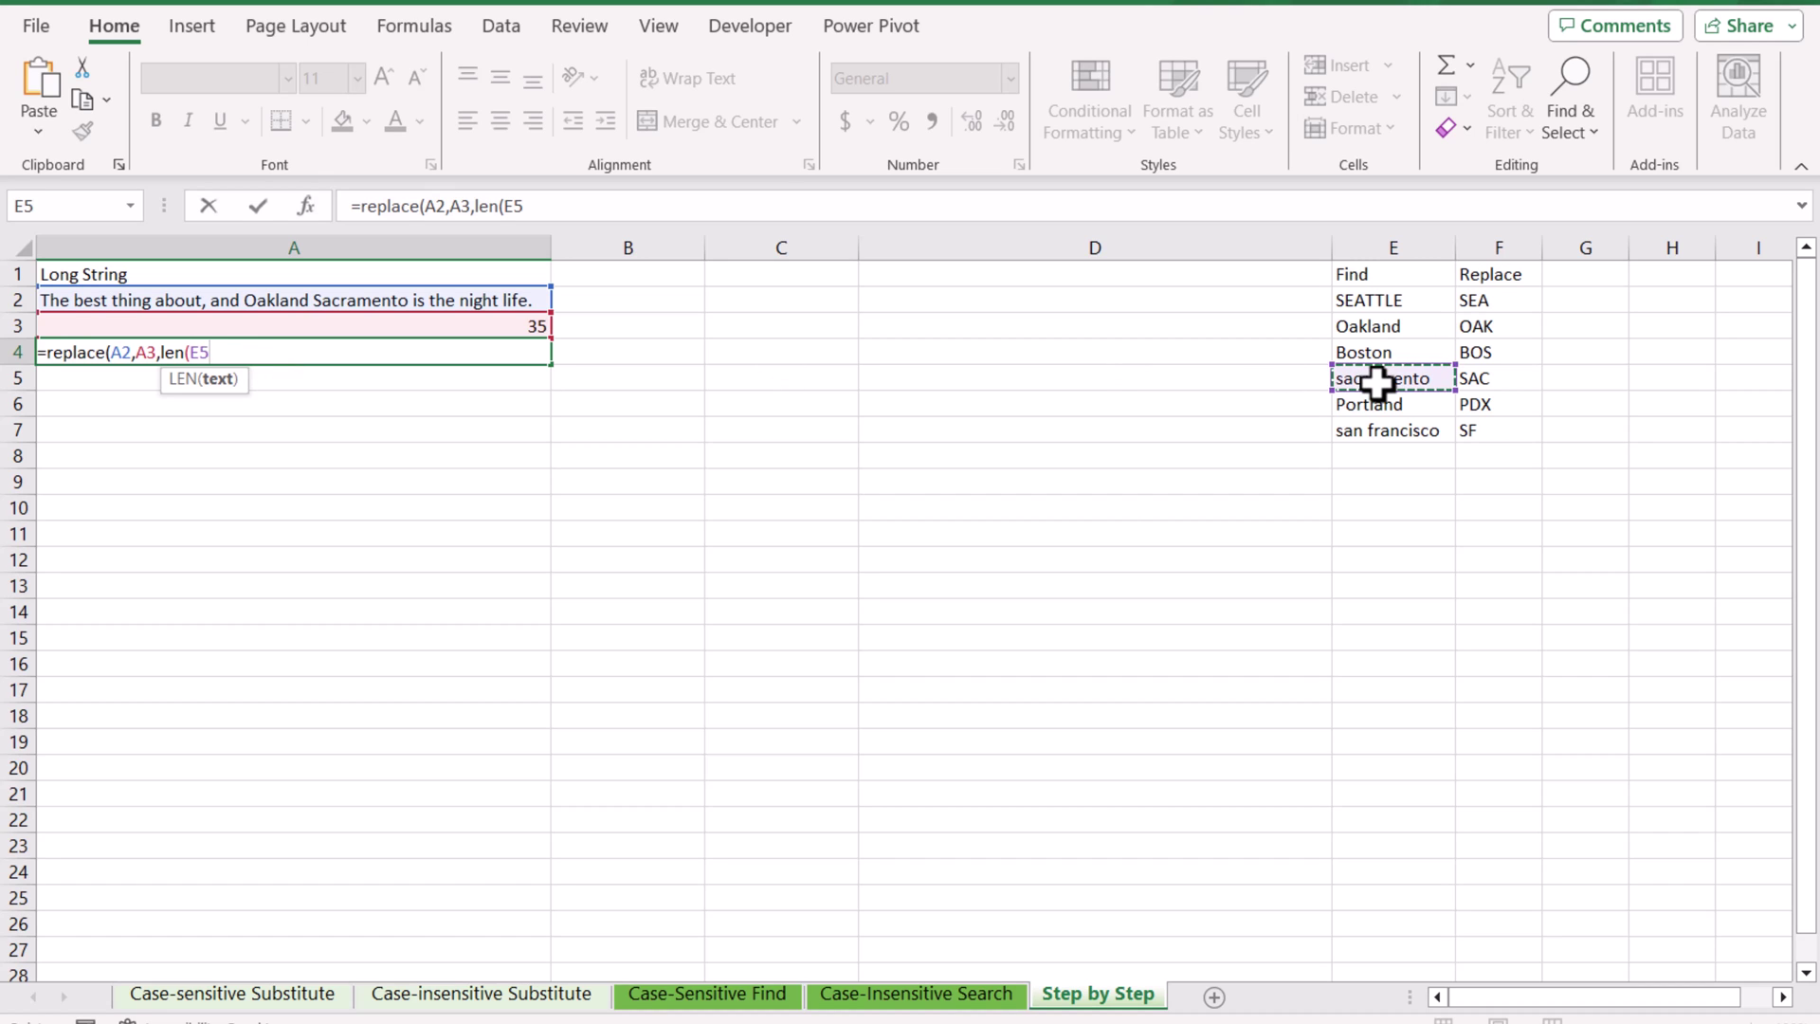
text())
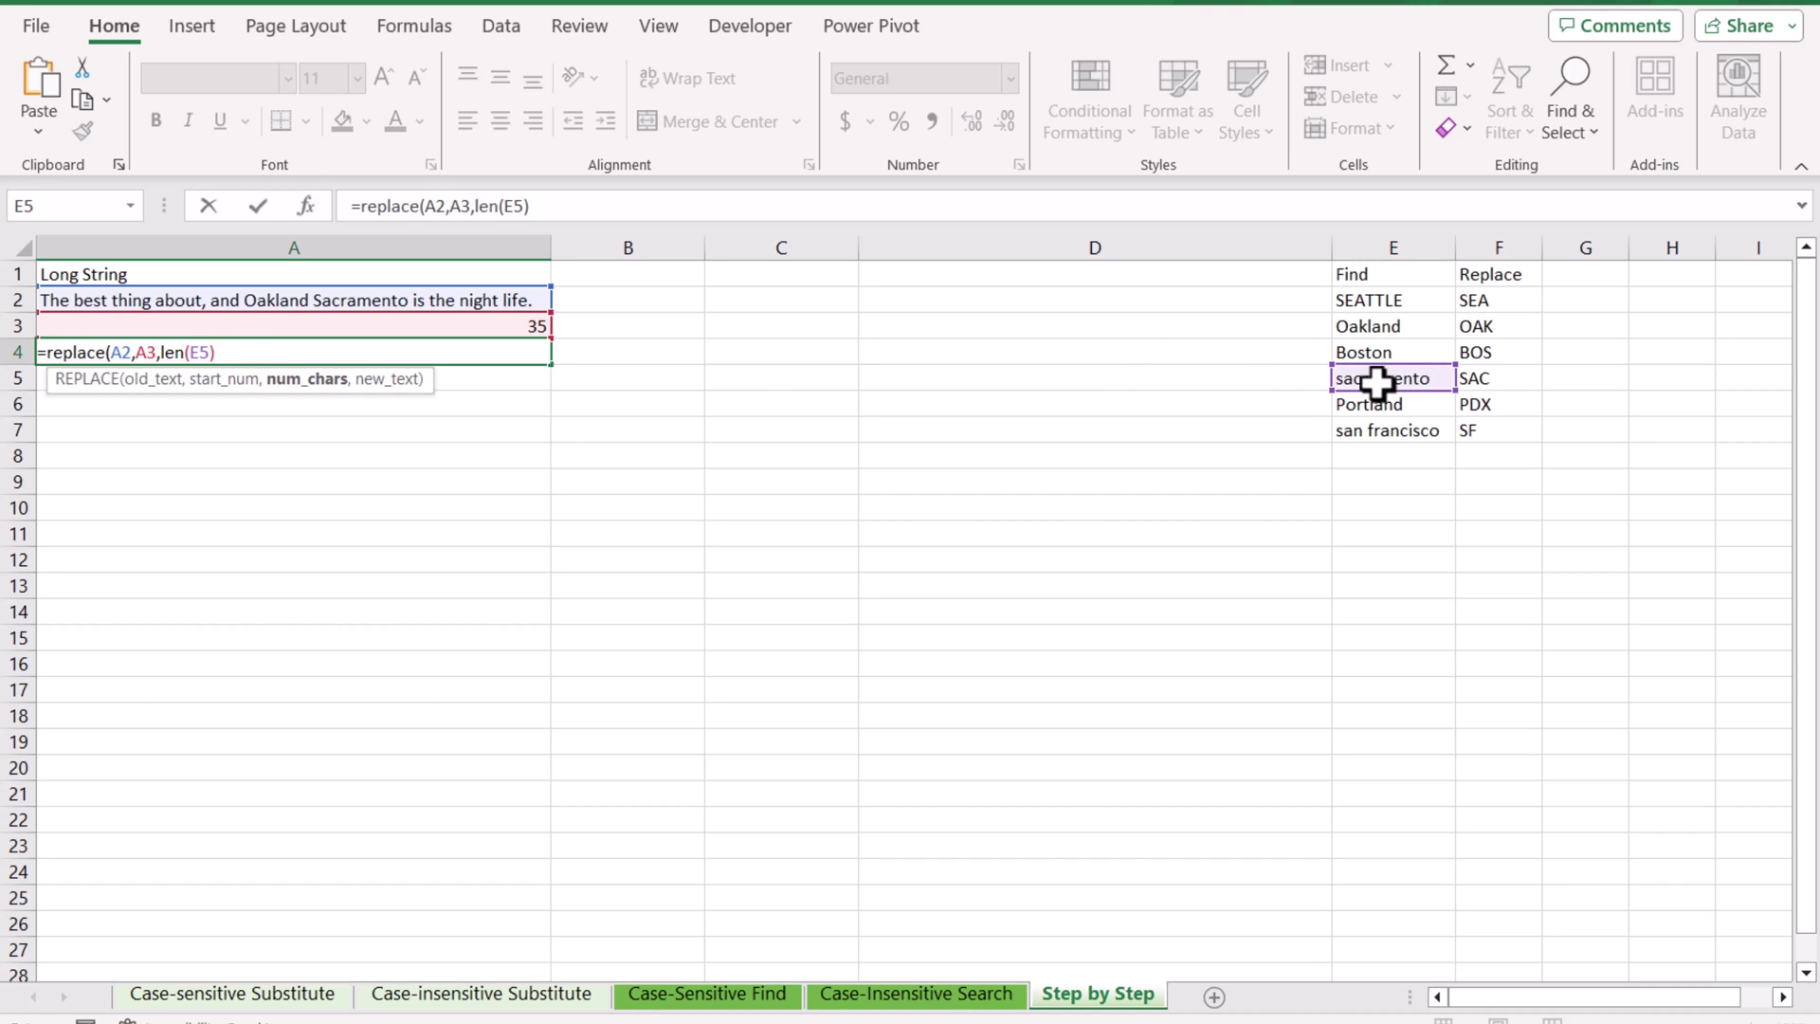
text(,)
click(1475, 377)
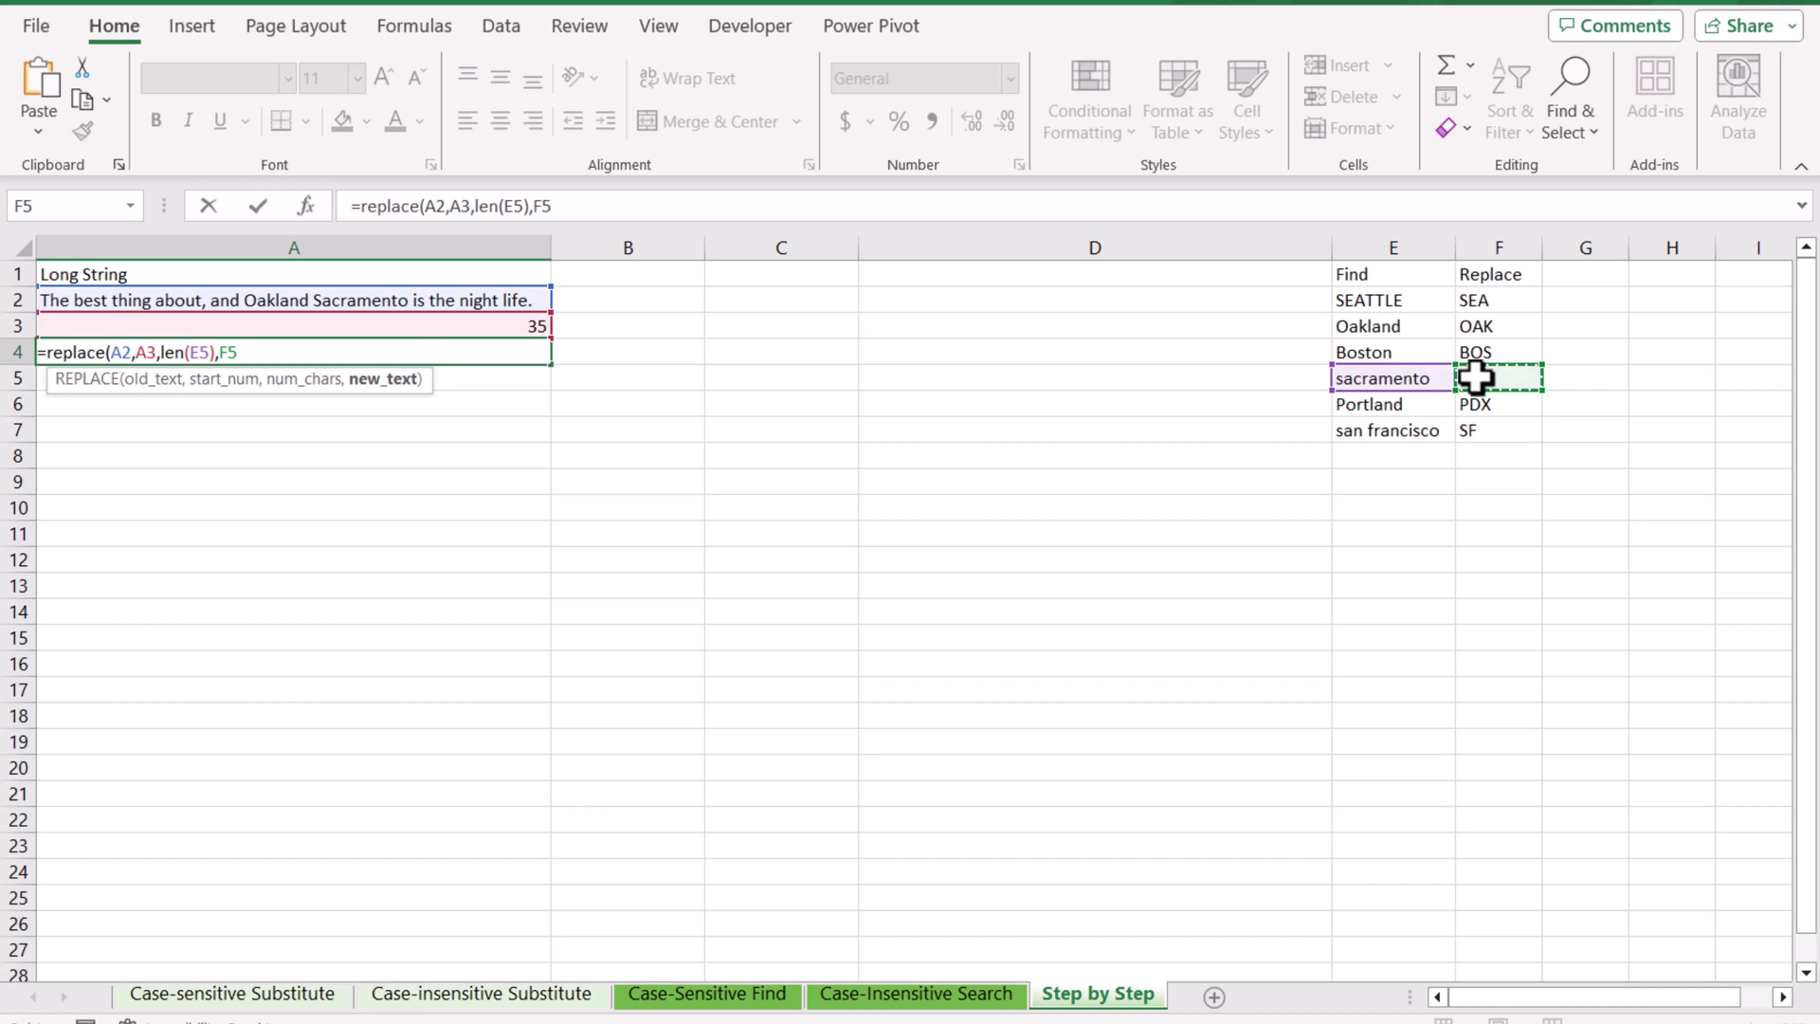
text())
key(ctrl+Return)
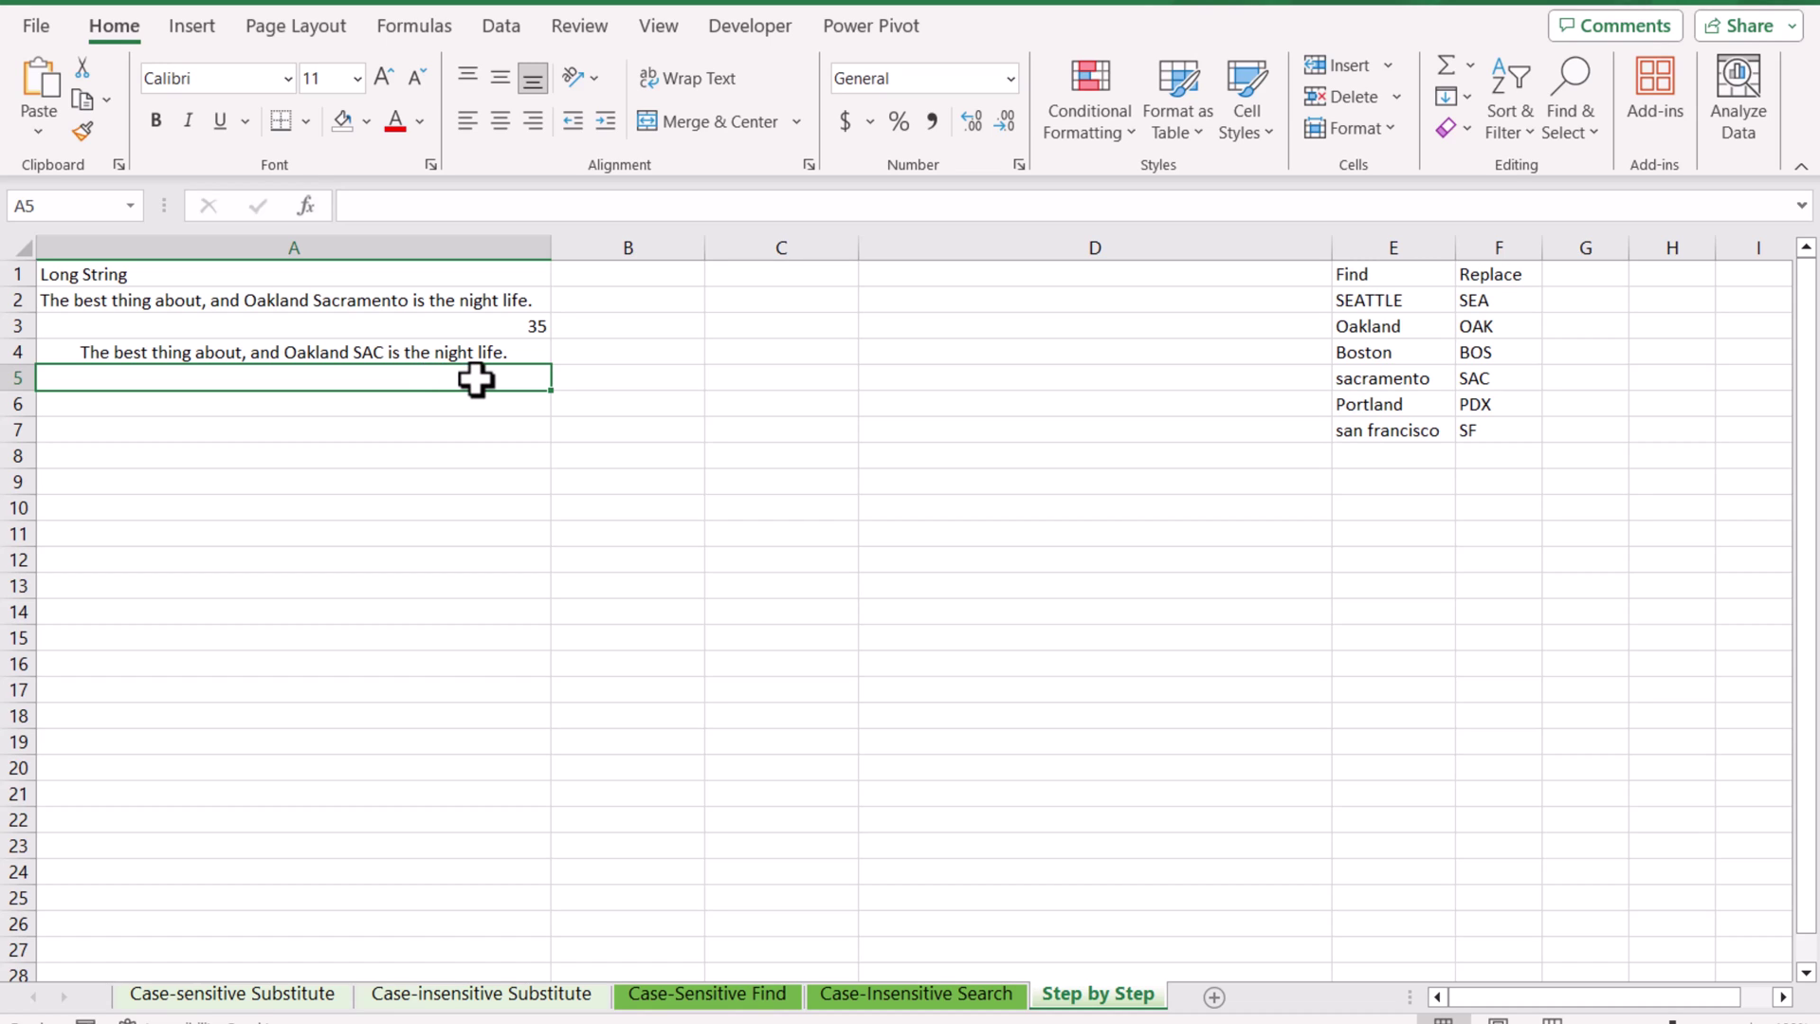
- In A5, enter =SEARCH(E2:E7,A2) to locate every Find word within the long string
text(=)
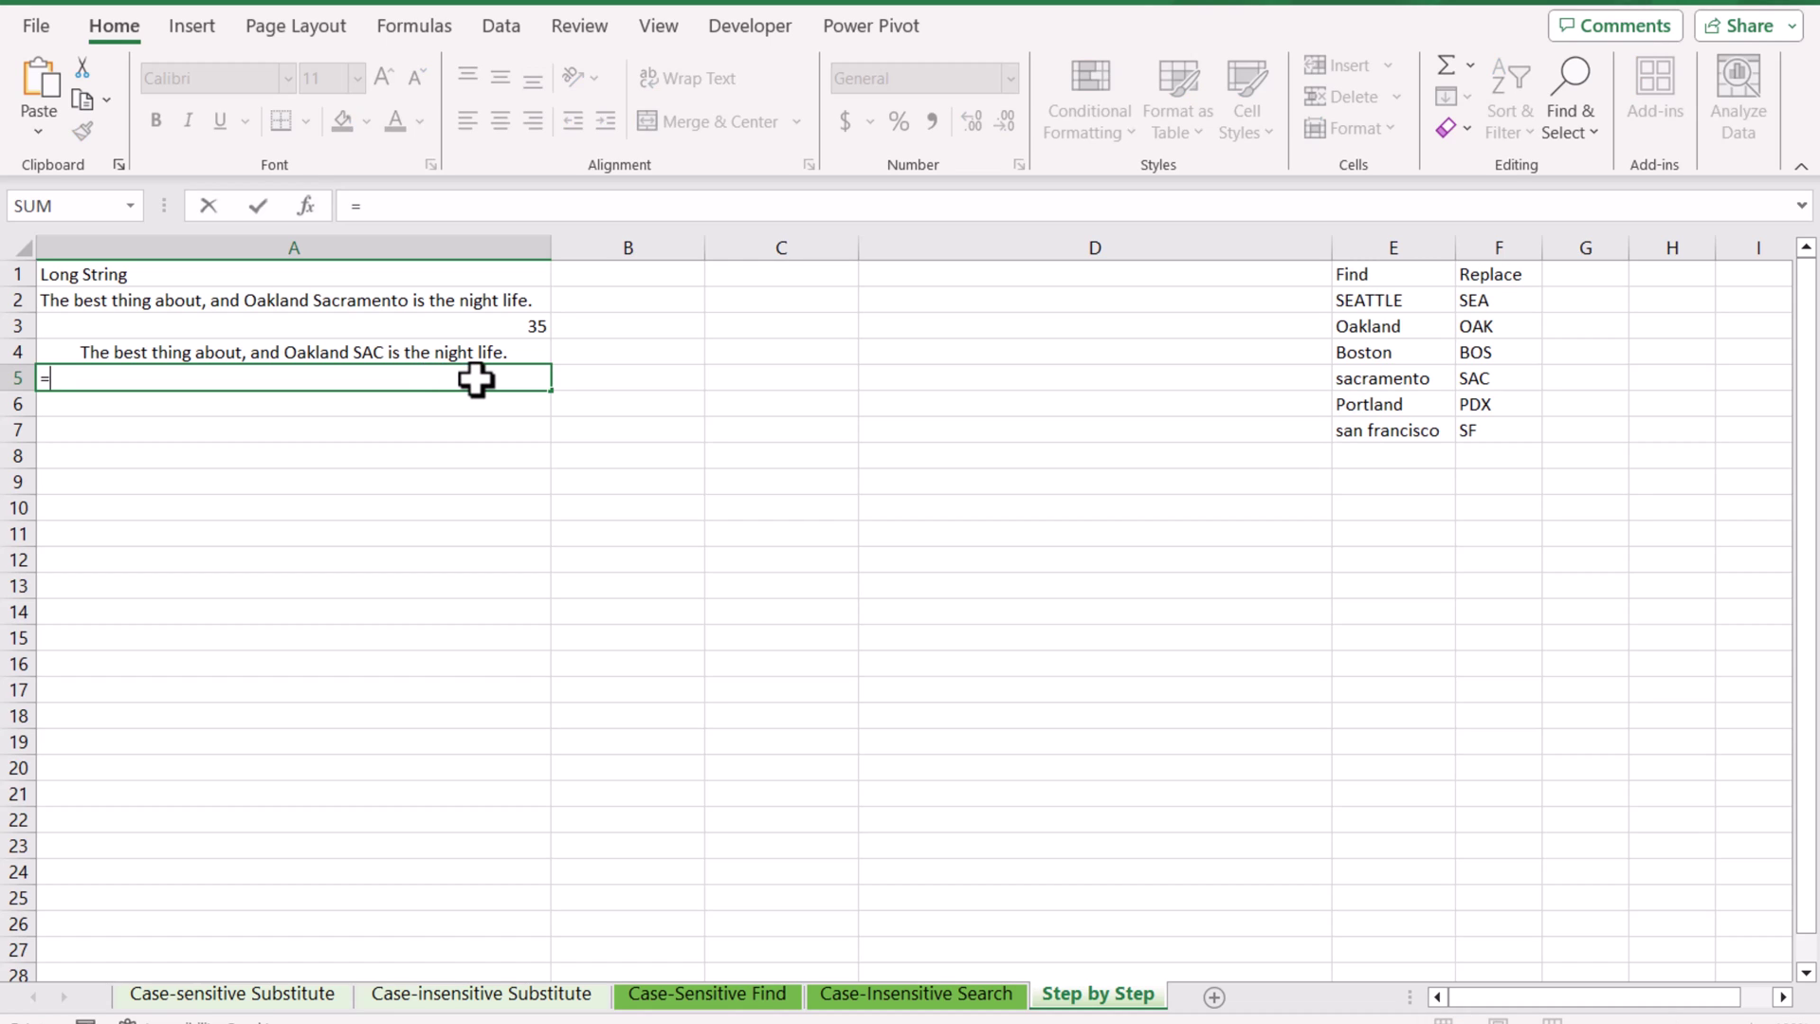
text(search()
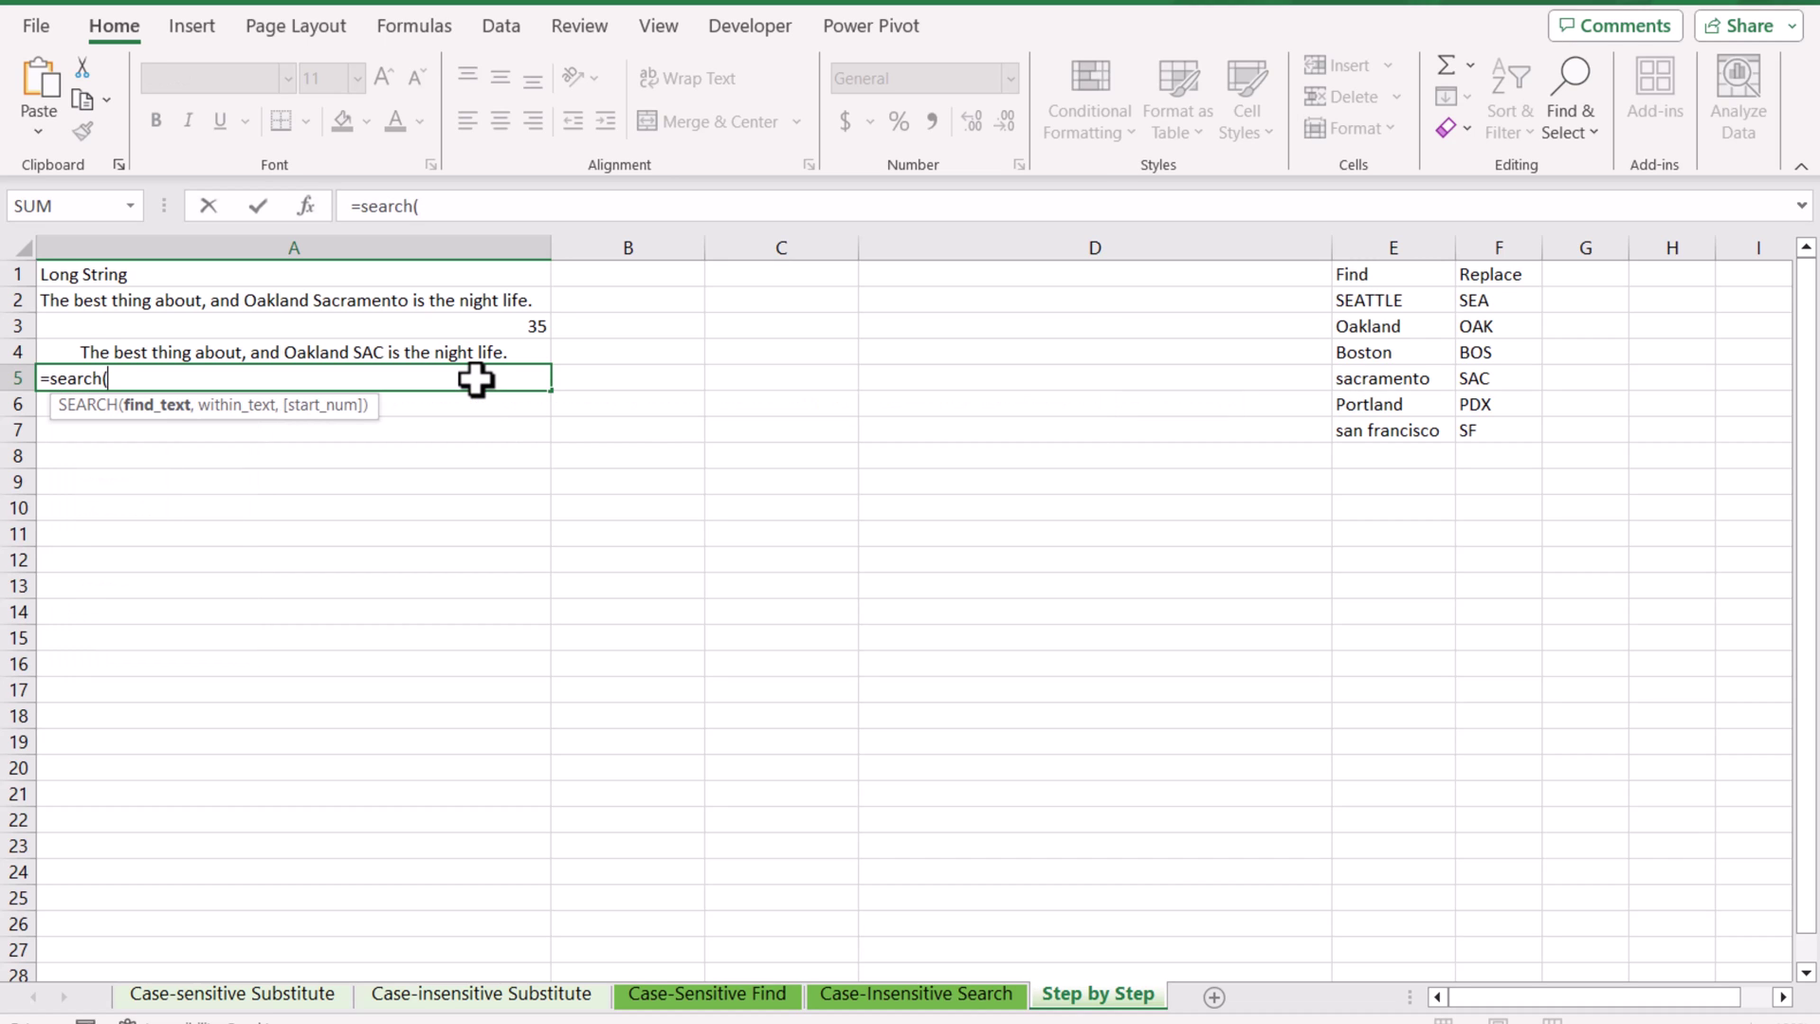
click(1384, 303)
drag(1384, 303, 1400, 428)
text(,)
click(422, 303)
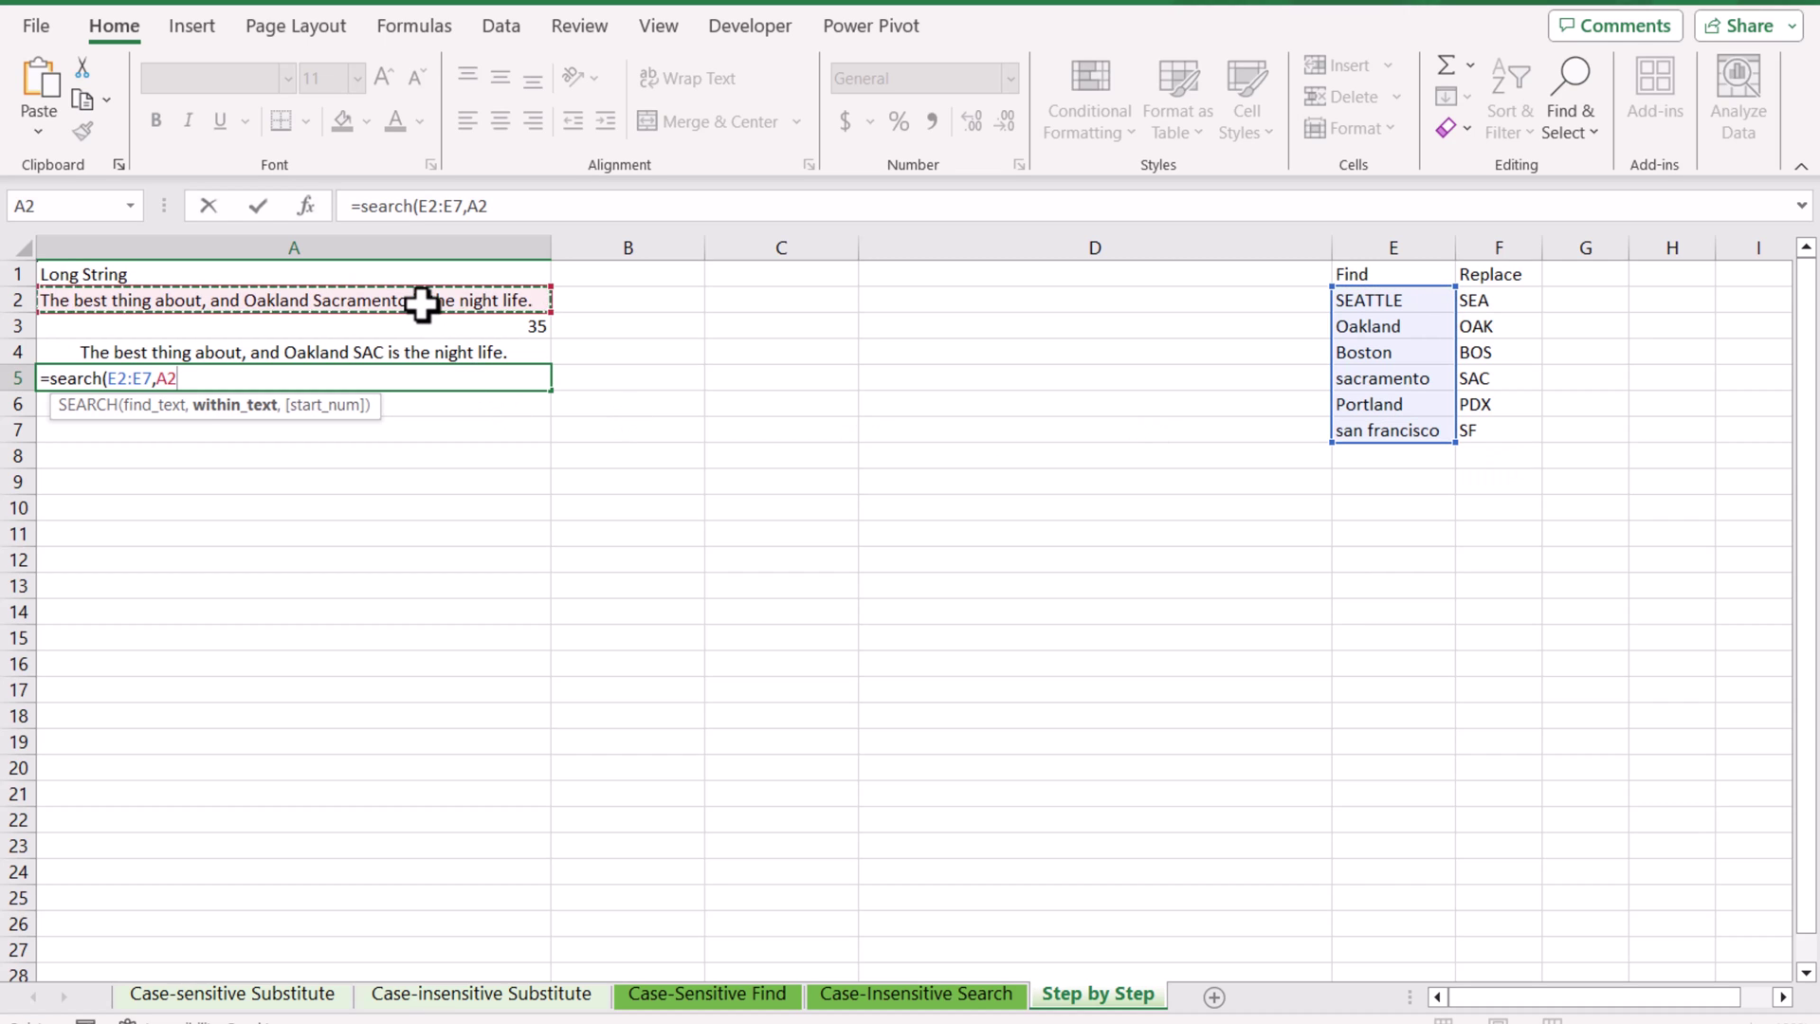
text())
key(Return)
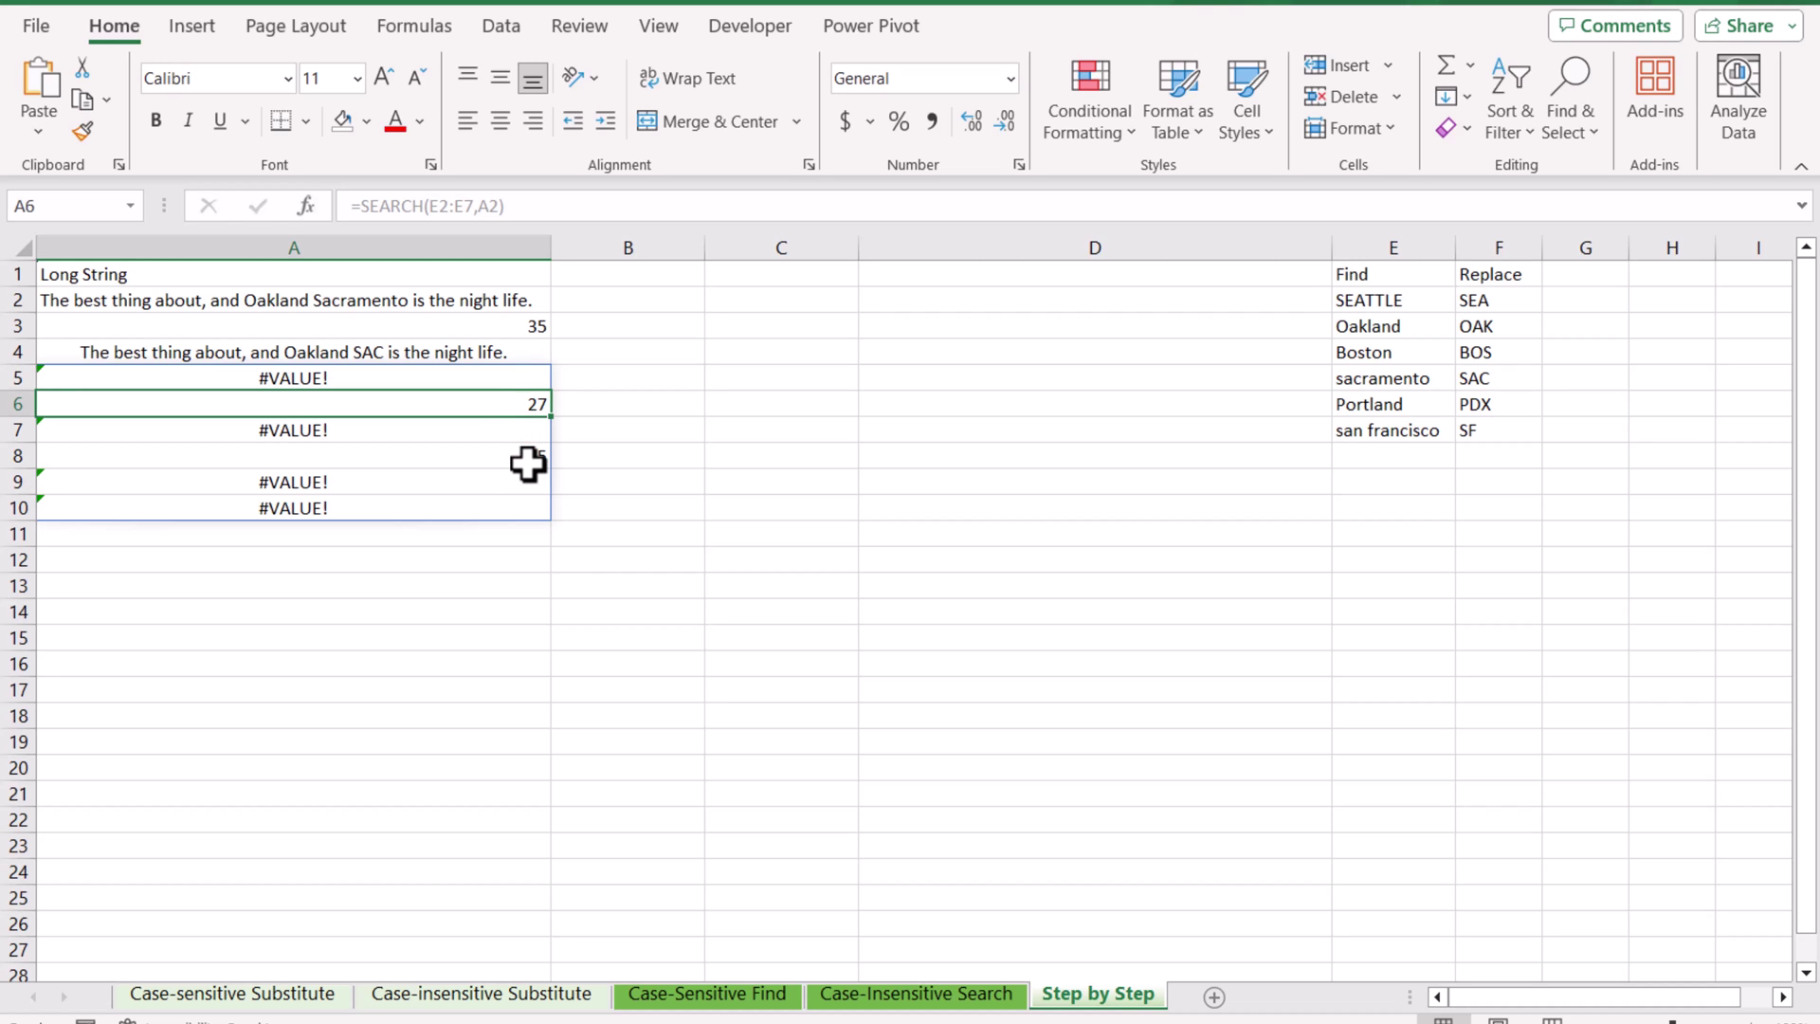
- Rewrite the A5 formula as =HSTACK(SEARCH(E2:E7,A2),LEN(E2:E7),F2:F7) to add word lengths and replacements beside the positions
click(487, 371)
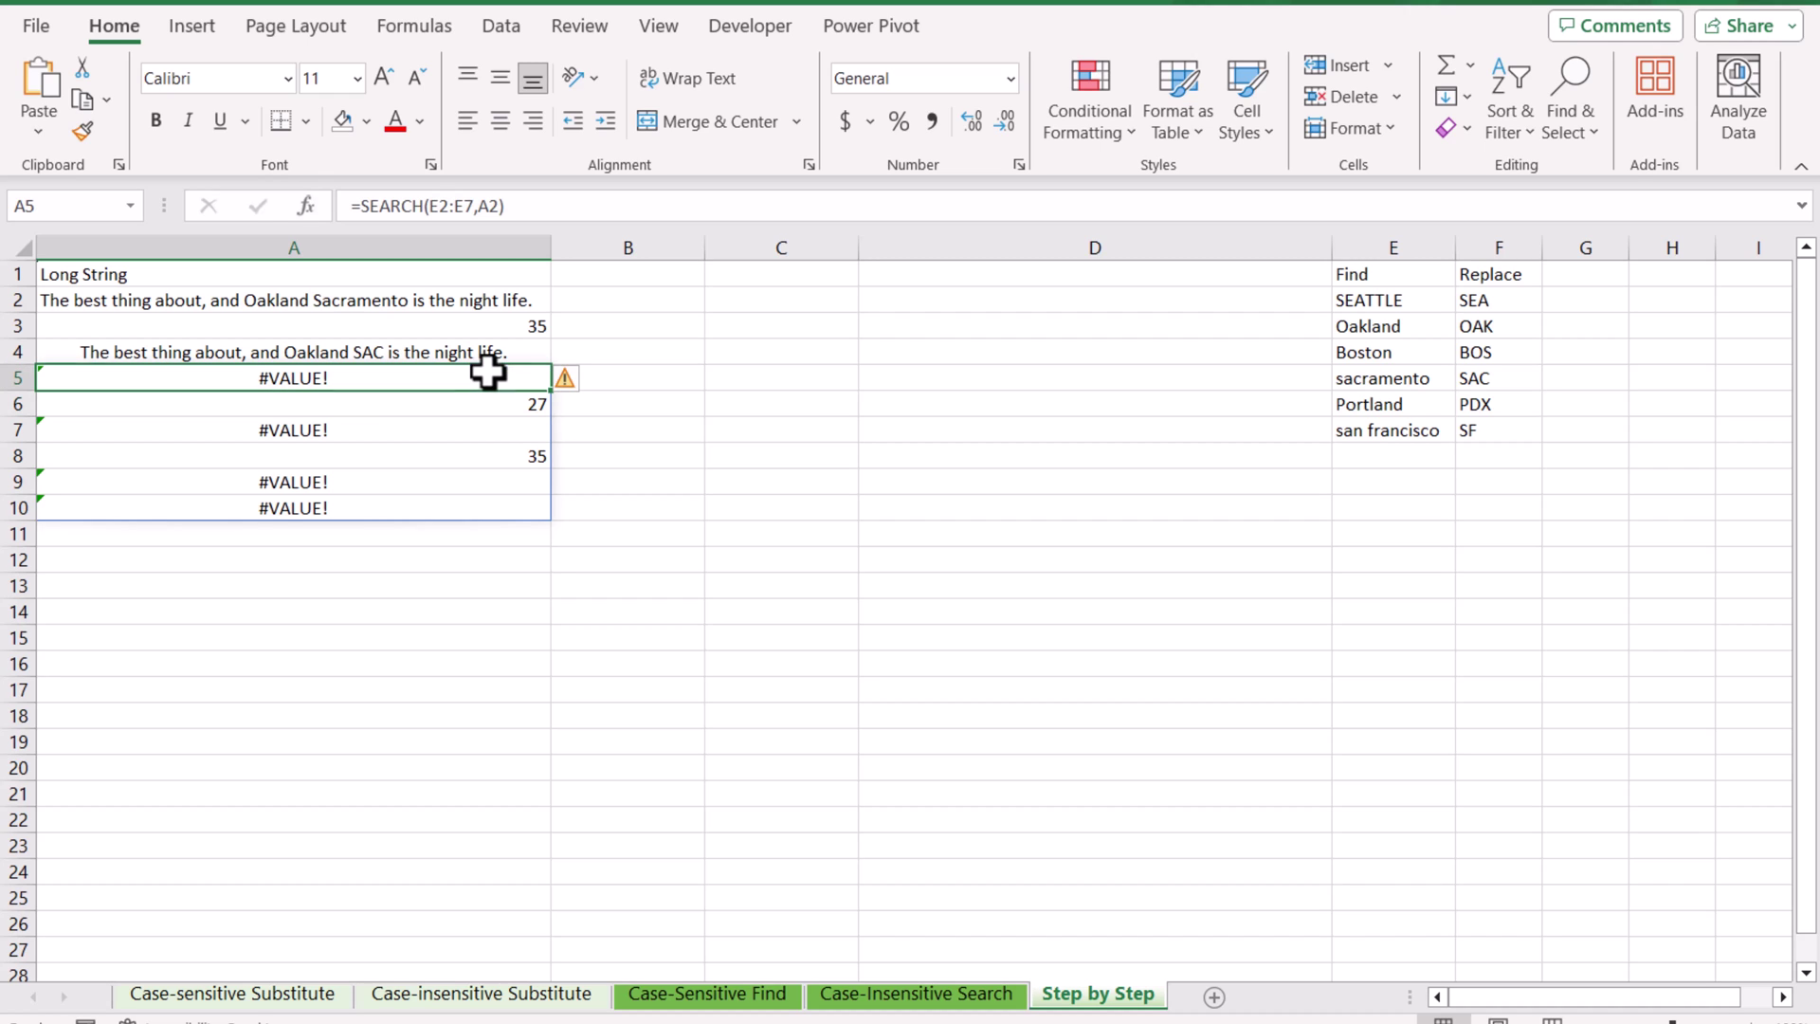
click(362, 206)
drag(361, 205, 581, 194)
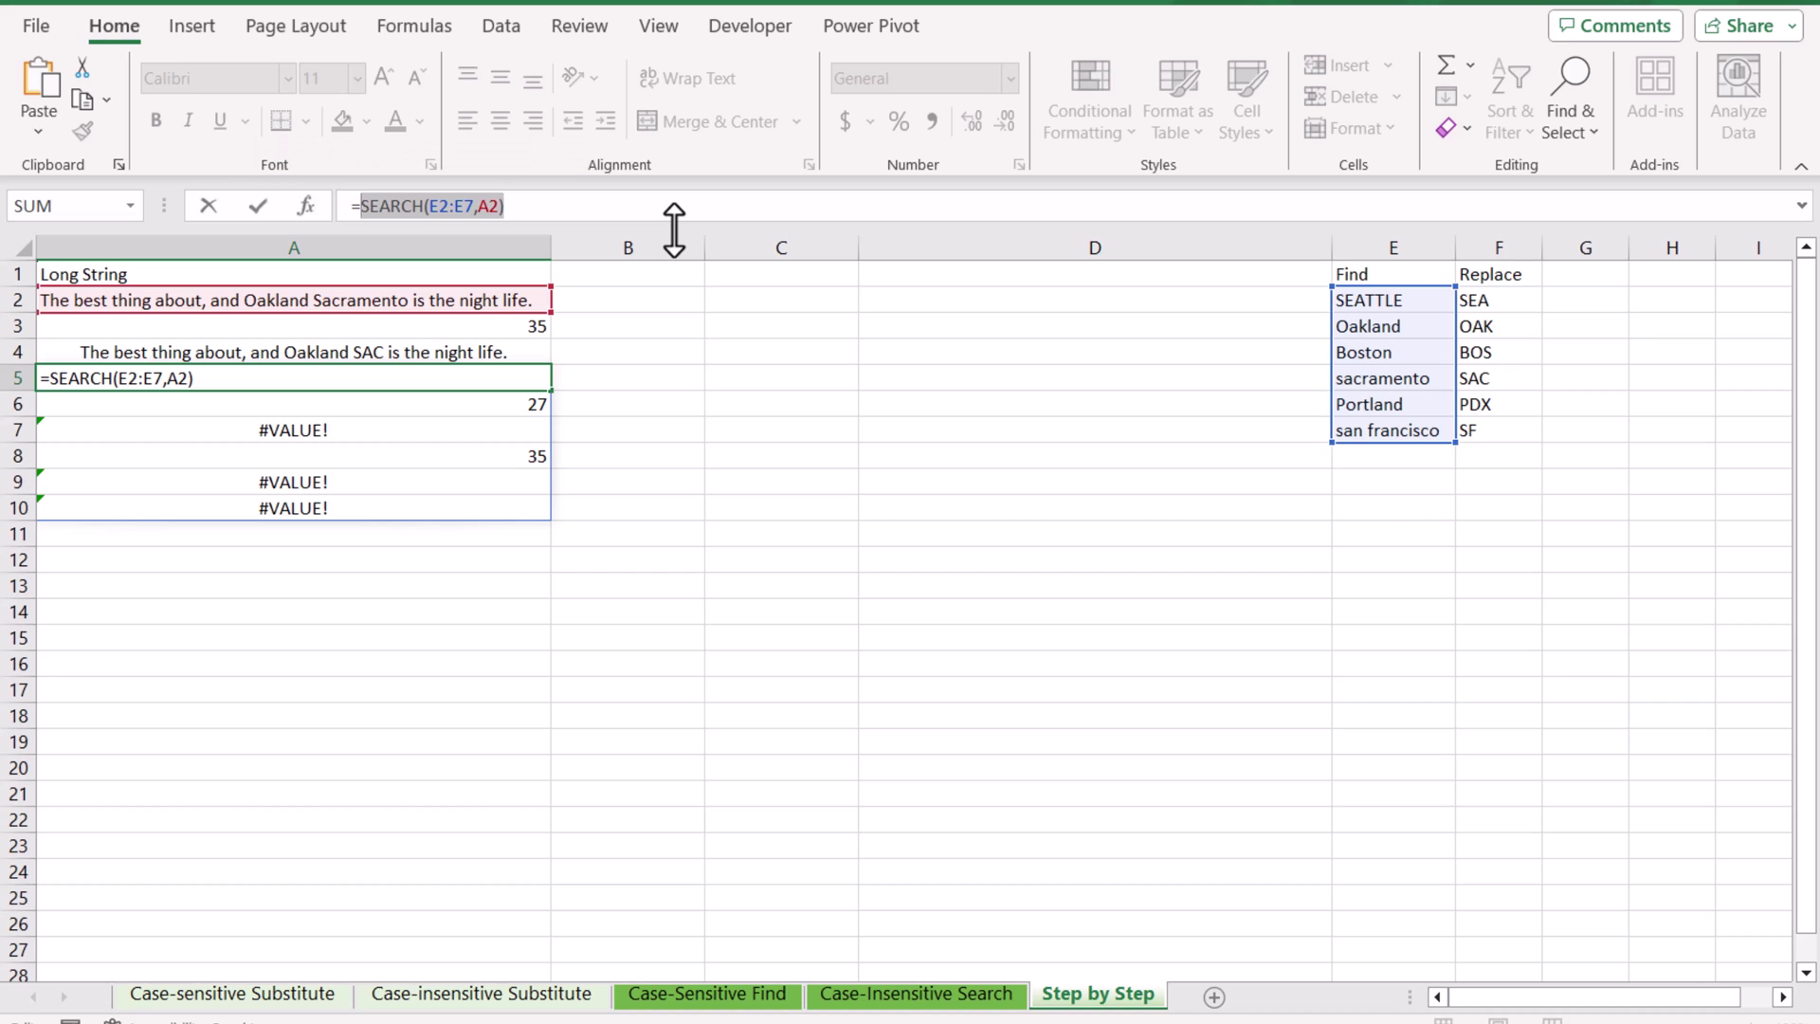
key(BackSpace)
text(hstakc)
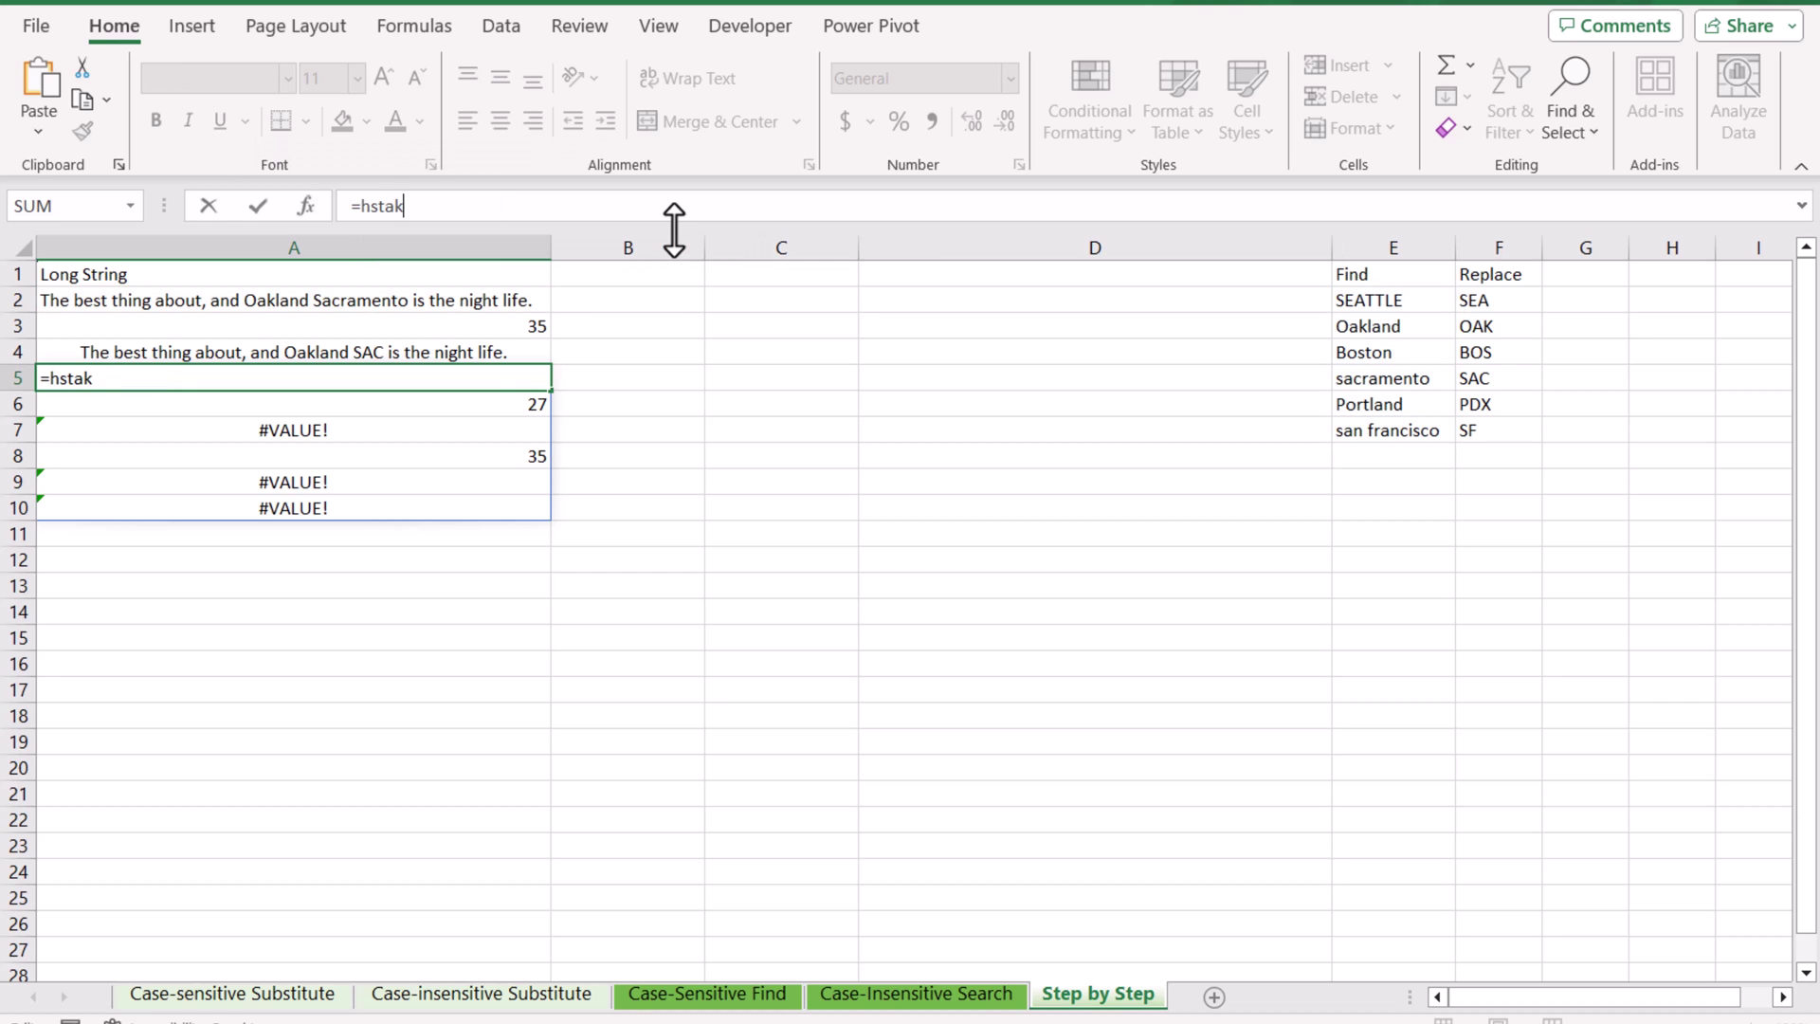
key(BackSpace)
key(BackSpace)
text(ck()
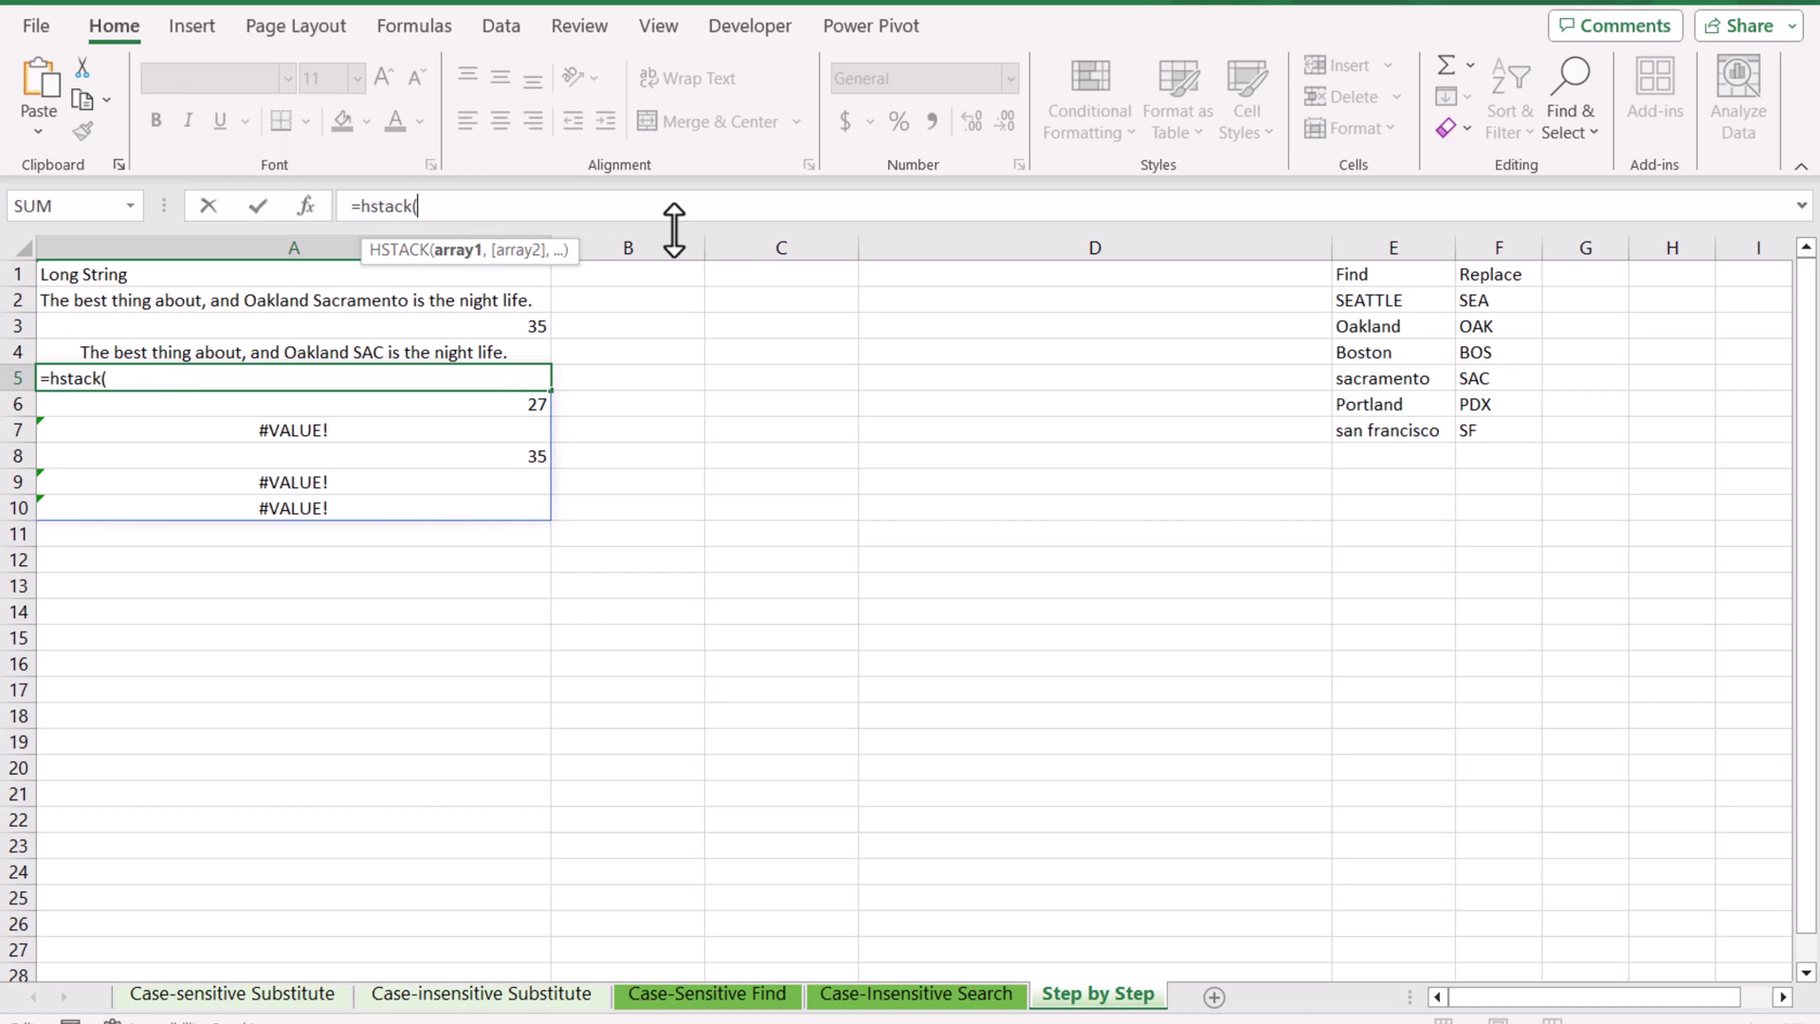
text(SEARCH(E2:E7,A2),)
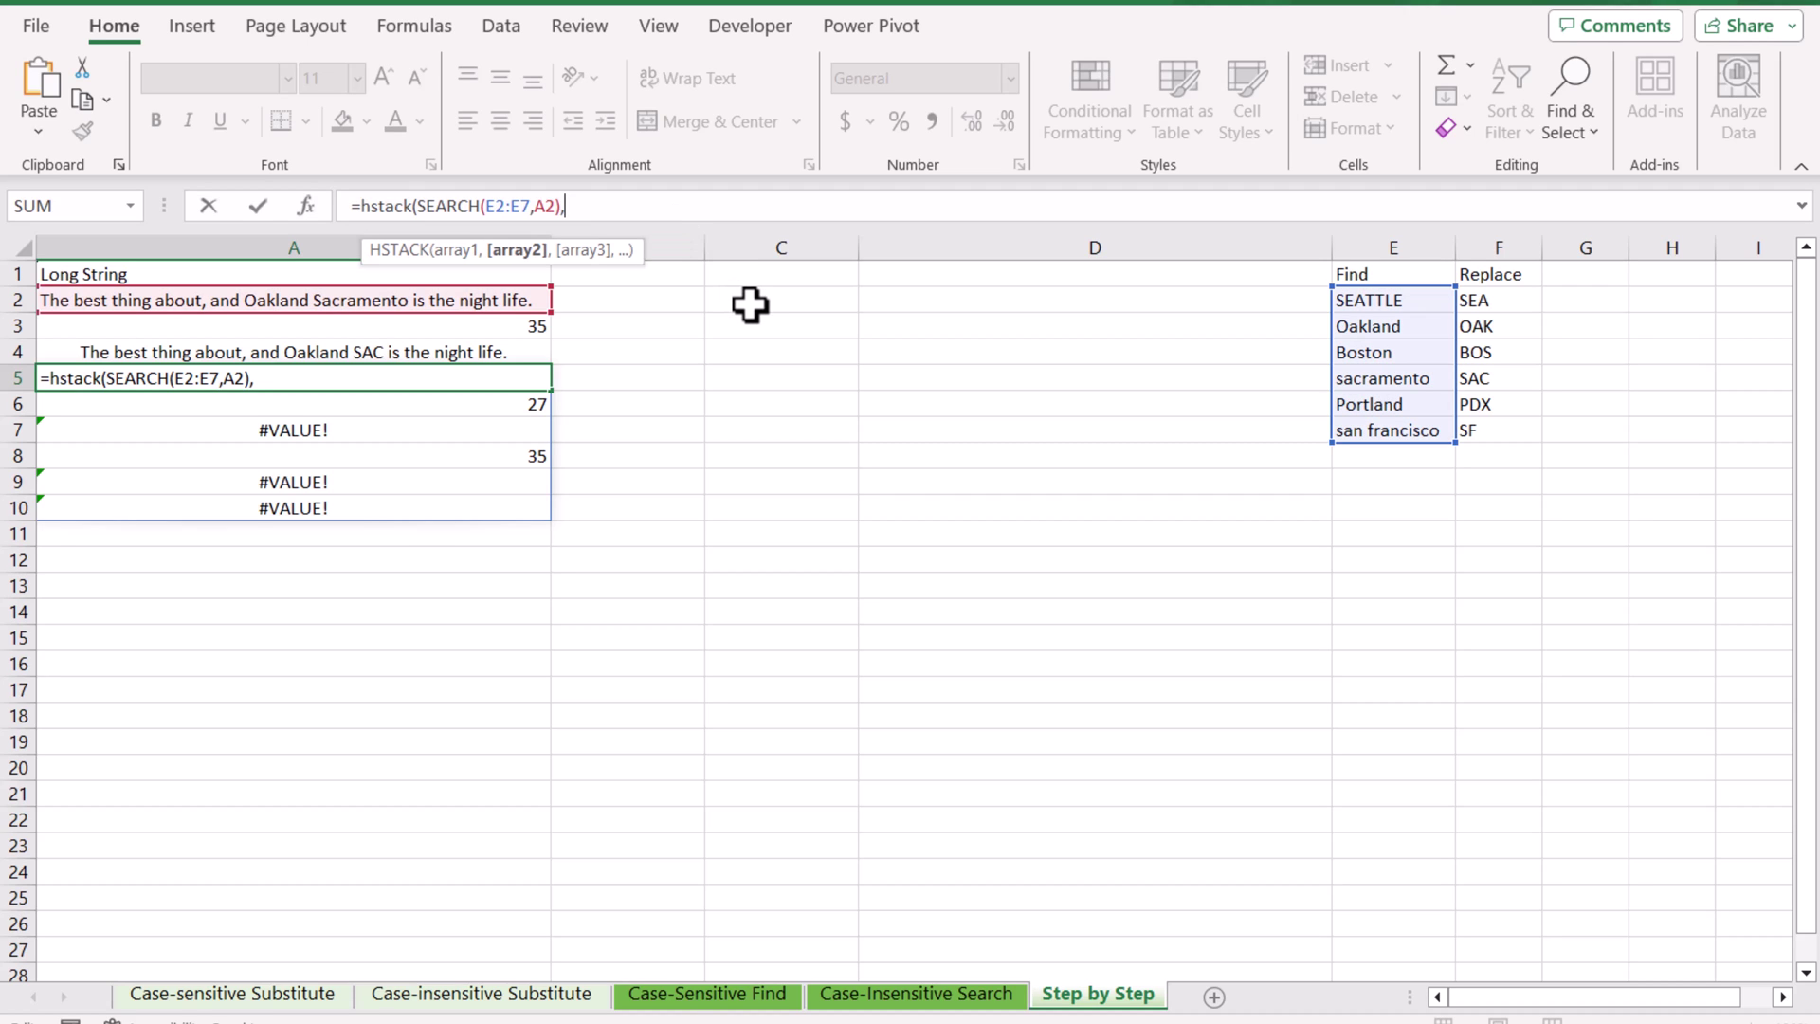
text(len()
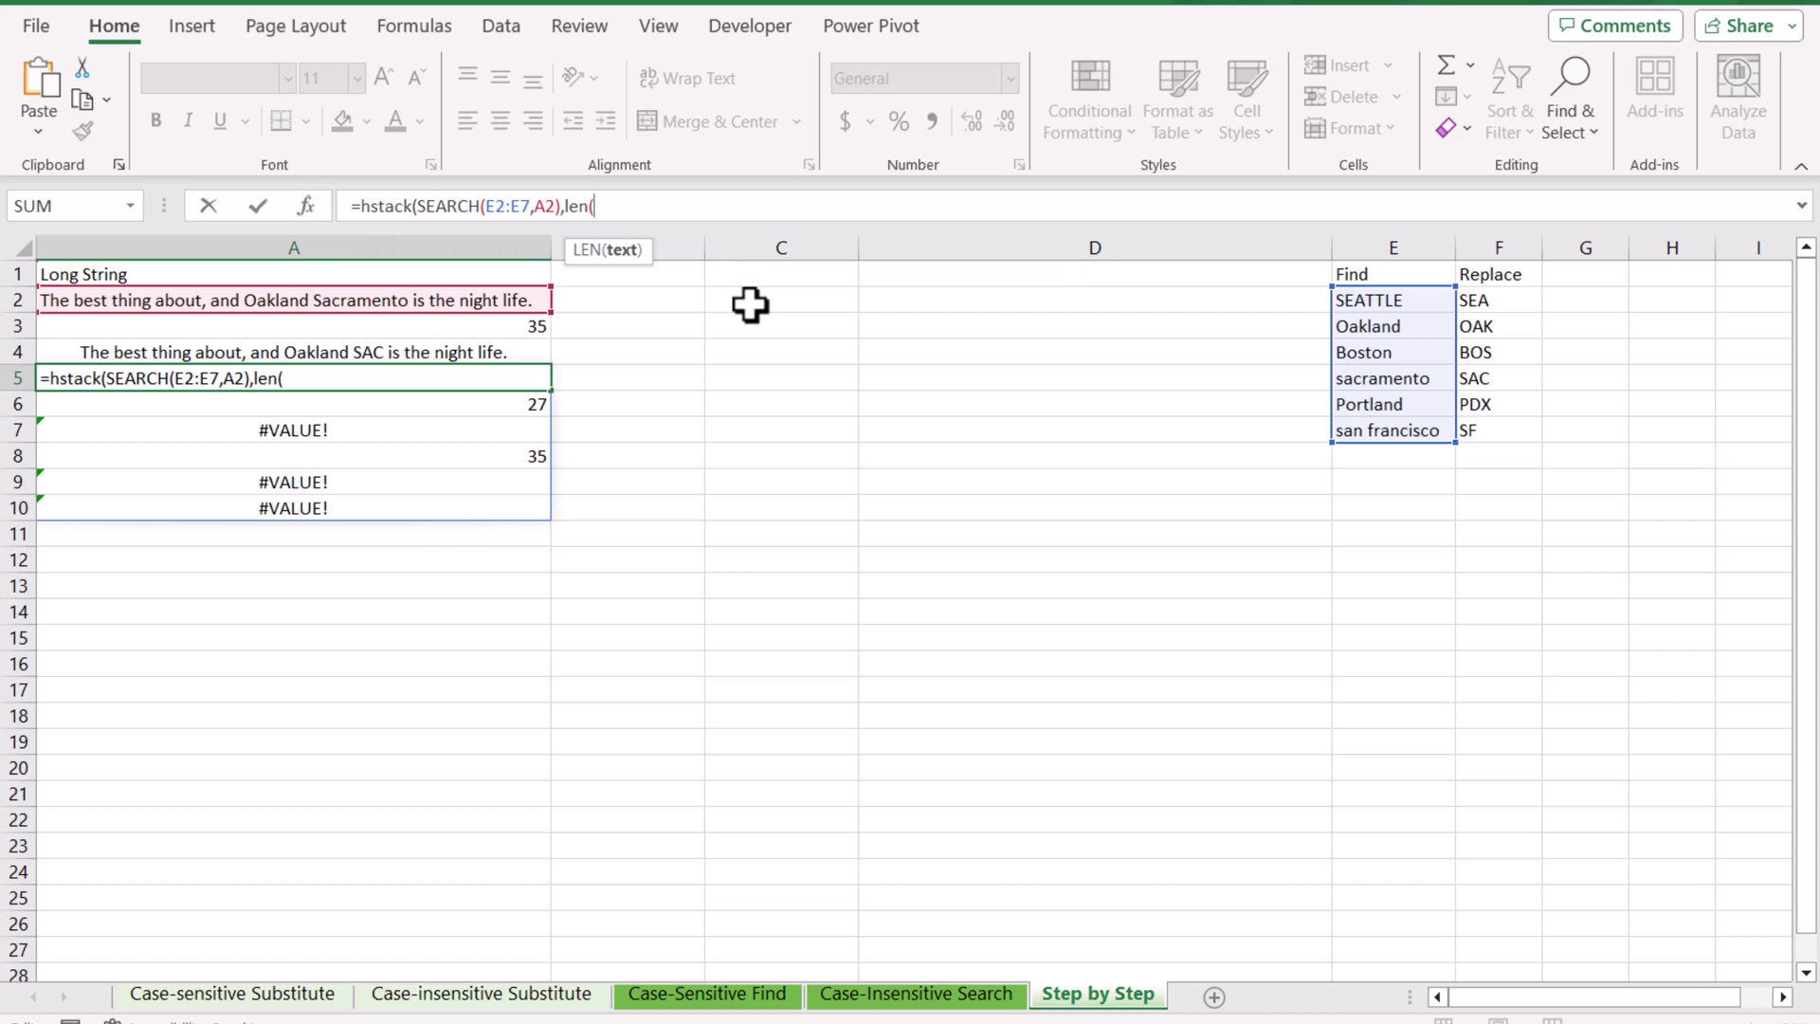
drag(1409, 296, 1434, 439)
text(),)
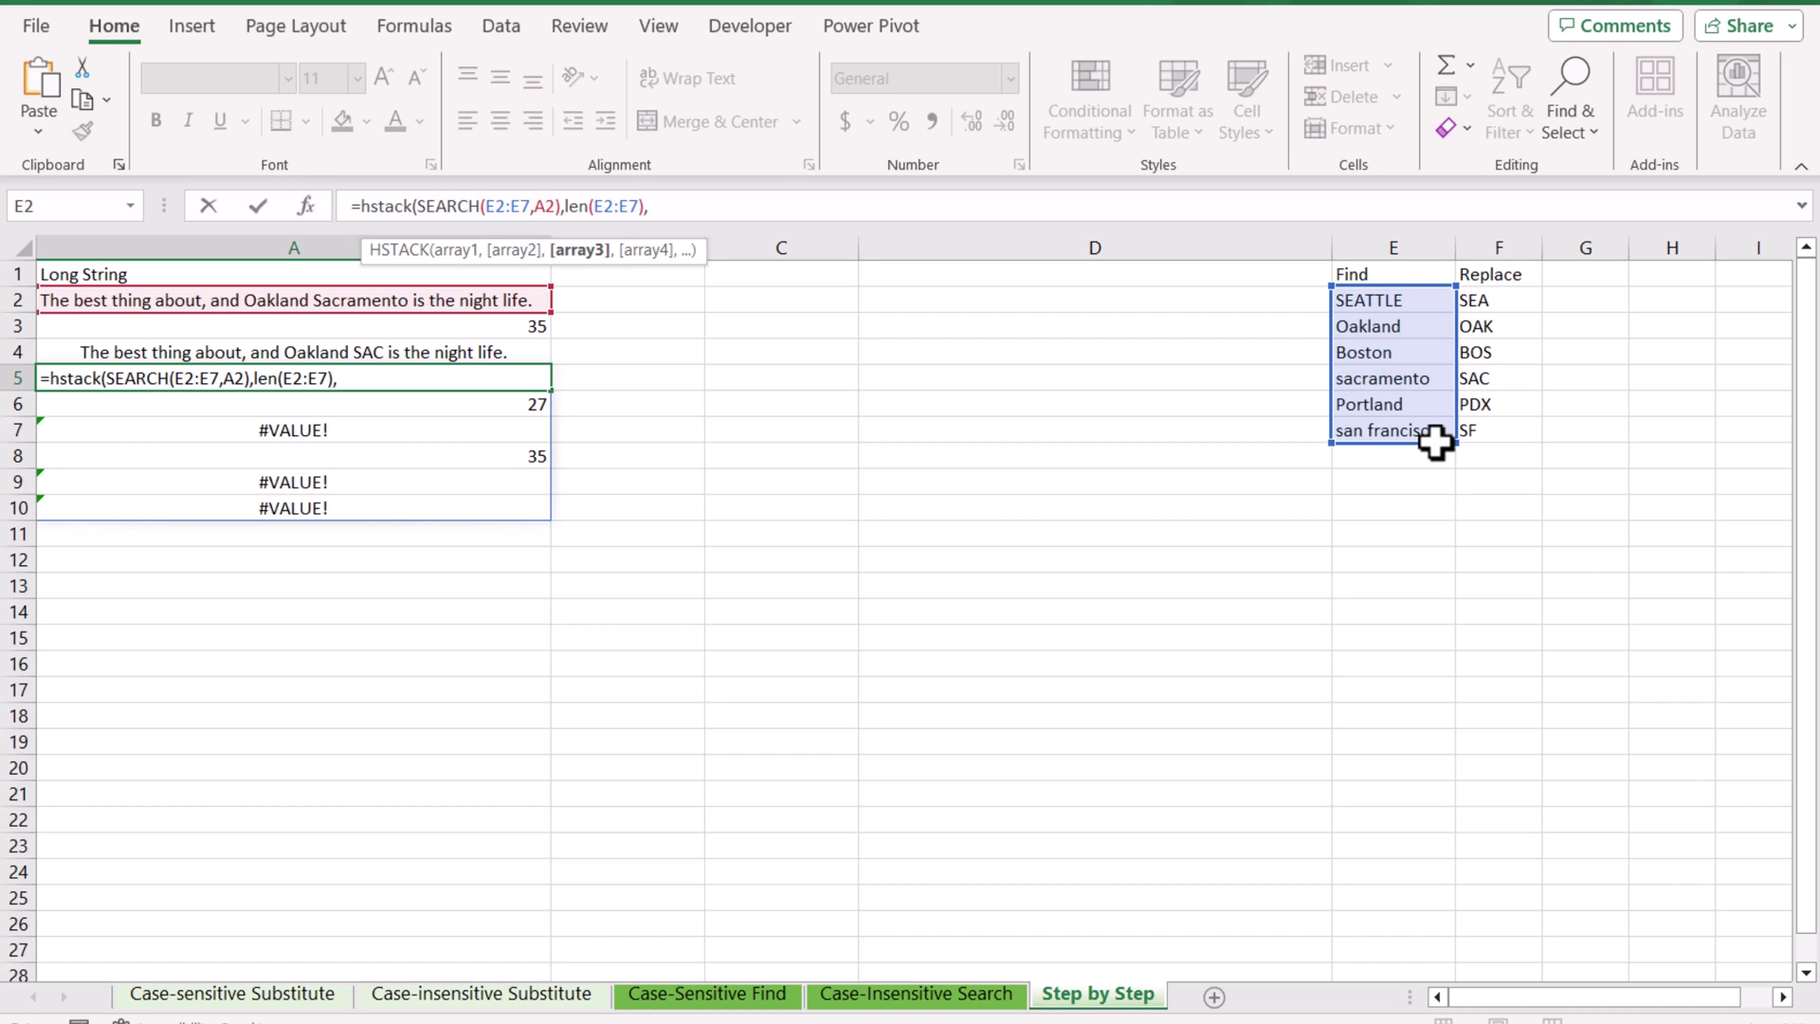
drag(1507, 297, 1512, 430)
text())
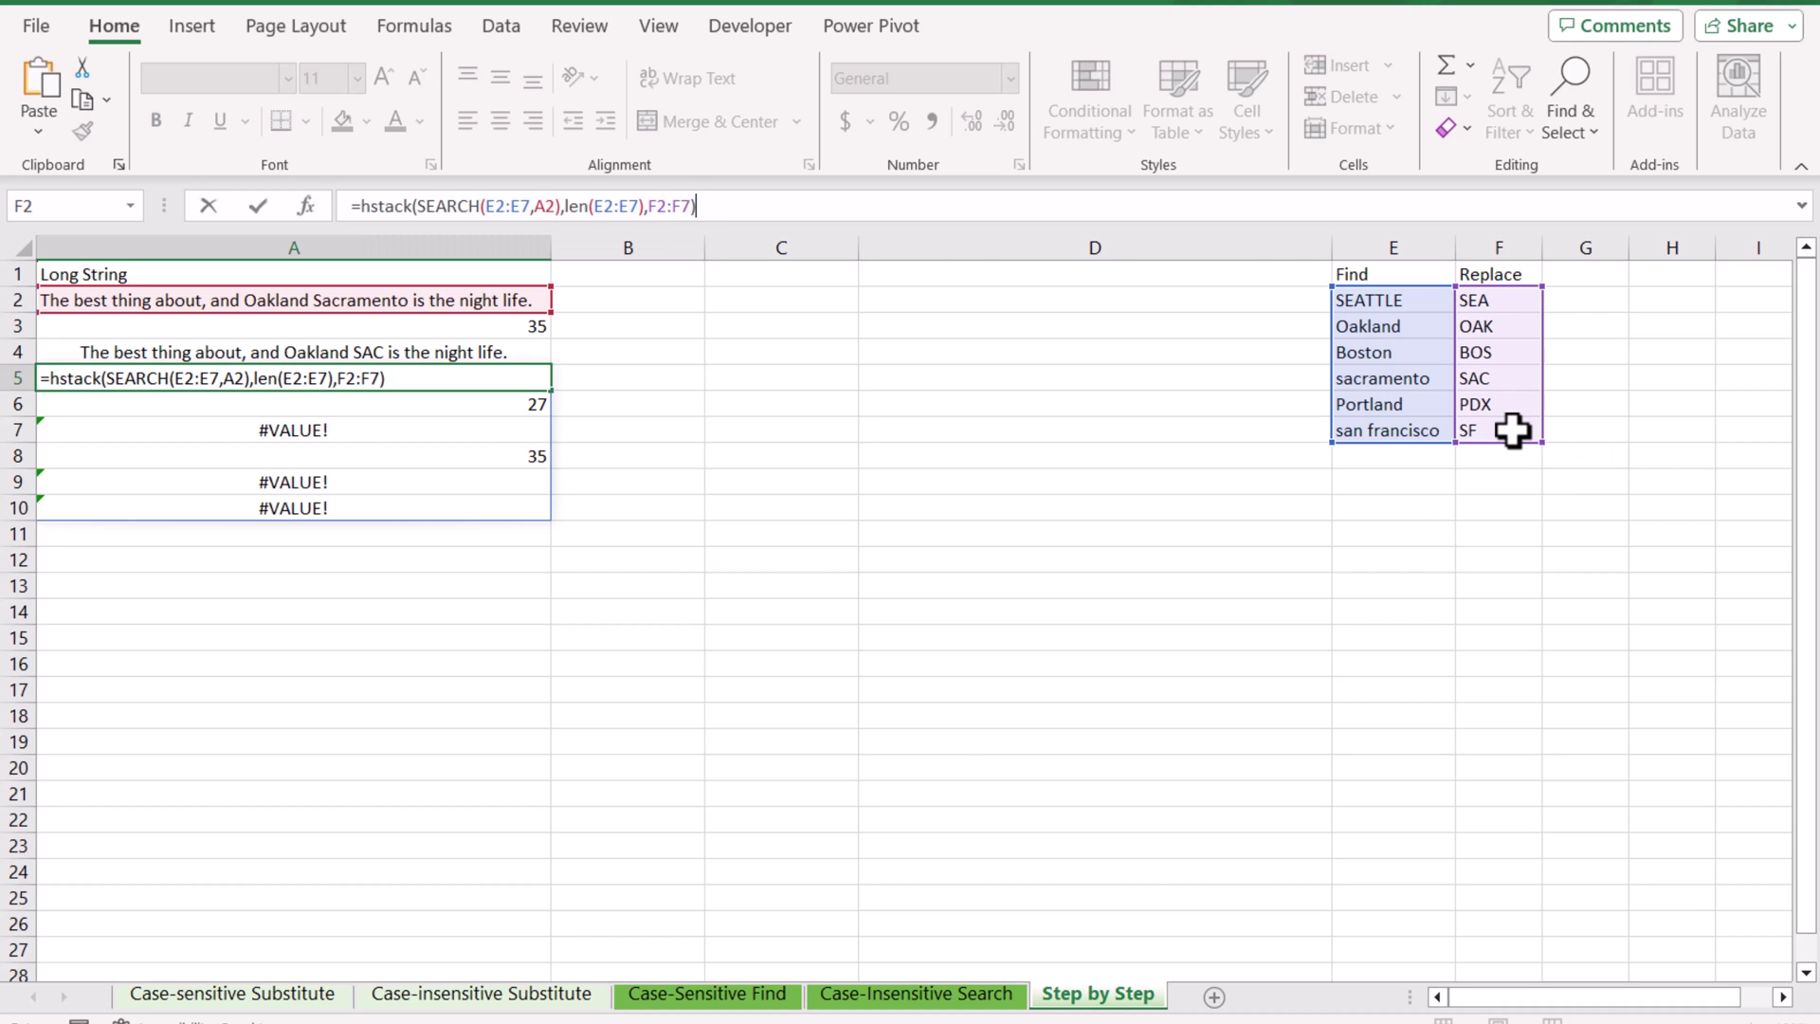
key(Return)
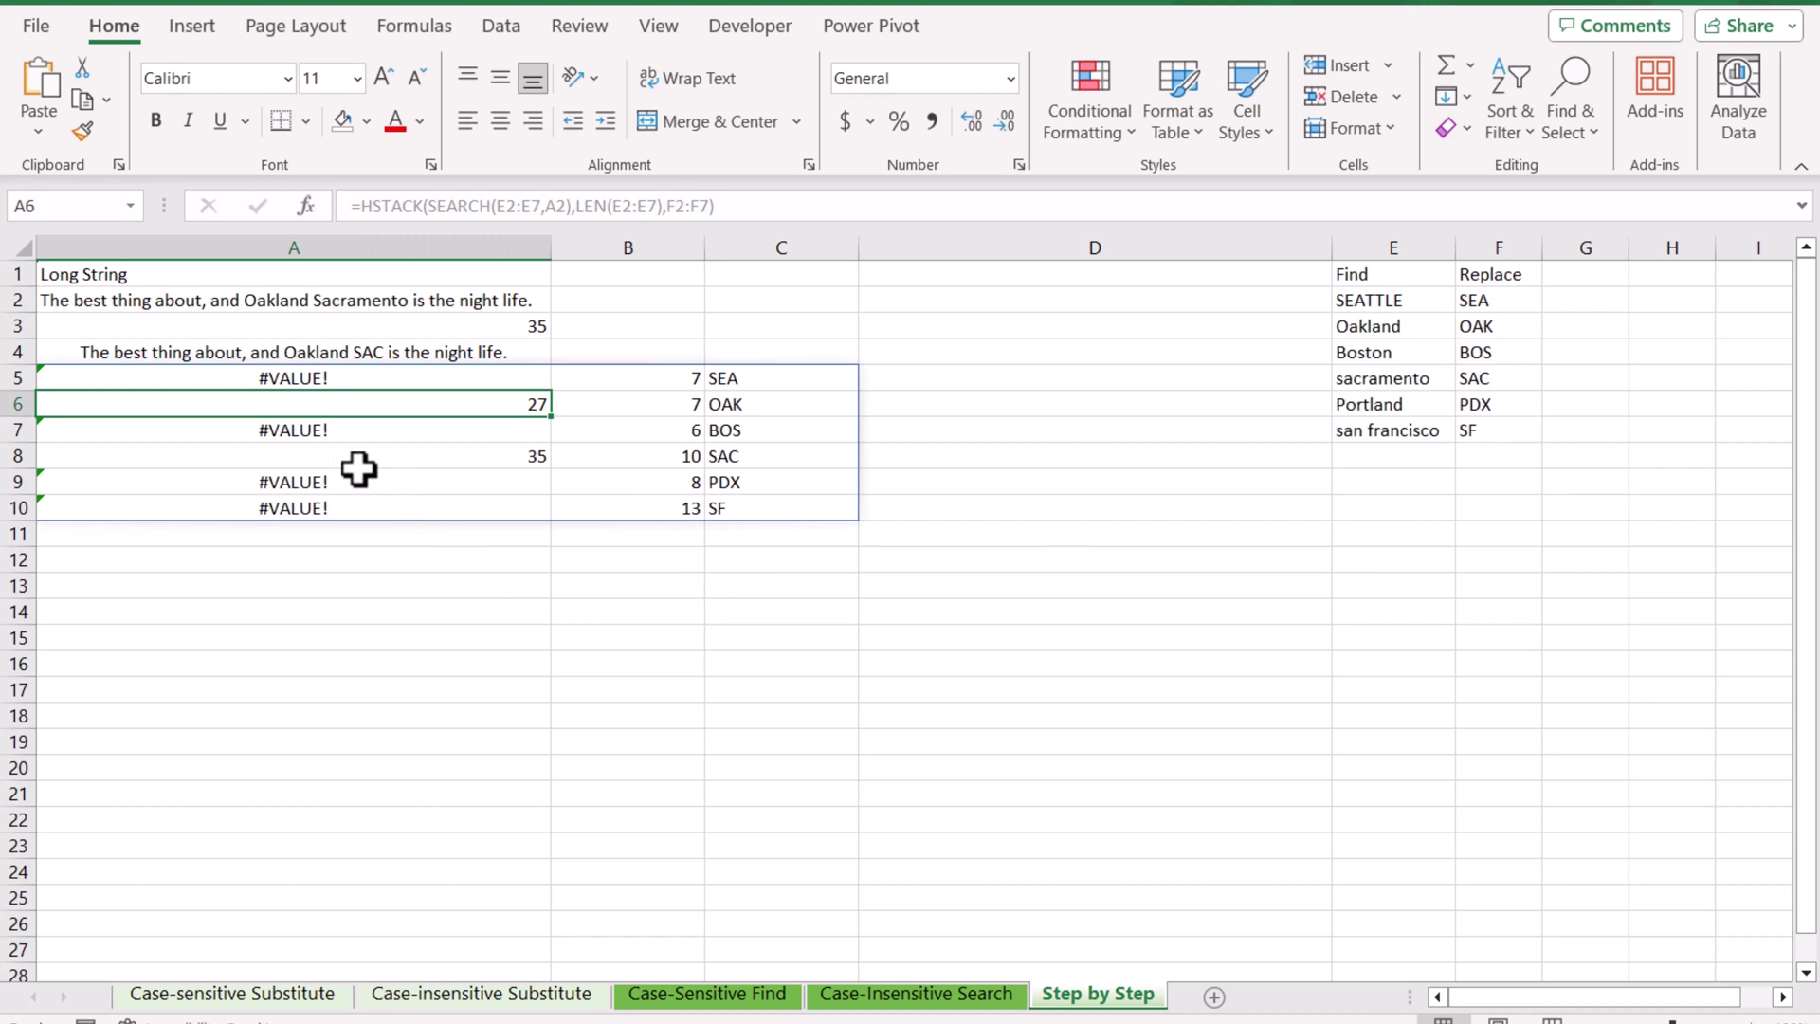
- Wrap the A5 HSTACK formula in FILTER with ISNUMBER(SEARCH(E2:E7,A2)) as the include condition to keep only matching rows
key(Up)
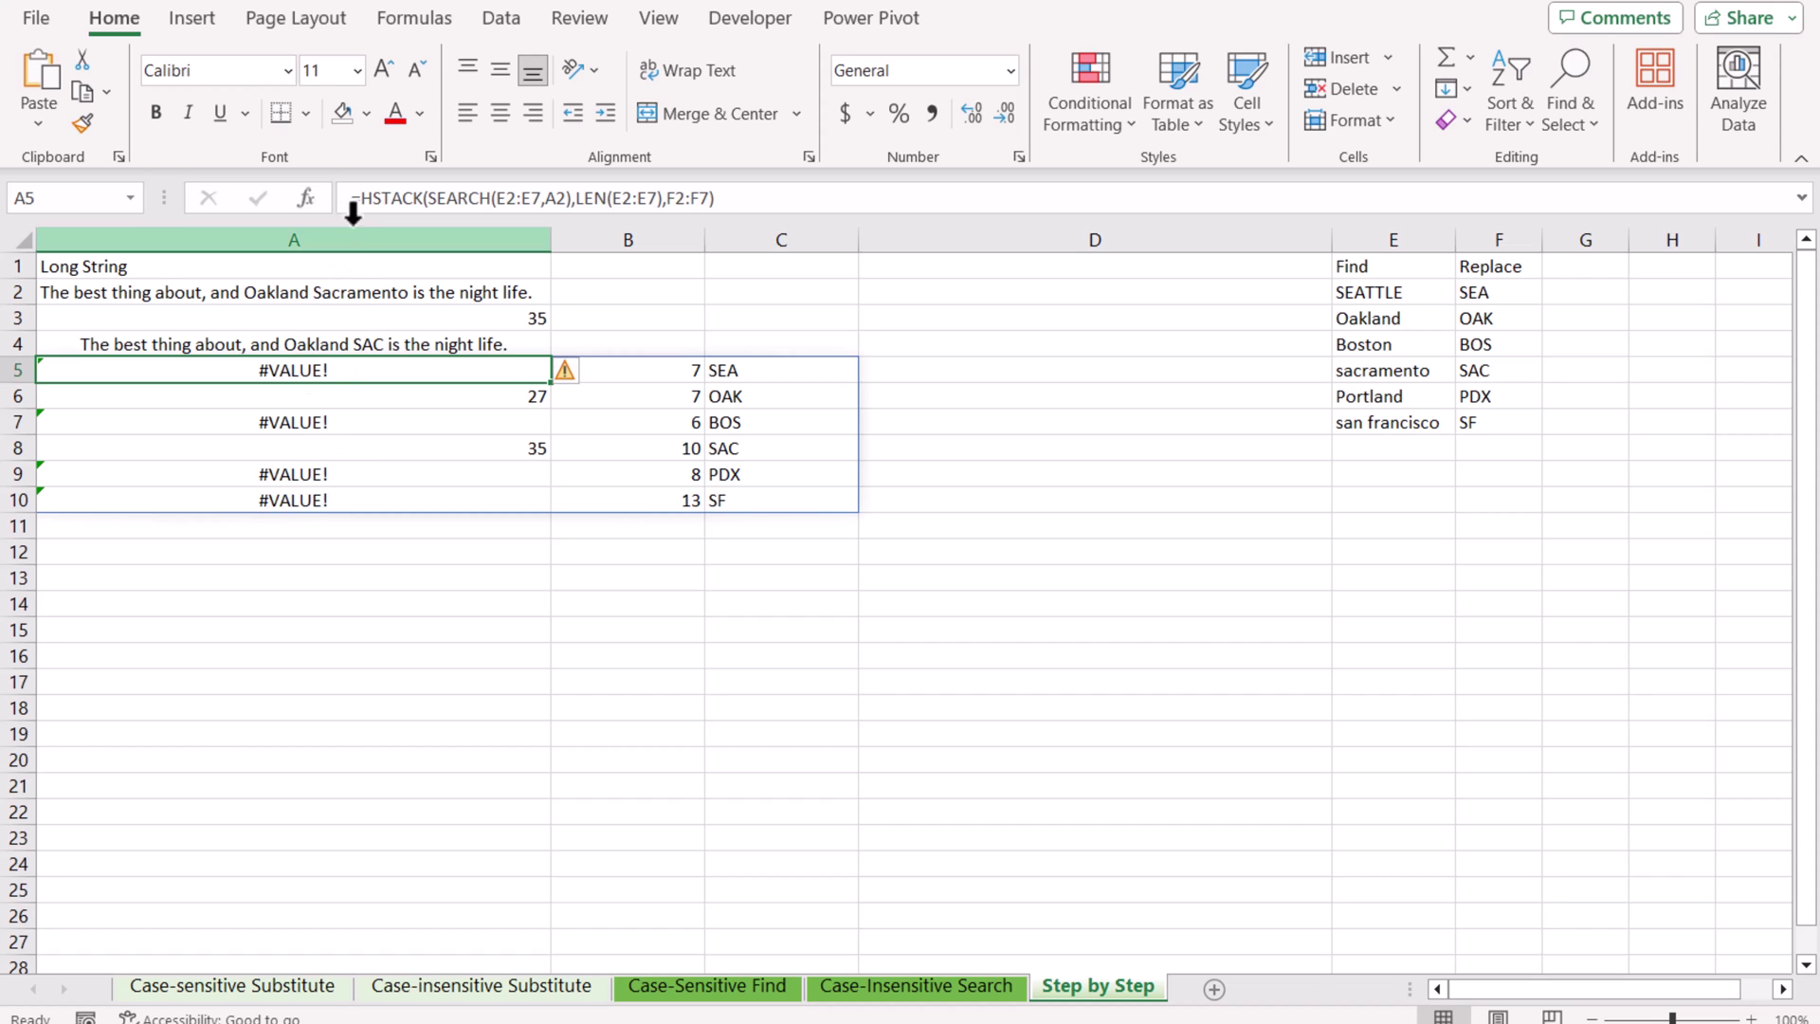
click(395, 199)
key(ctrl+a)
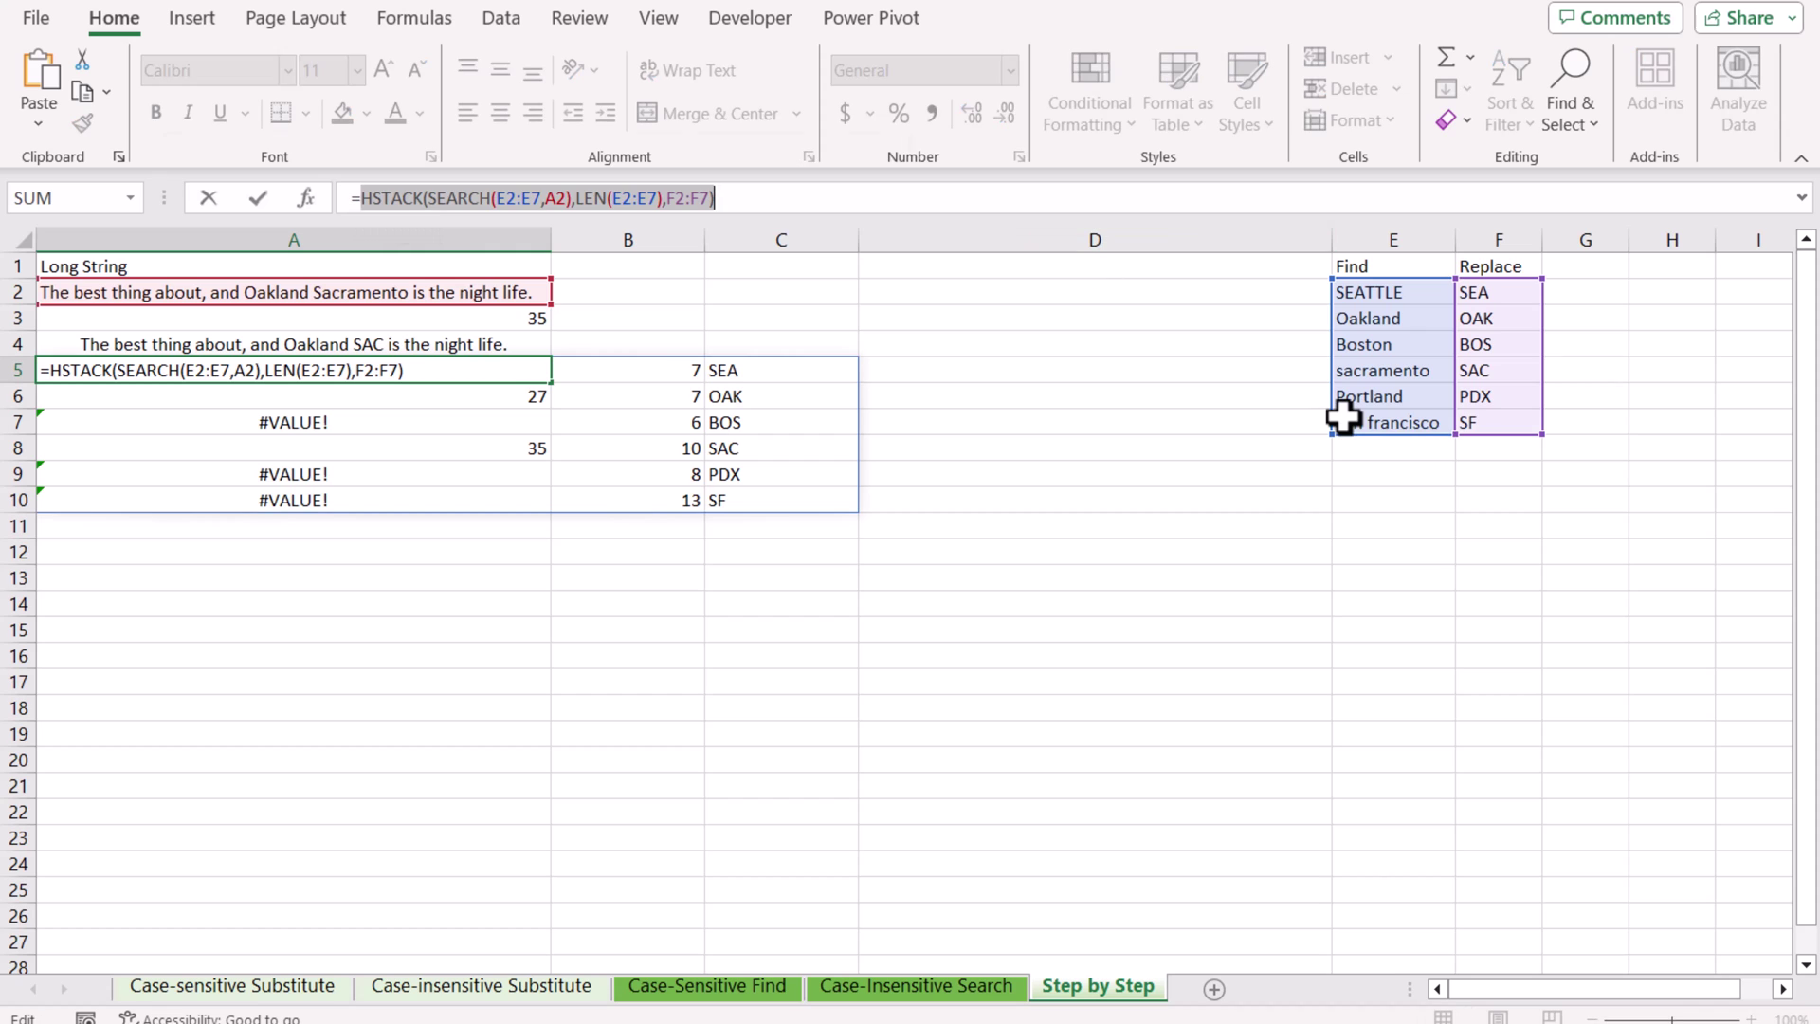
text(=filter()
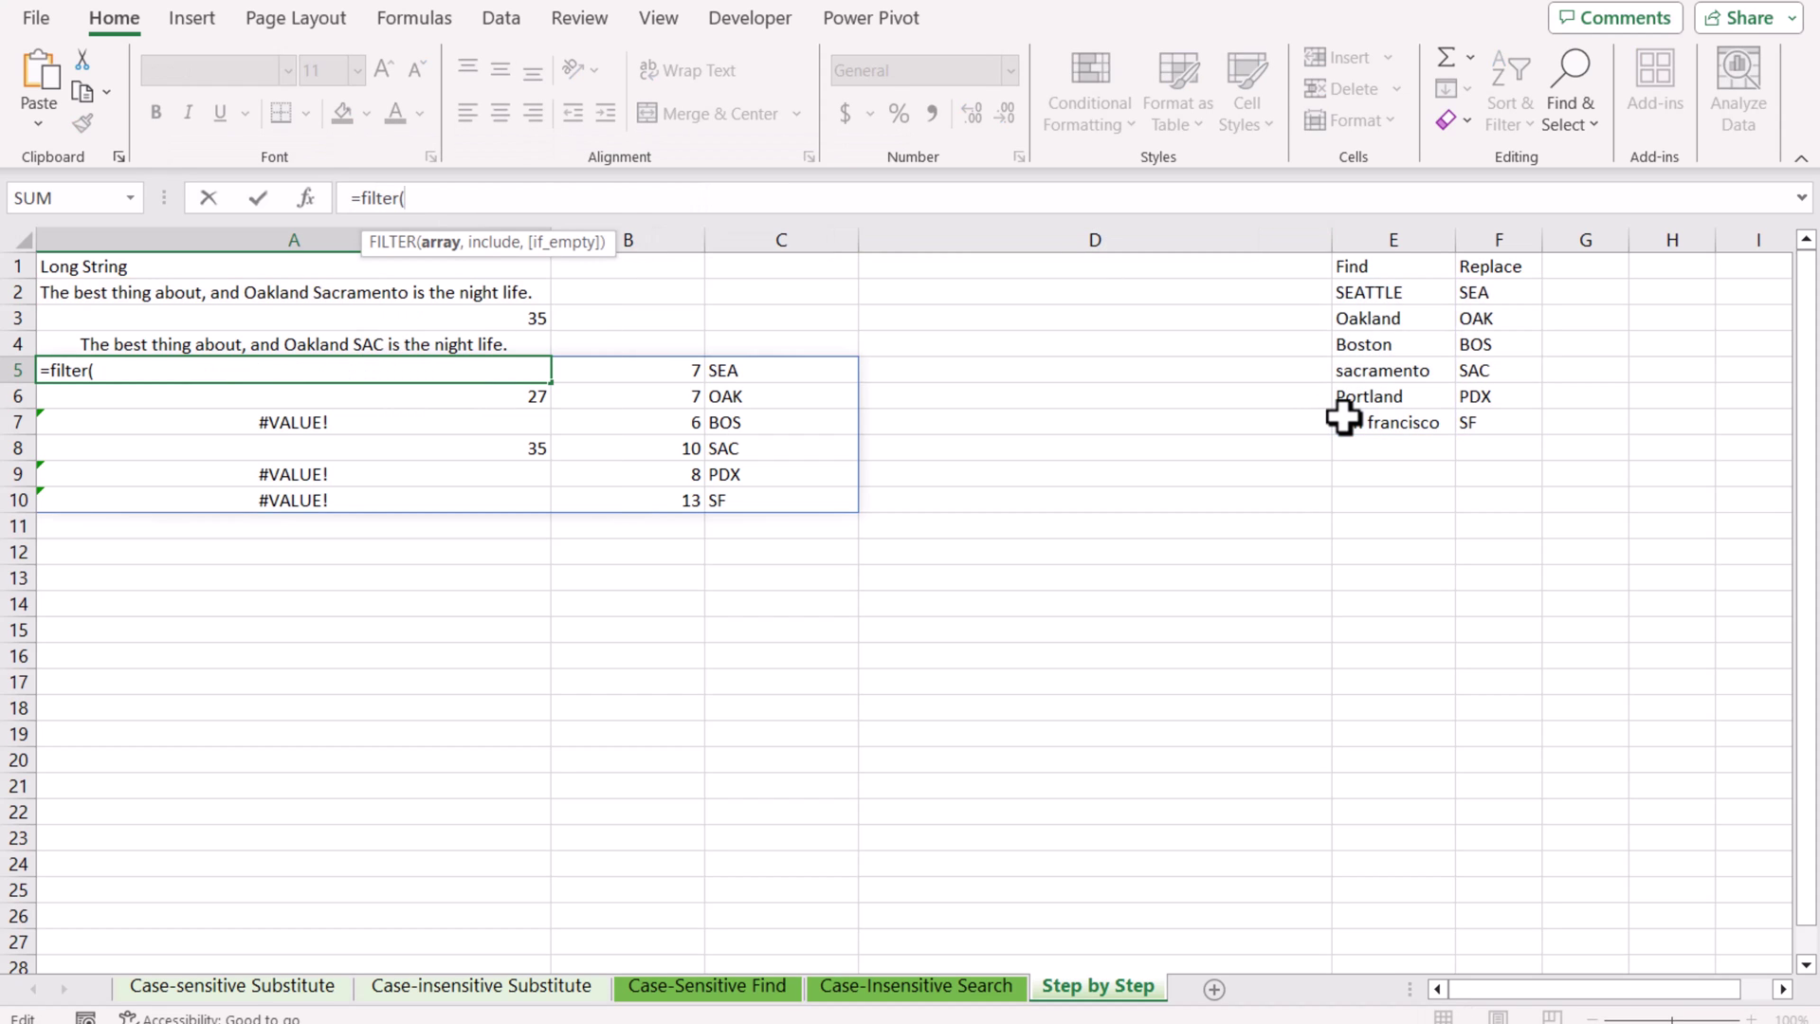
text(HSTACK(SEARCH(E2:E7,A2),LEN(E2:E7),F2:F7))
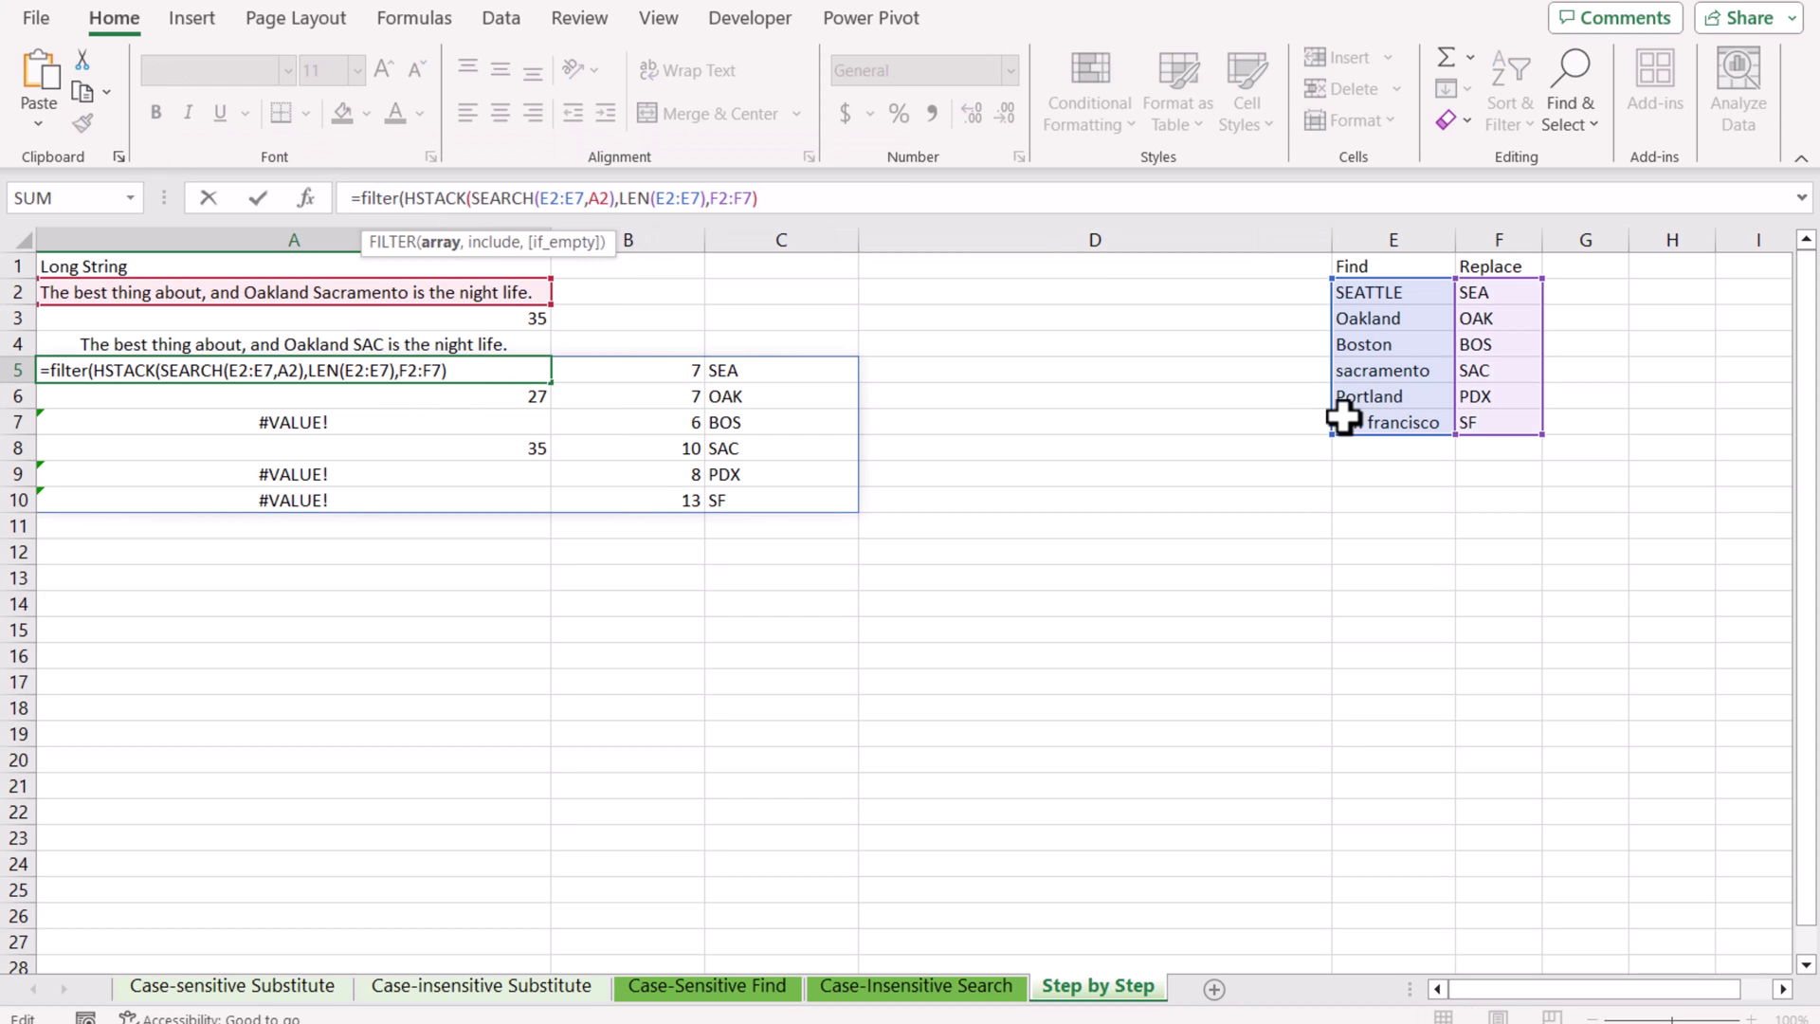
text(,)
drag(470, 205, 614, 206)
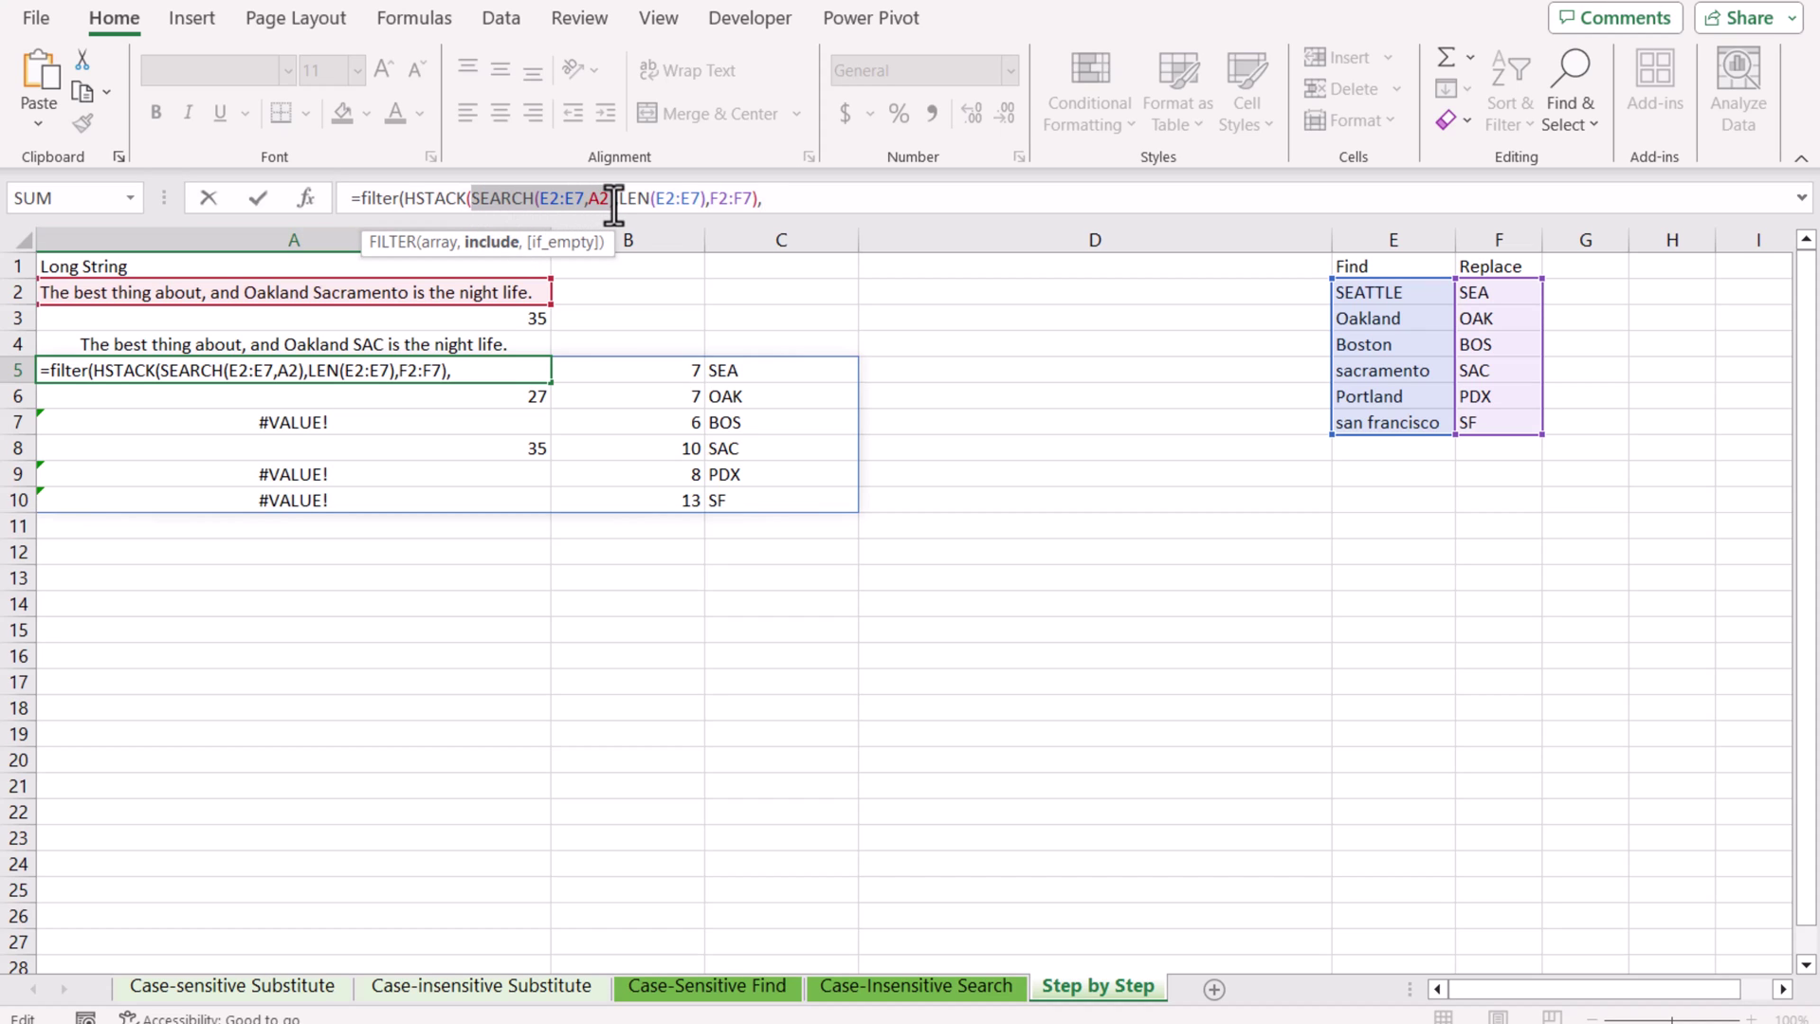
click(791, 203)
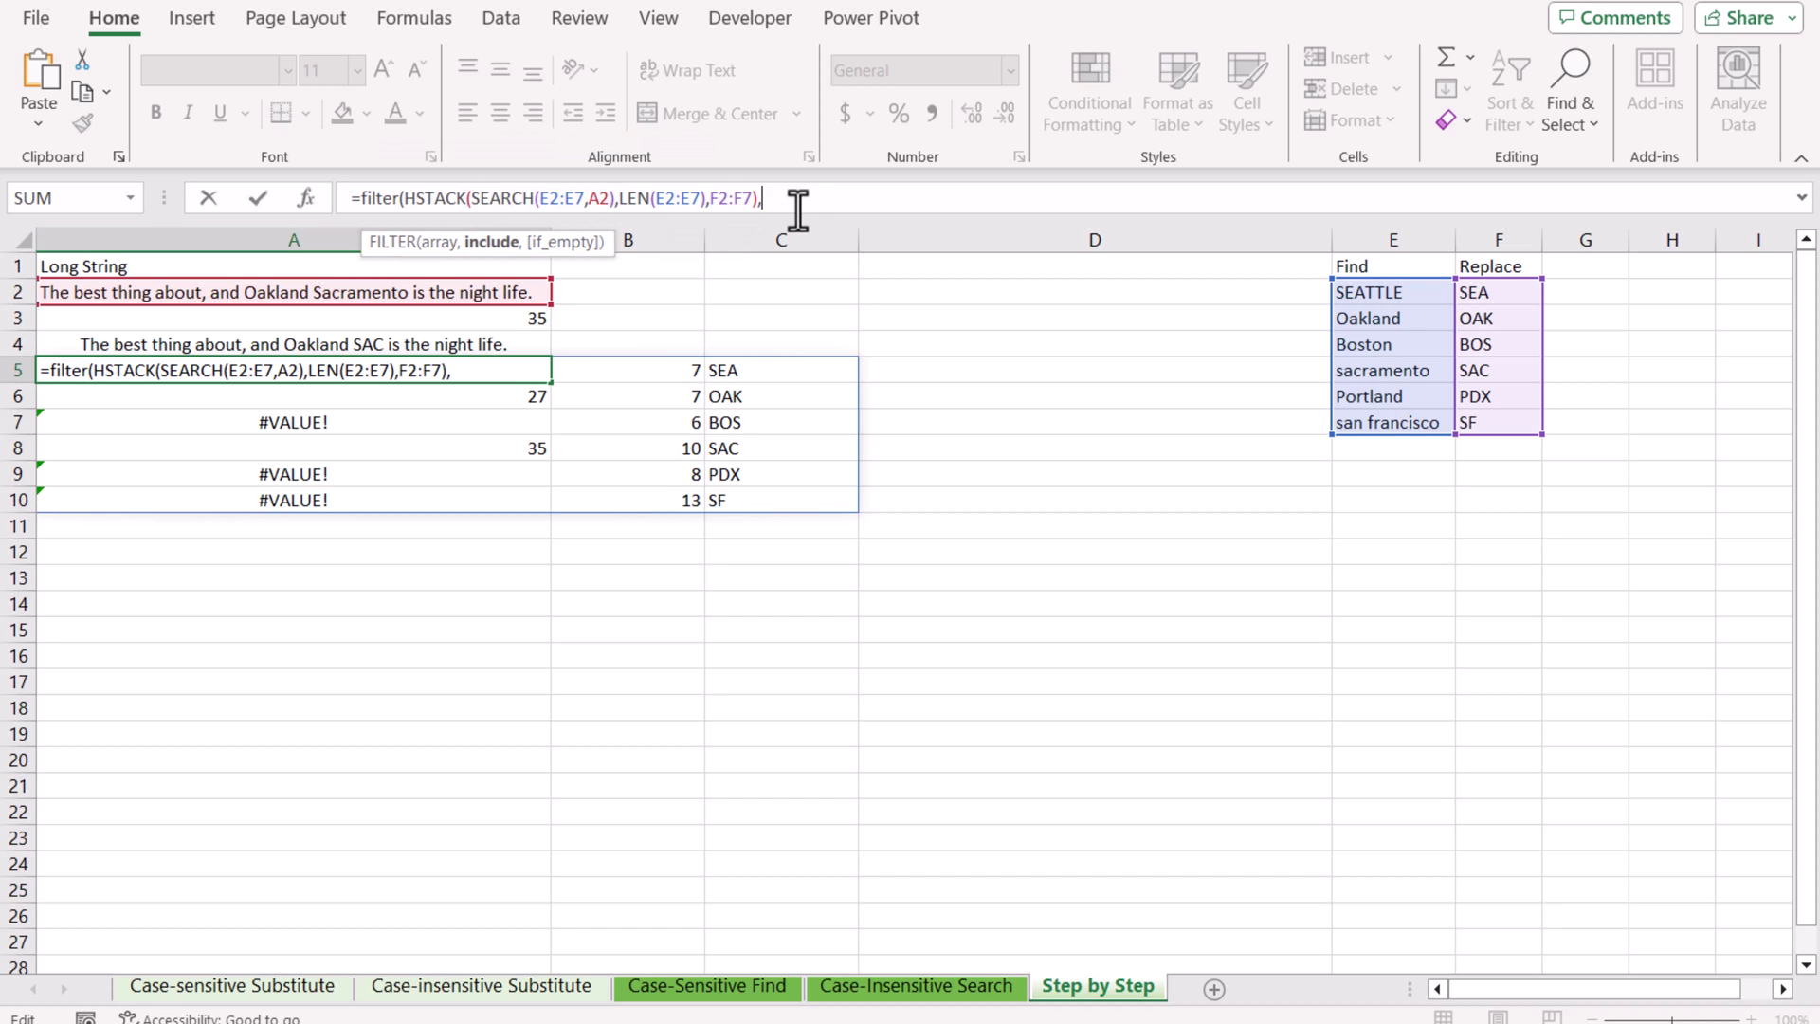
text(isnumber)
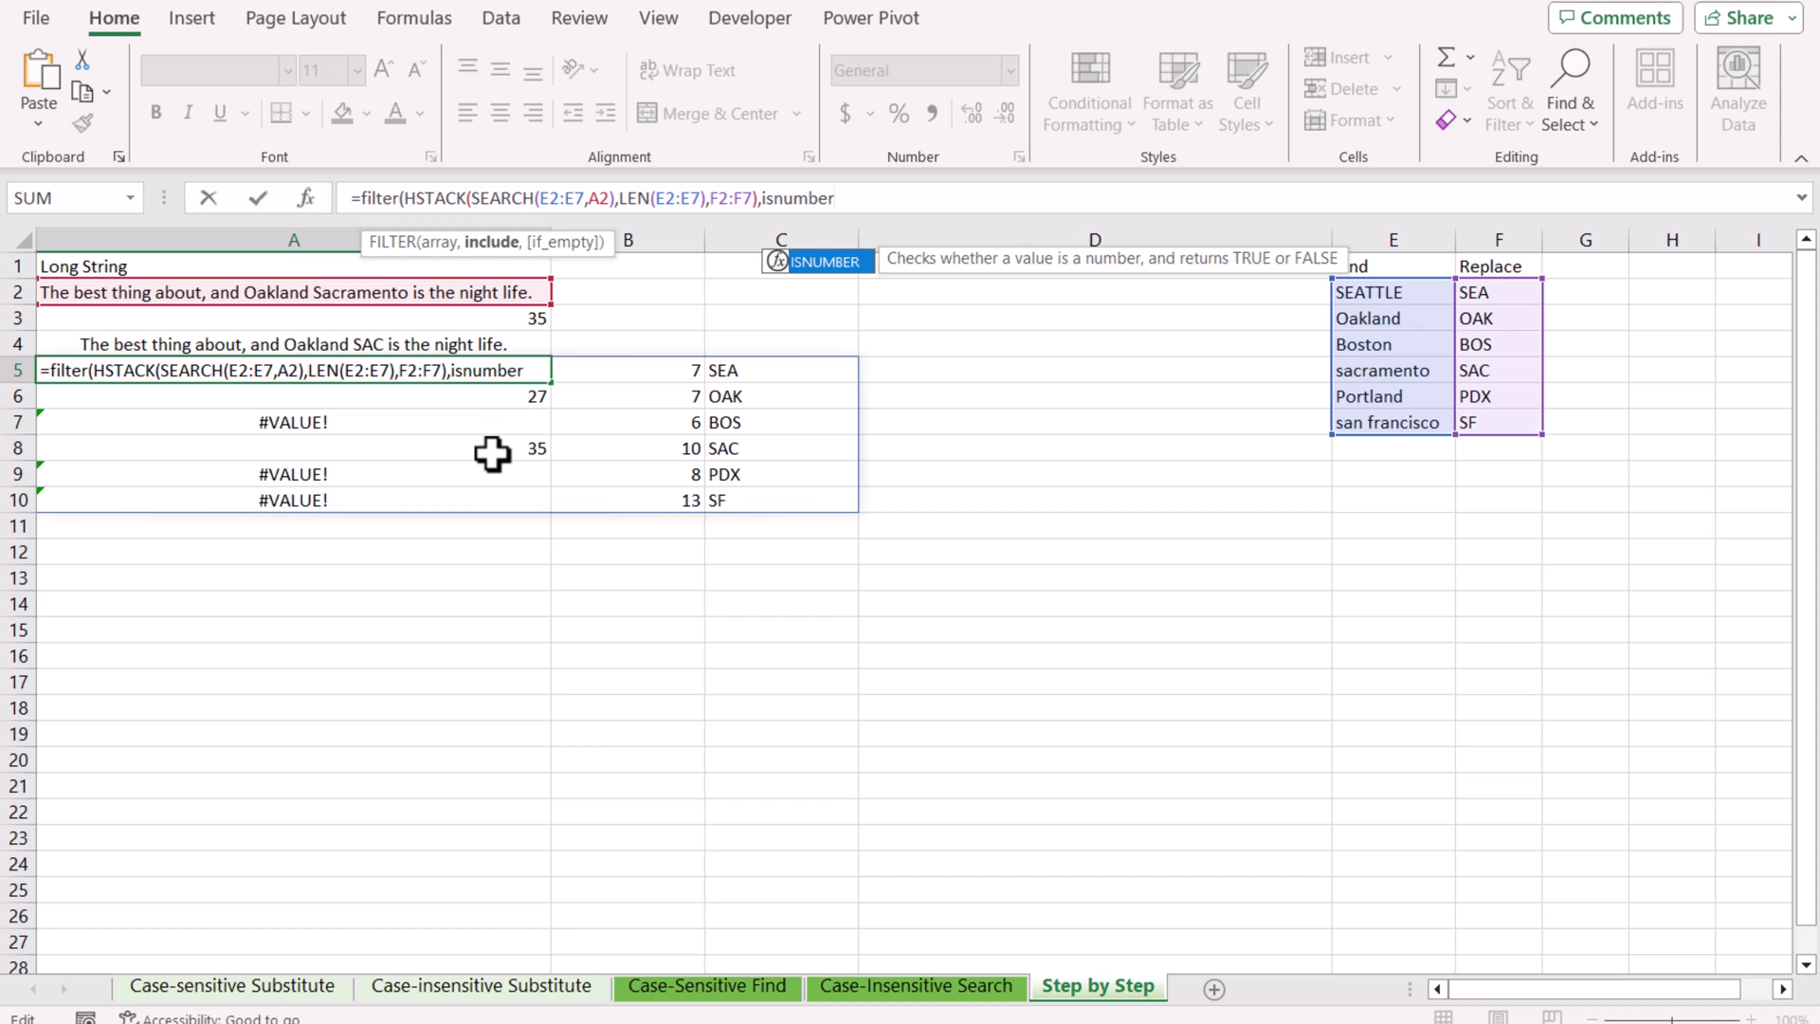
text(()
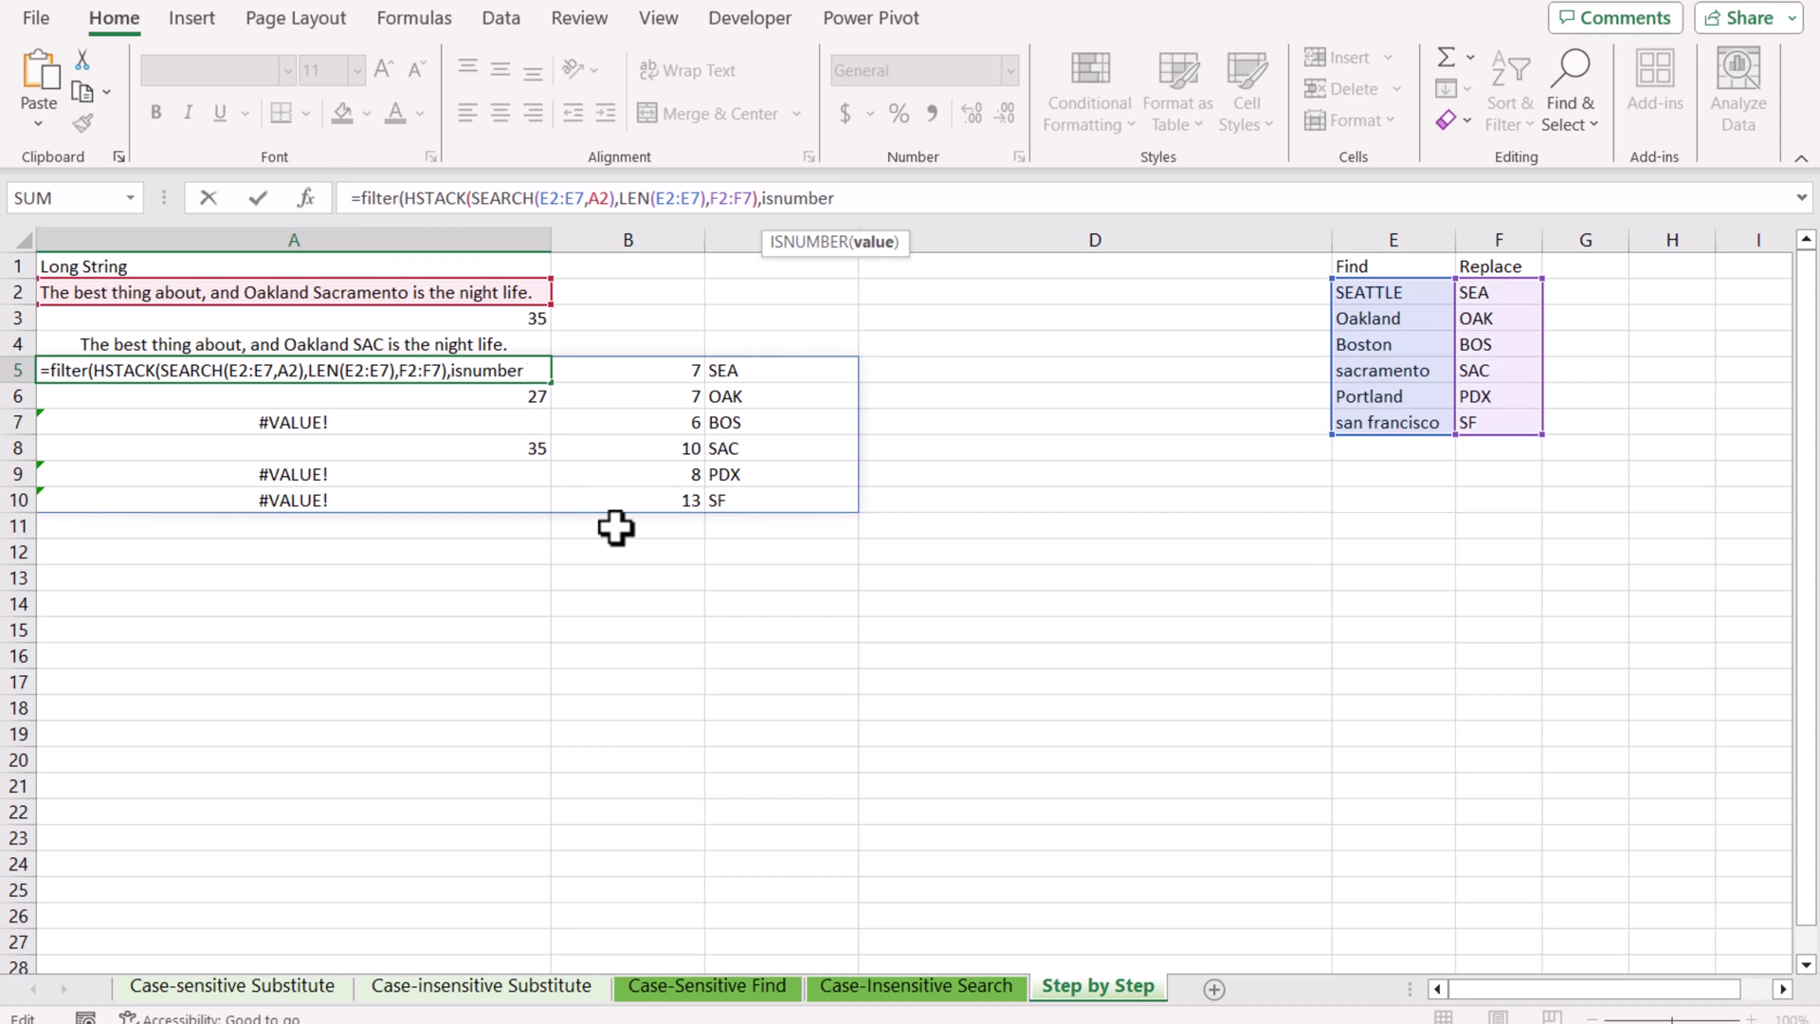
text(SEARCH(E2:E7,A2))
text())
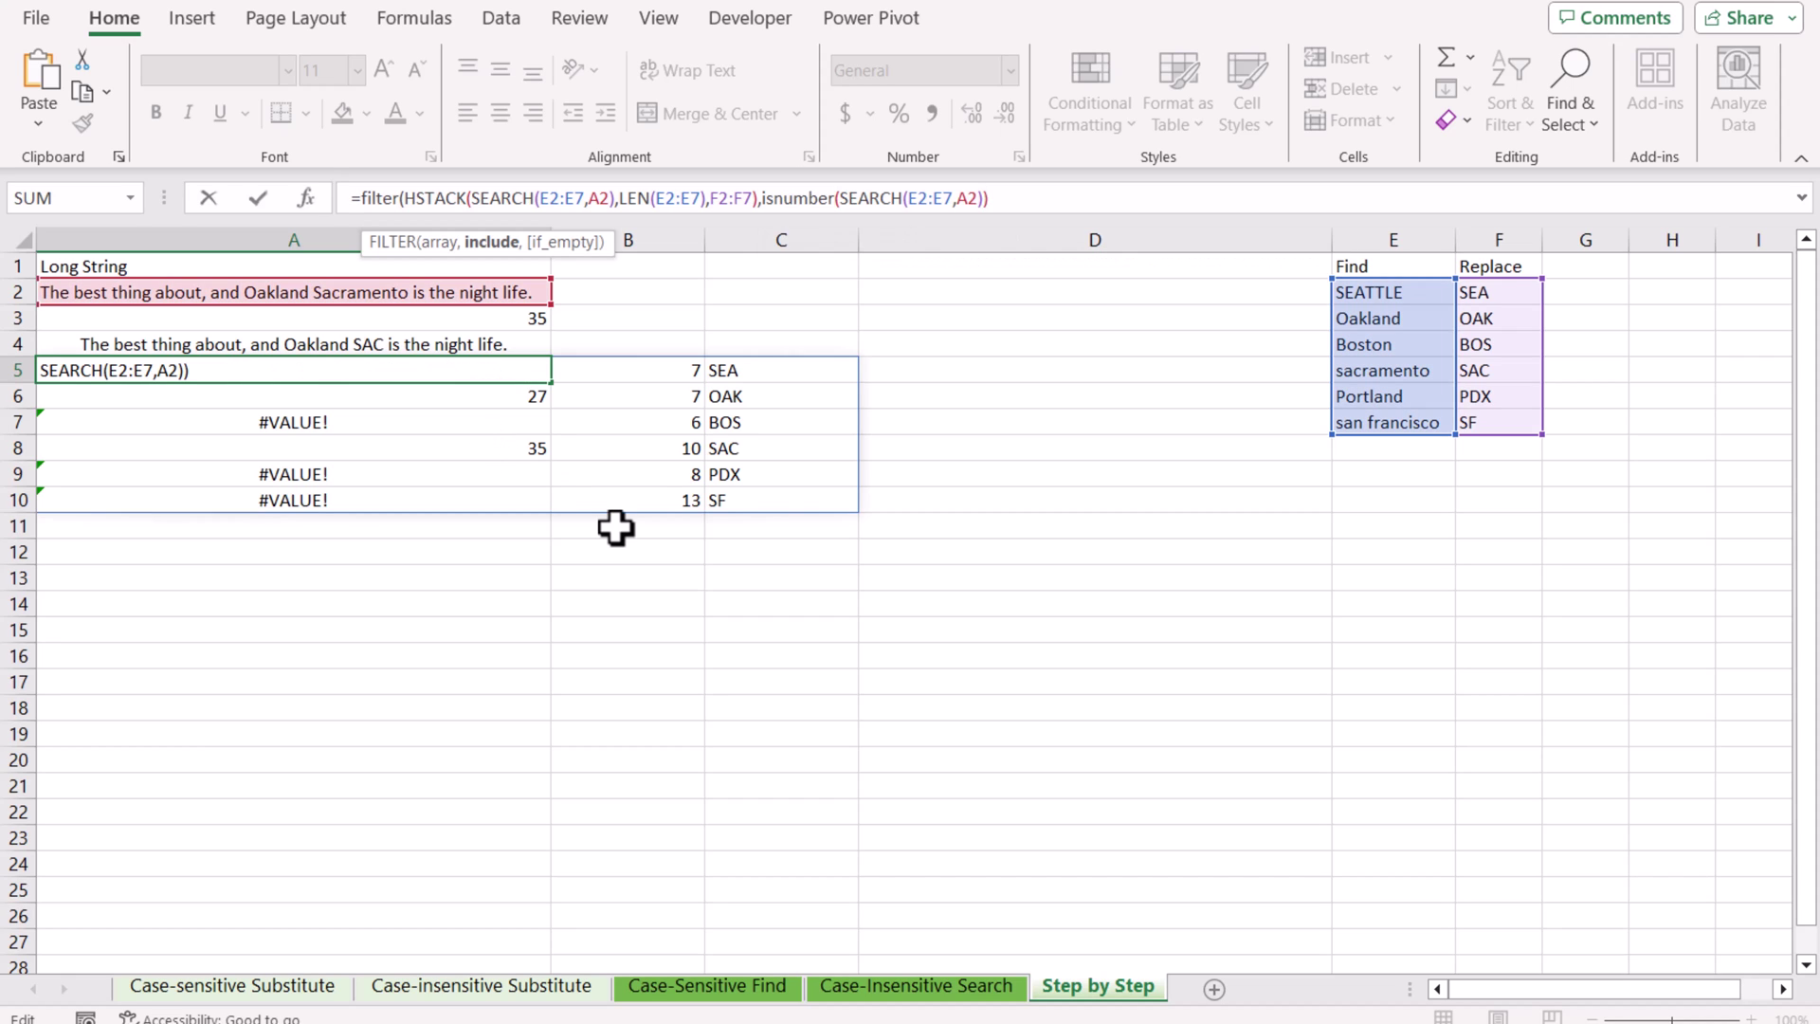
text())
key(Return)
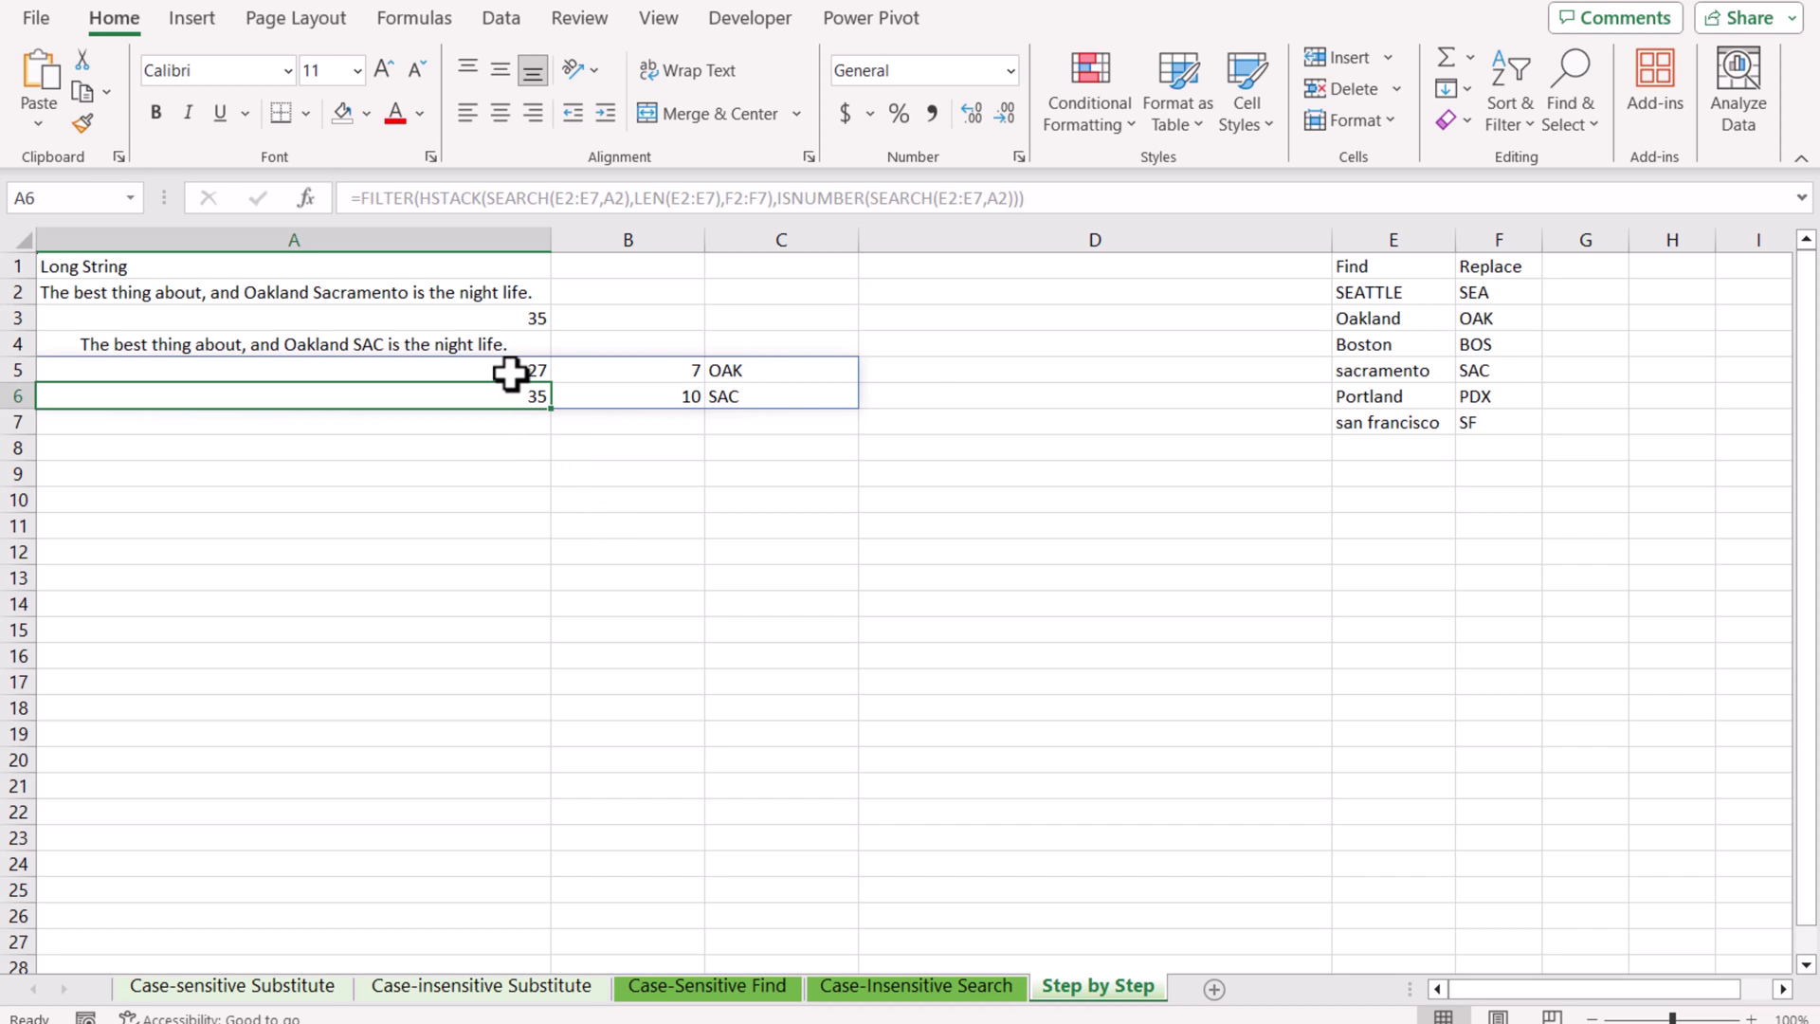
- In D5, begin a REDUCE formula with A2 as the initial value and A5:A6 as the array
click(948, 378)
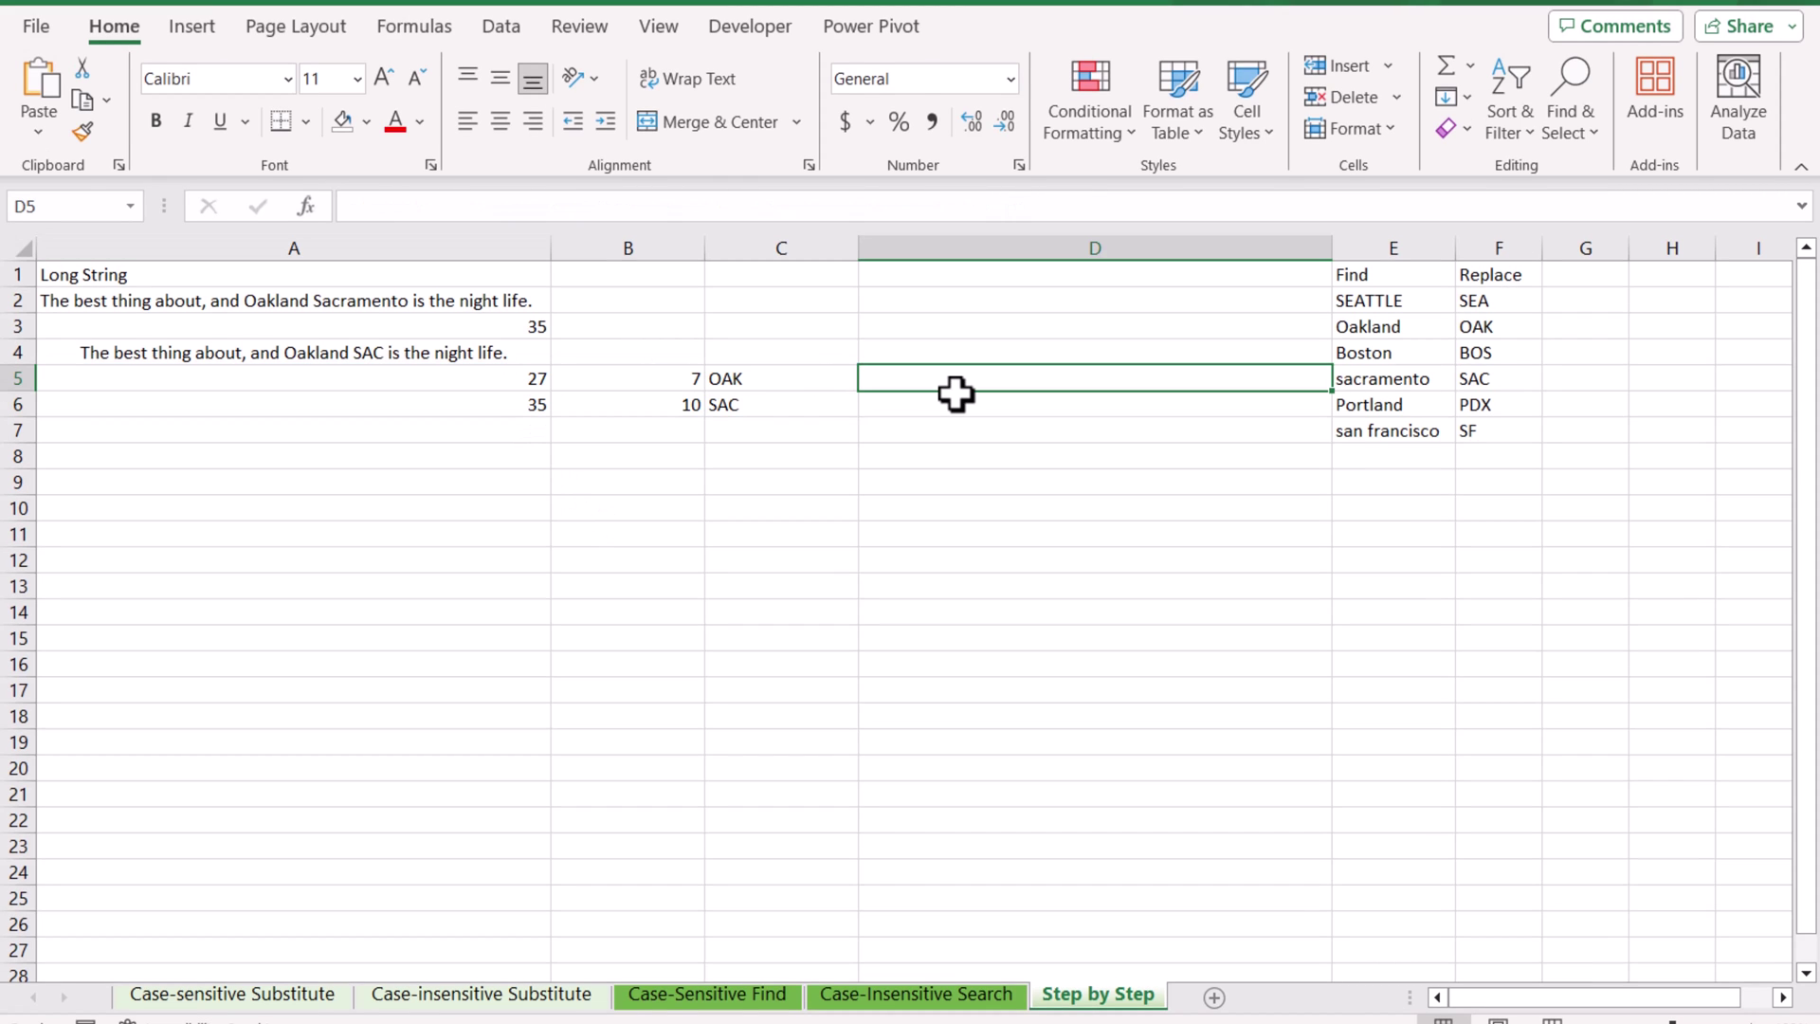
text(=re)
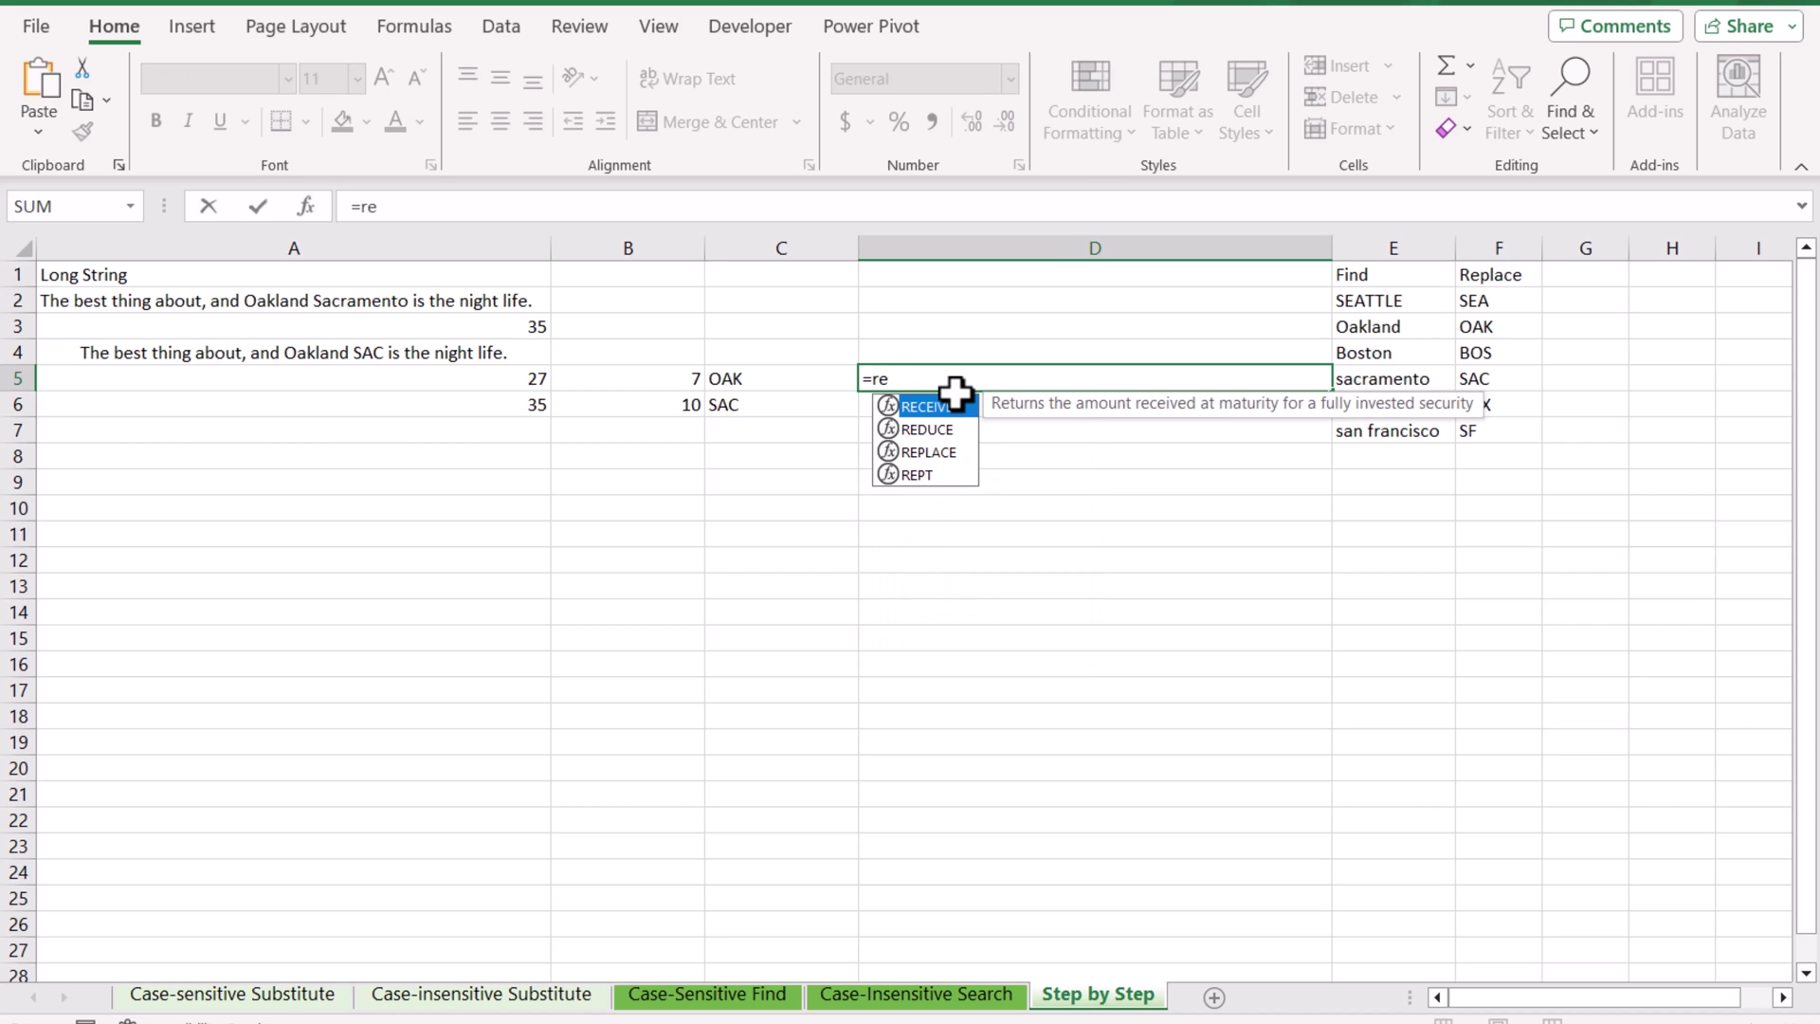
text(duce)
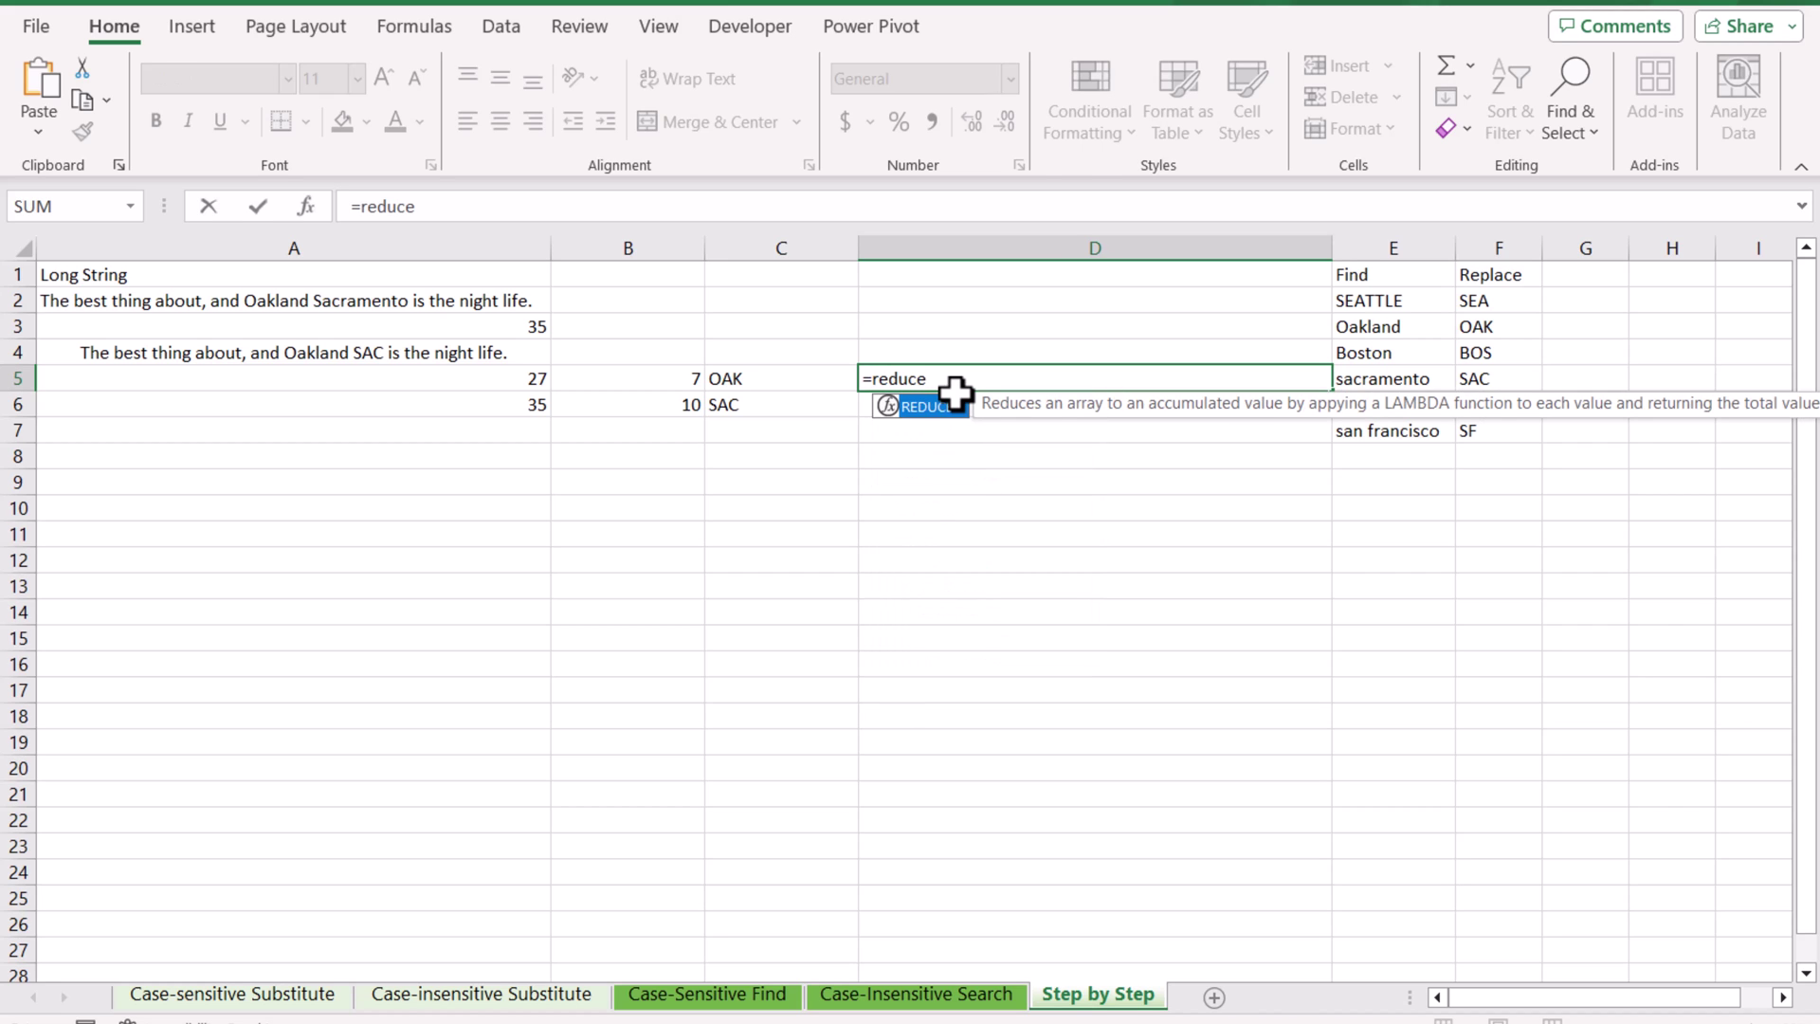
text(()
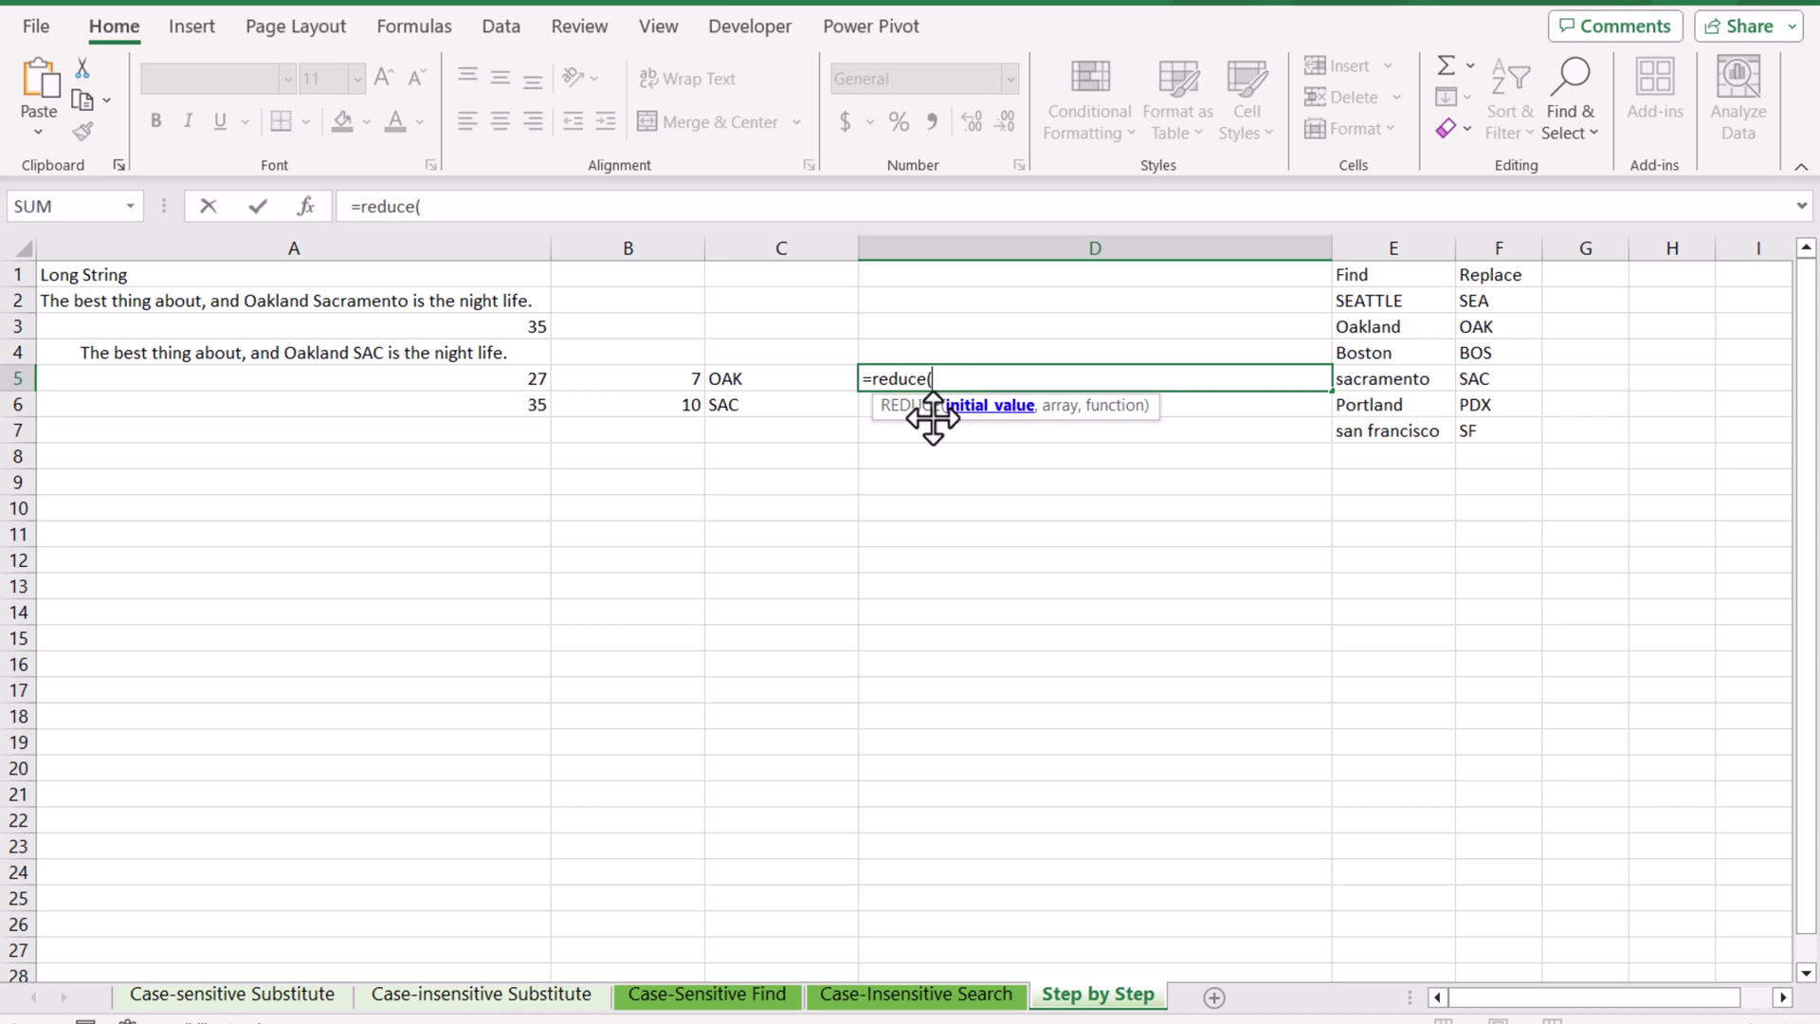
click(221, 307)
text(,)
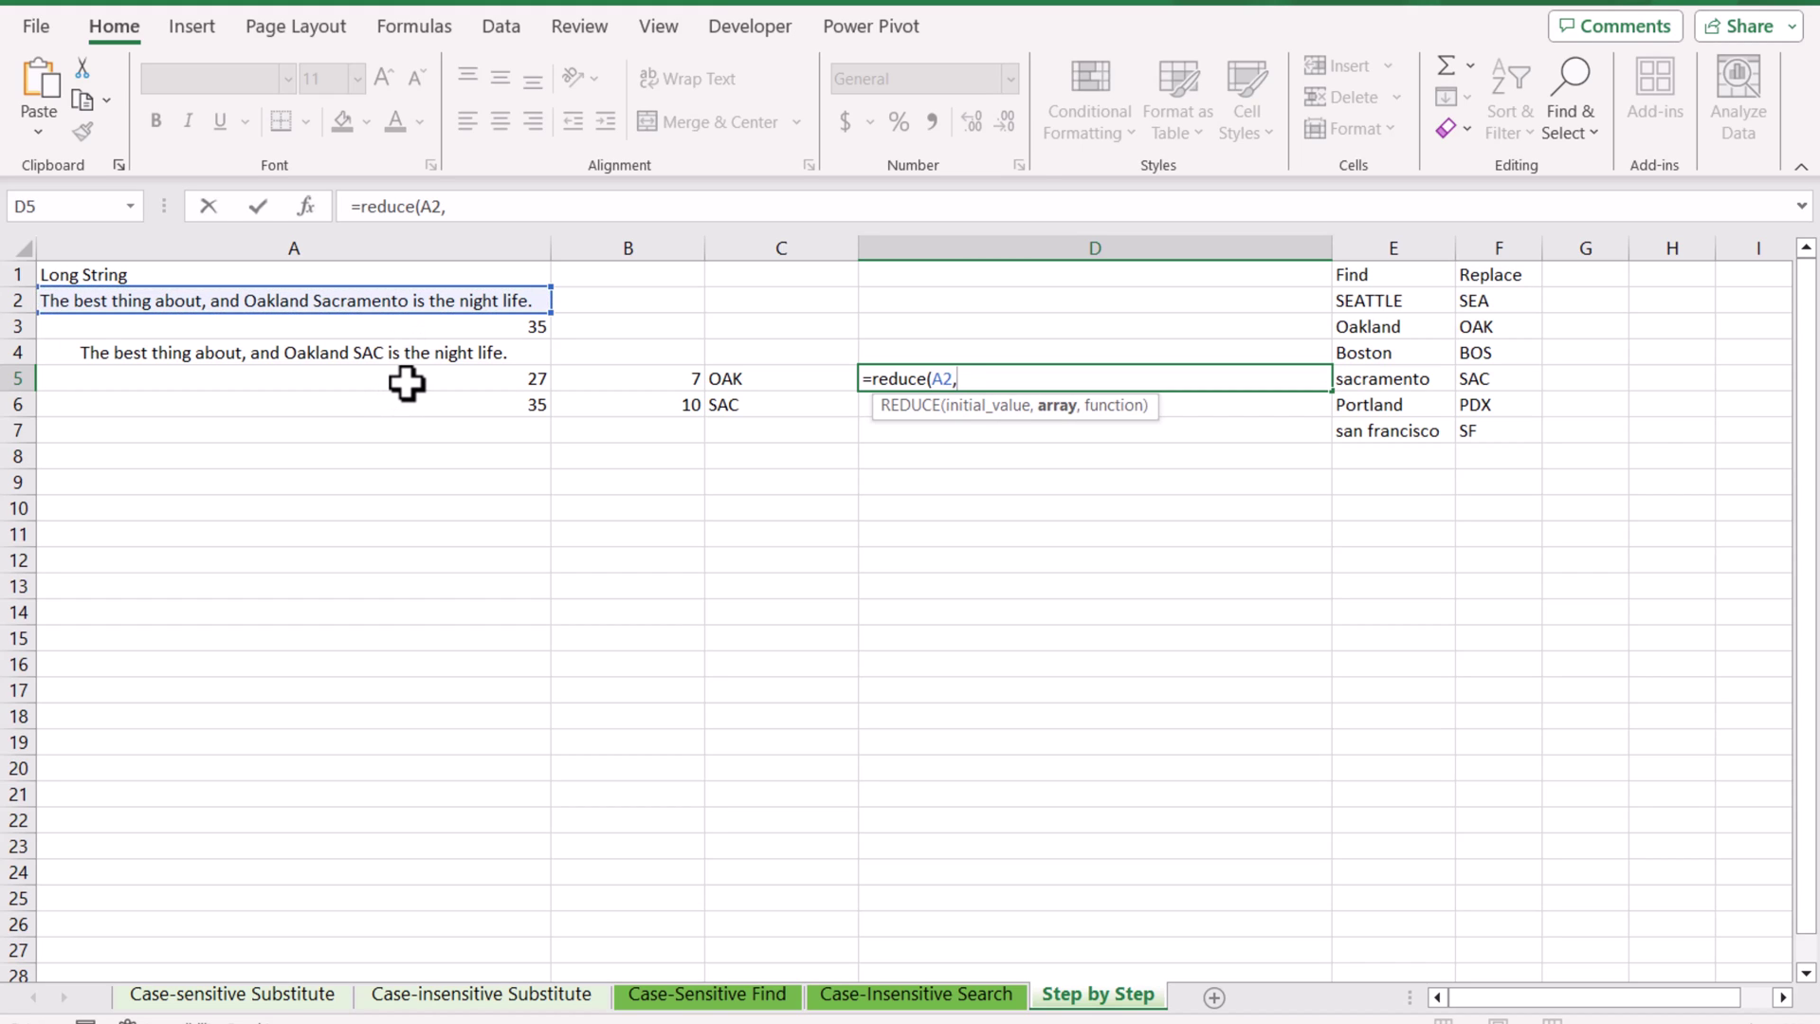
drag(370, 390, 372, 411)
text(,)
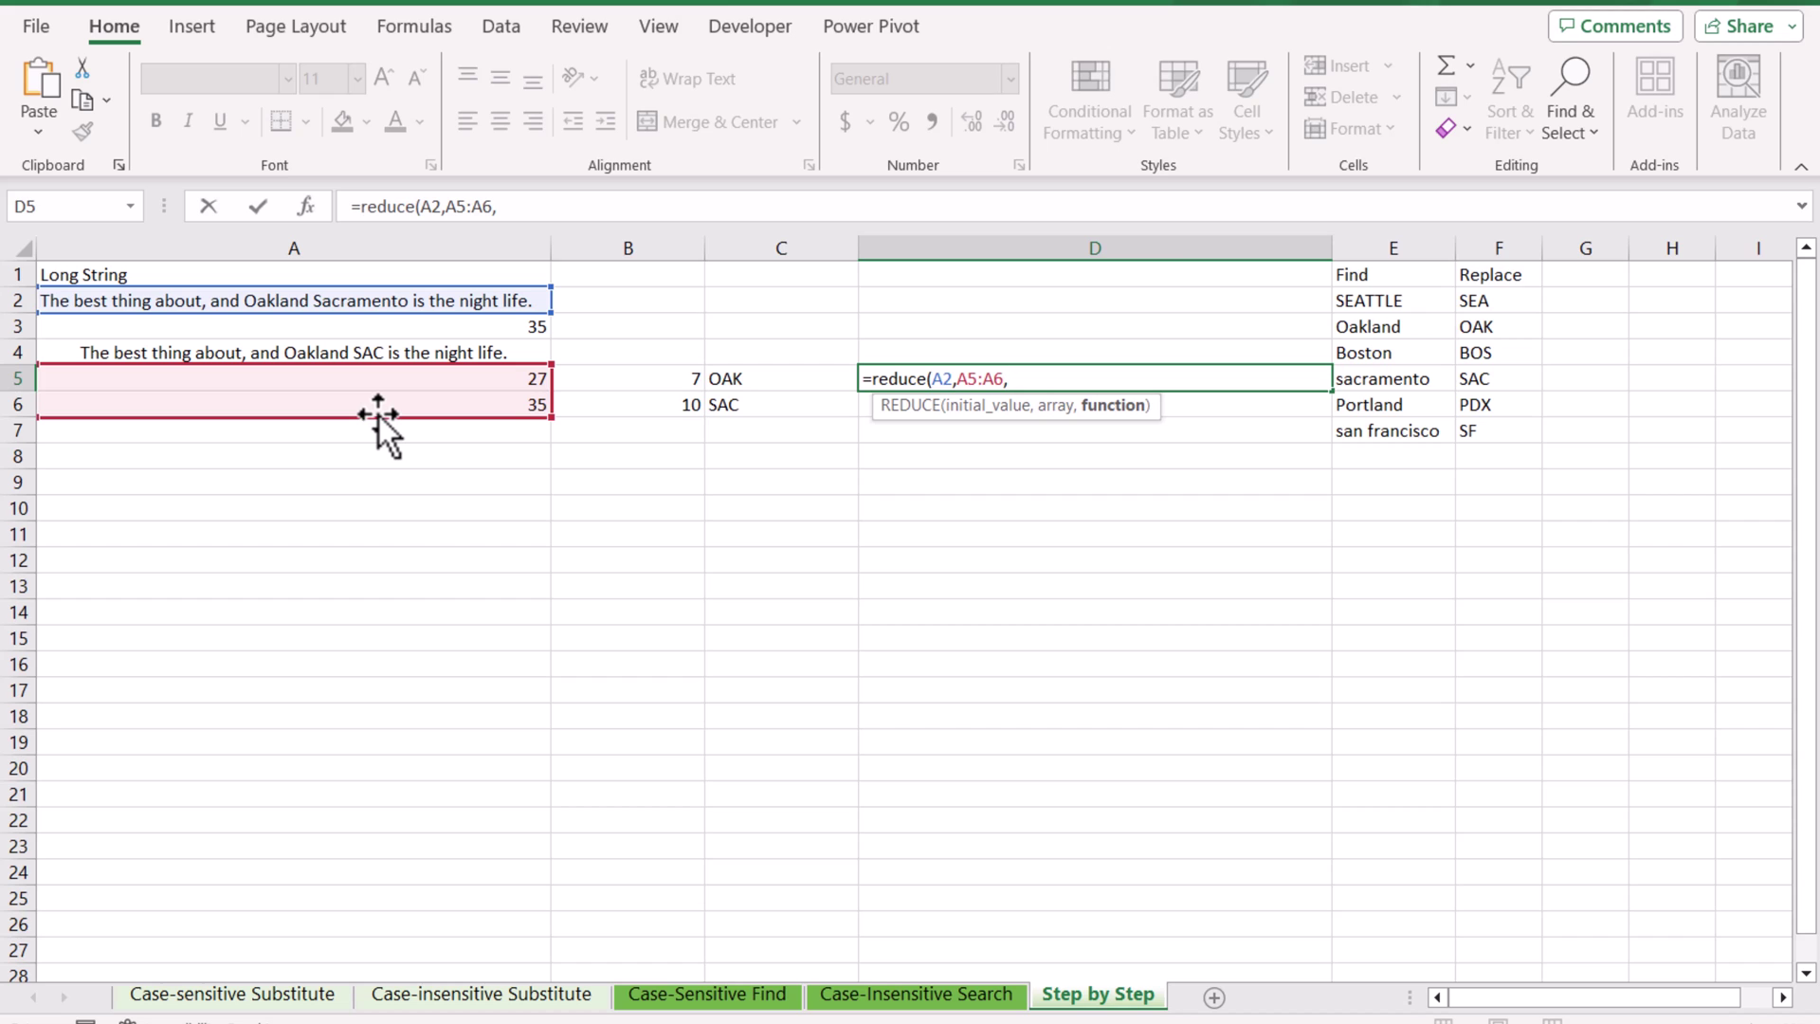
- Add LAMBDA(a,b,REPLACE(a,b, as the REDUCE function, using a as the old text and b as the start position
text(lambda(a,b)
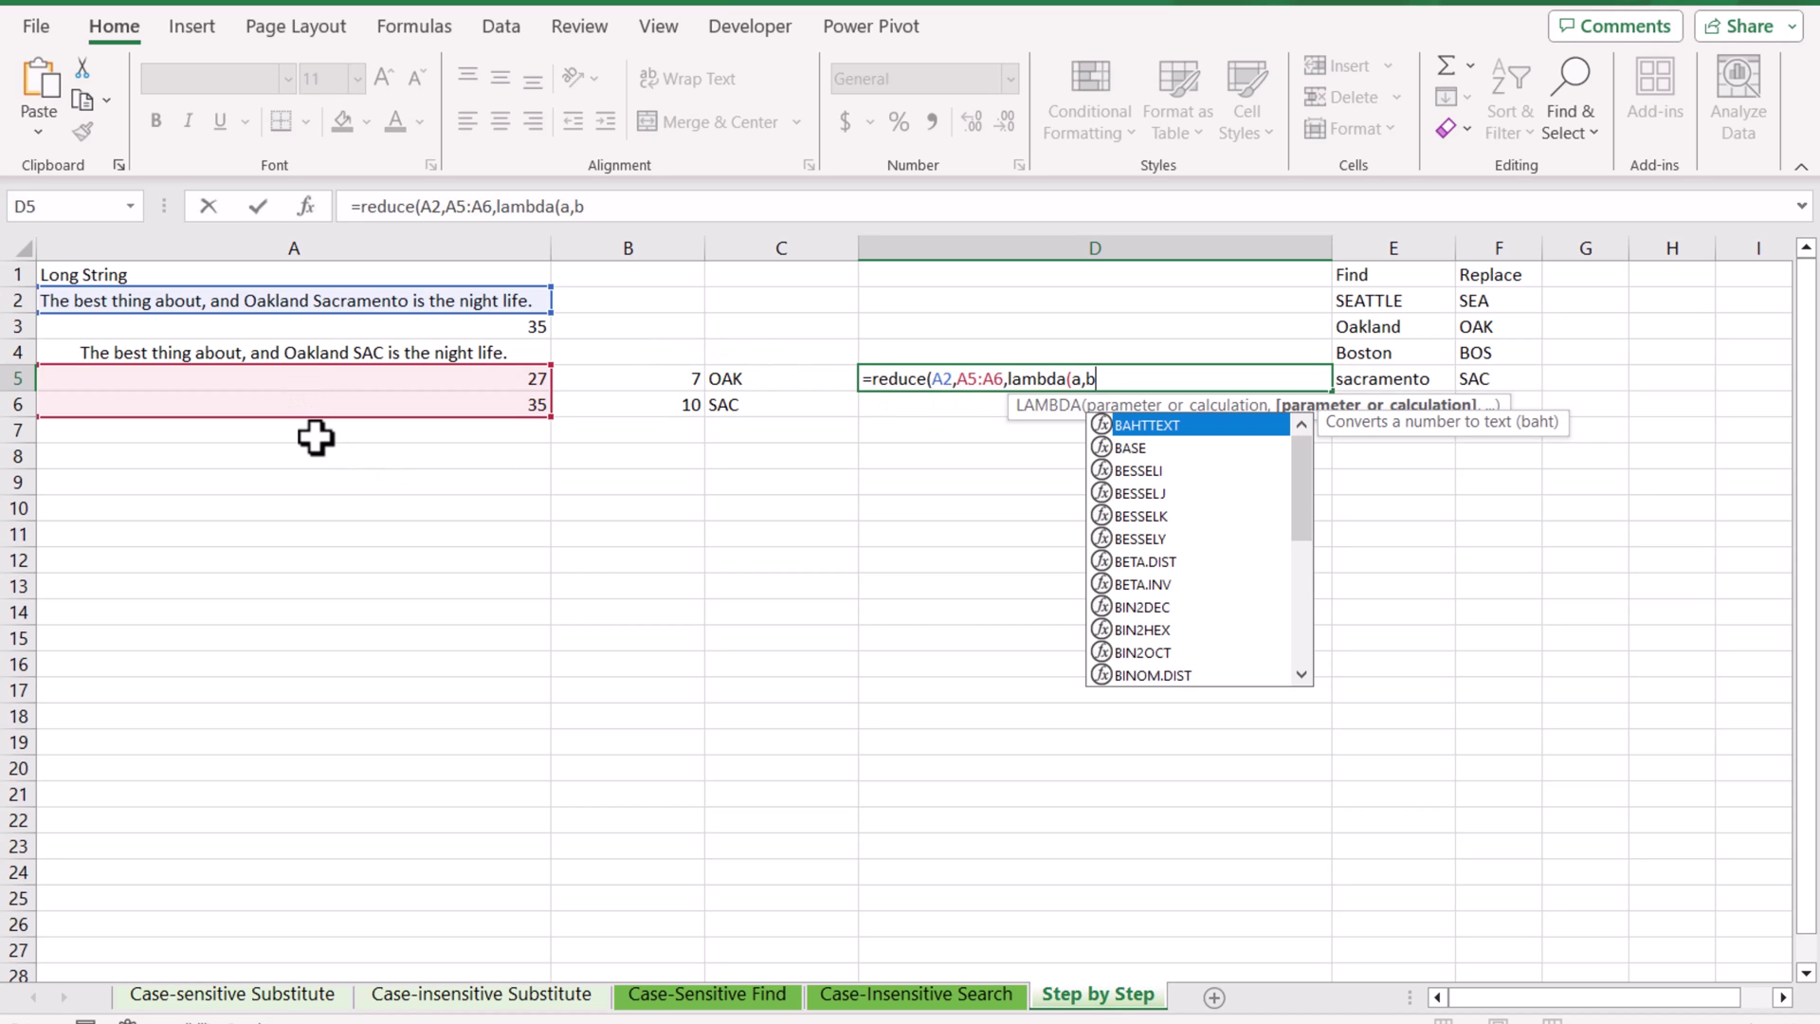
text(,)
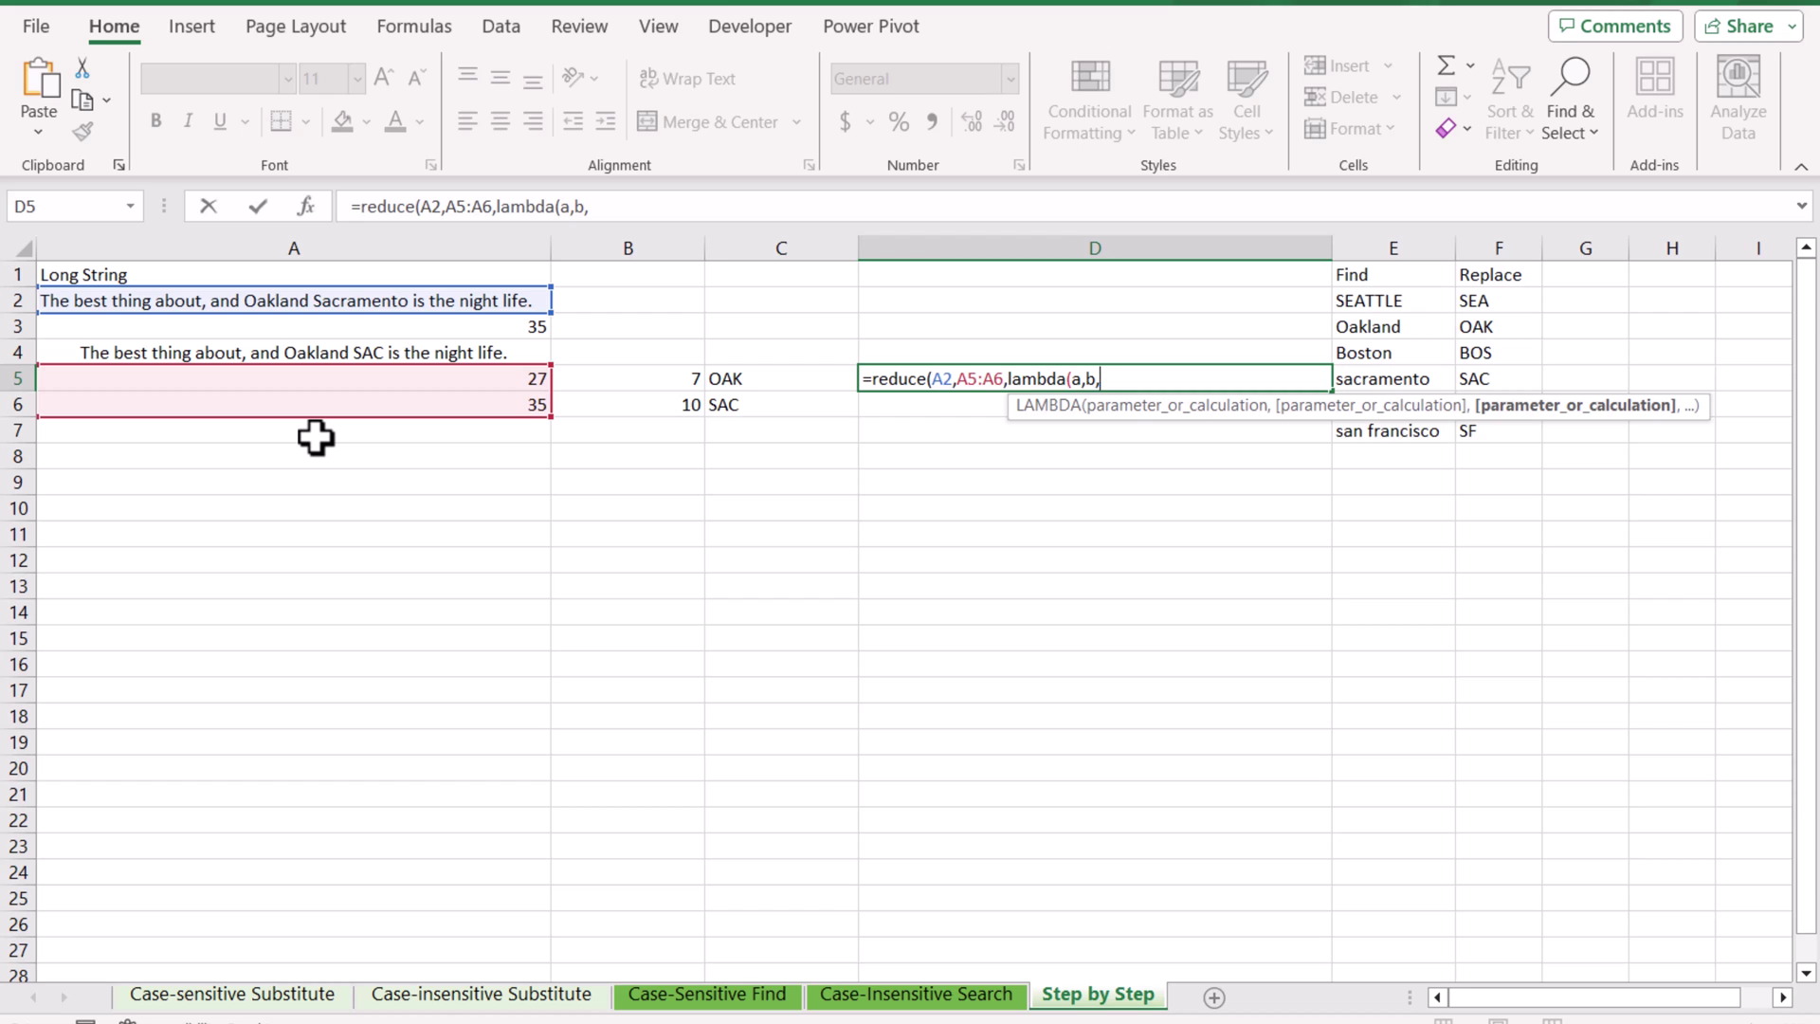
text(replace()
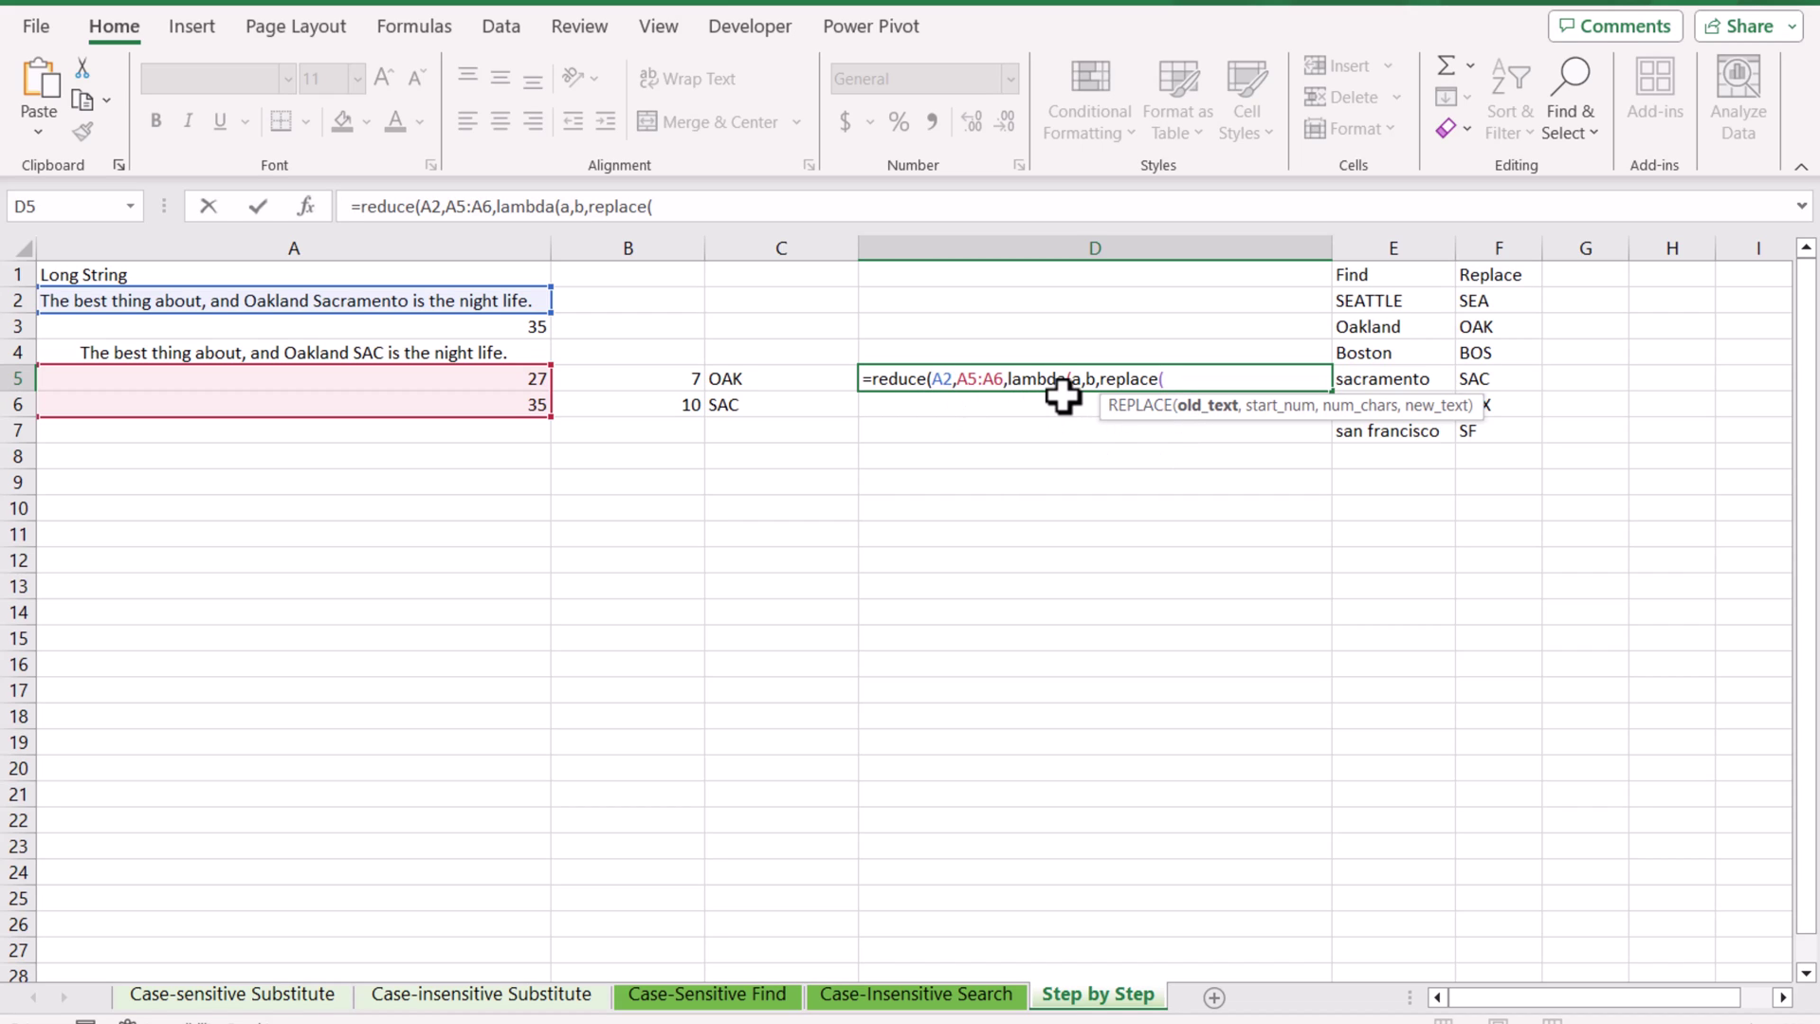
text(a,)
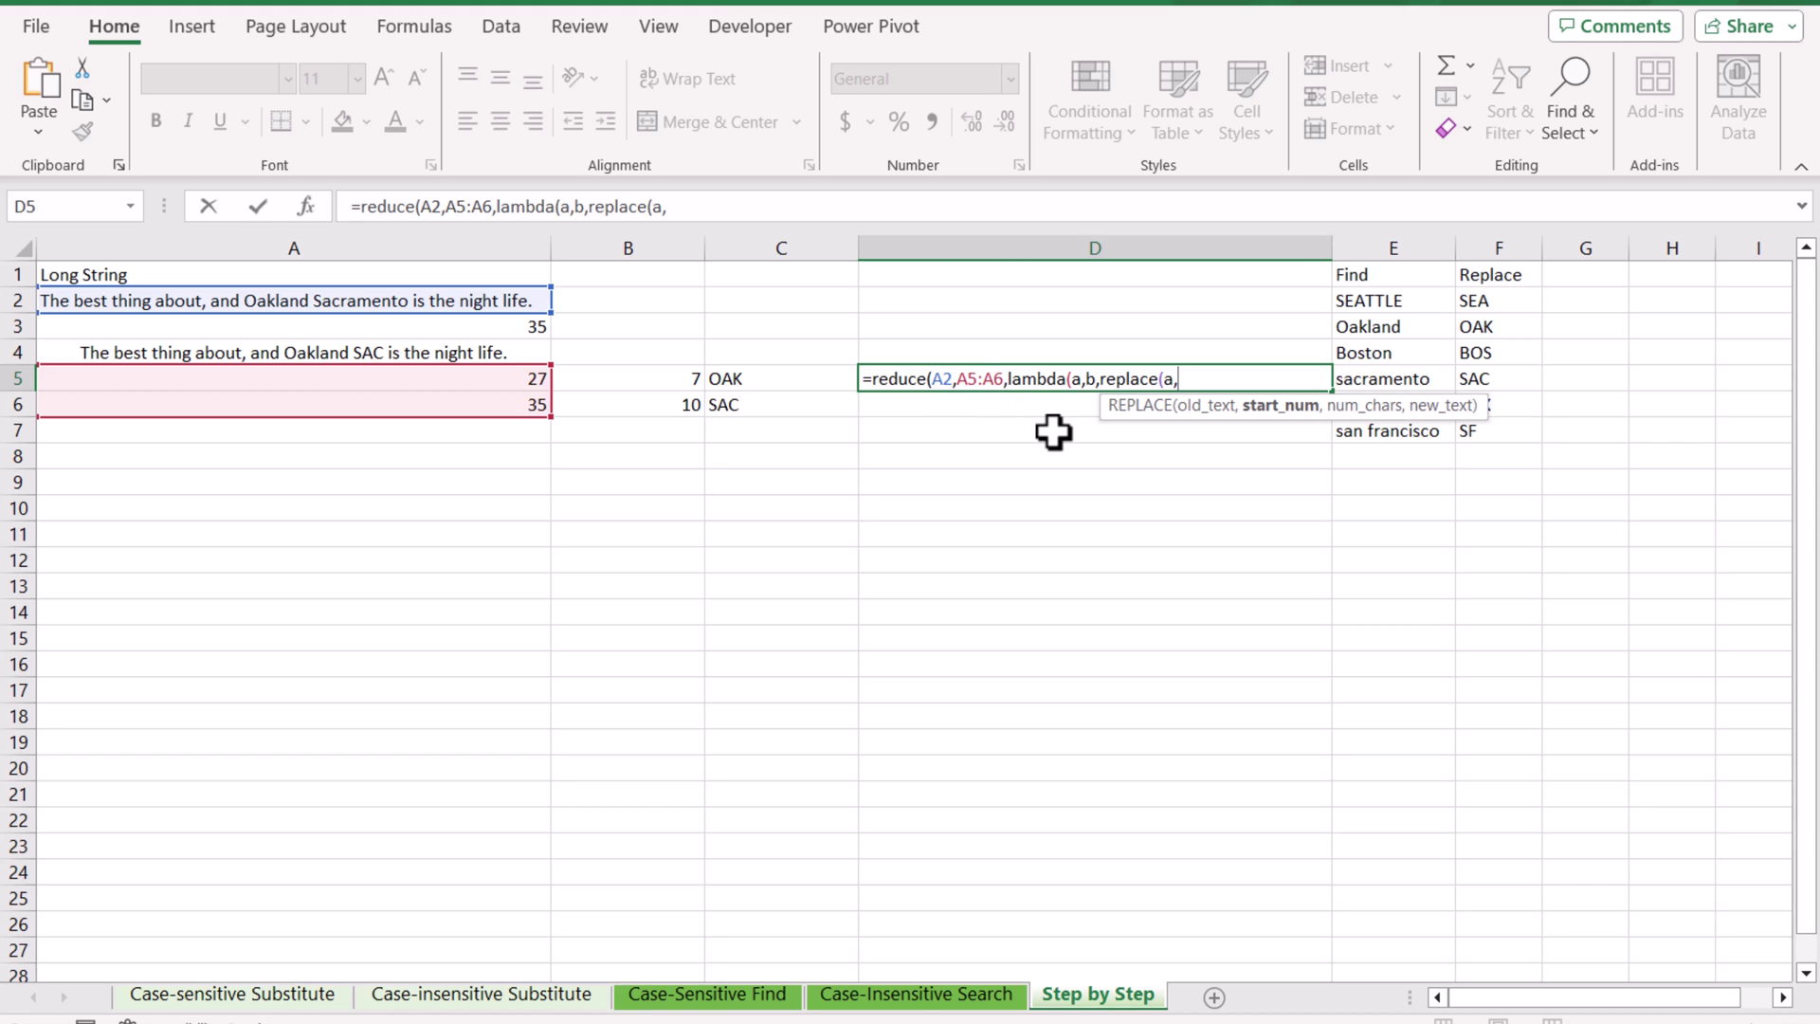
text(b,)
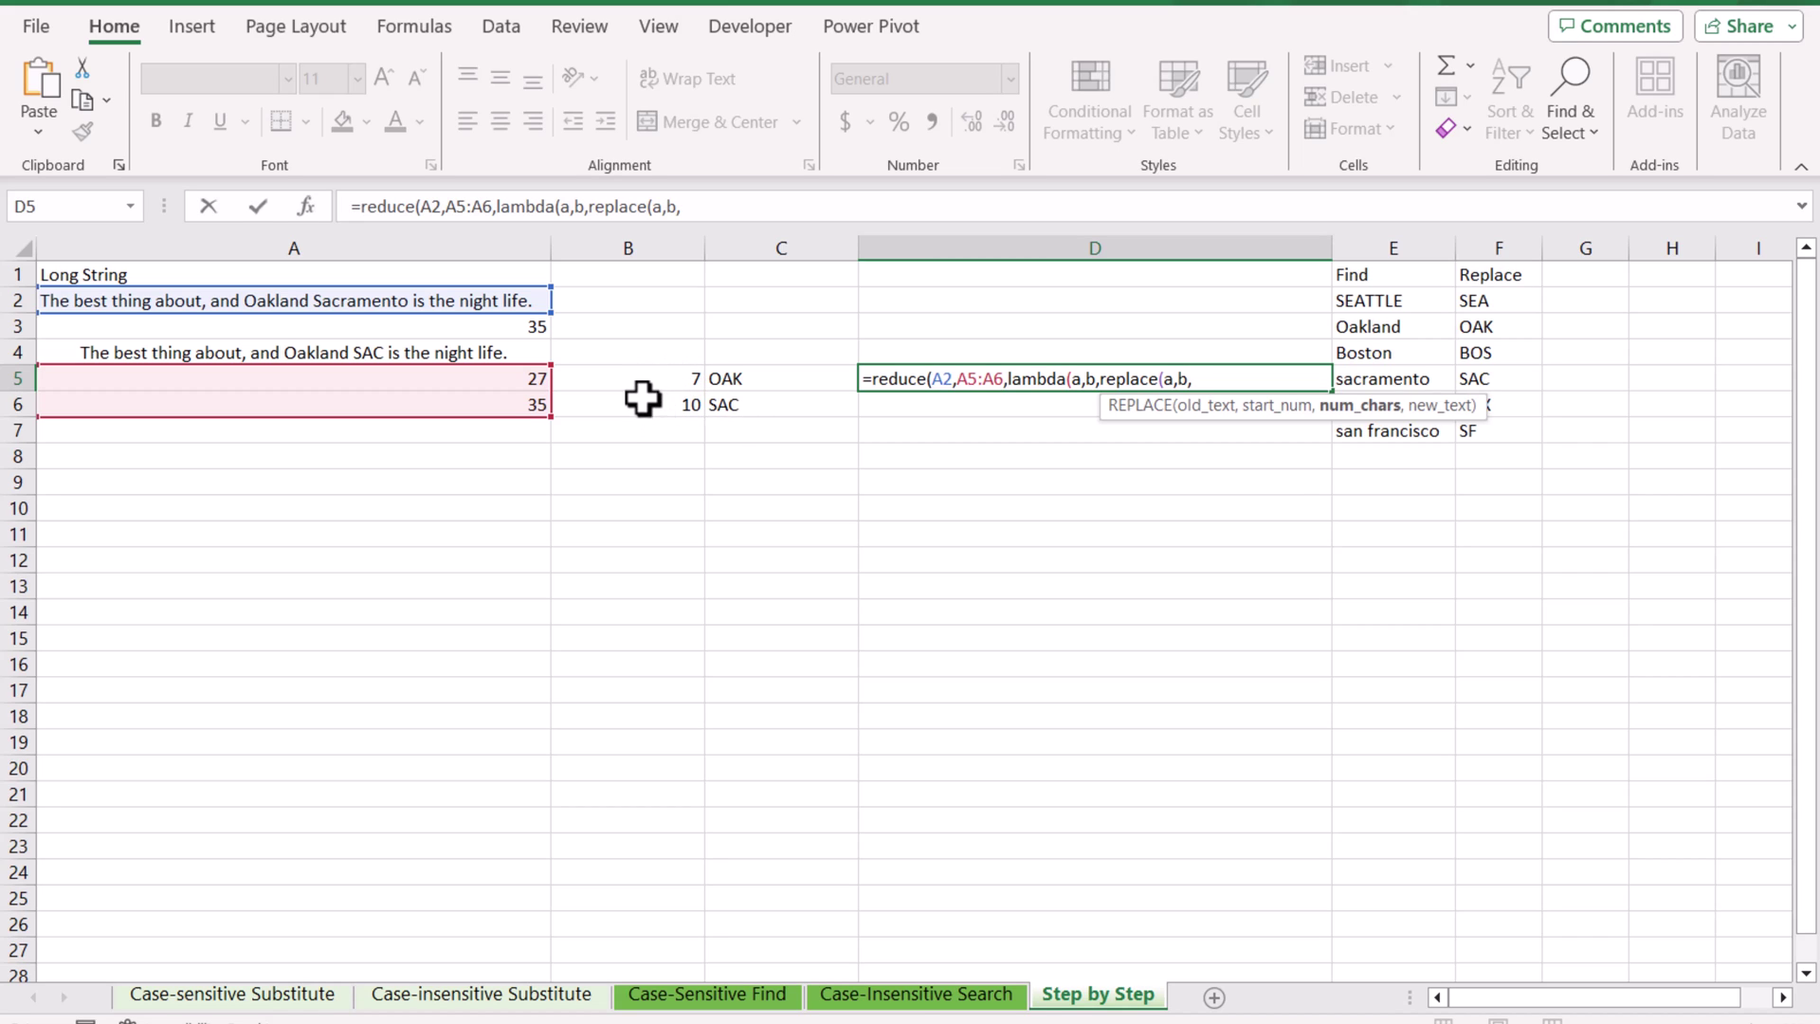
- Supply XLOOKUP(b,A5:A6,B5:B6) as REPLACE's number of characters in the D5 formula
text(xlookup)
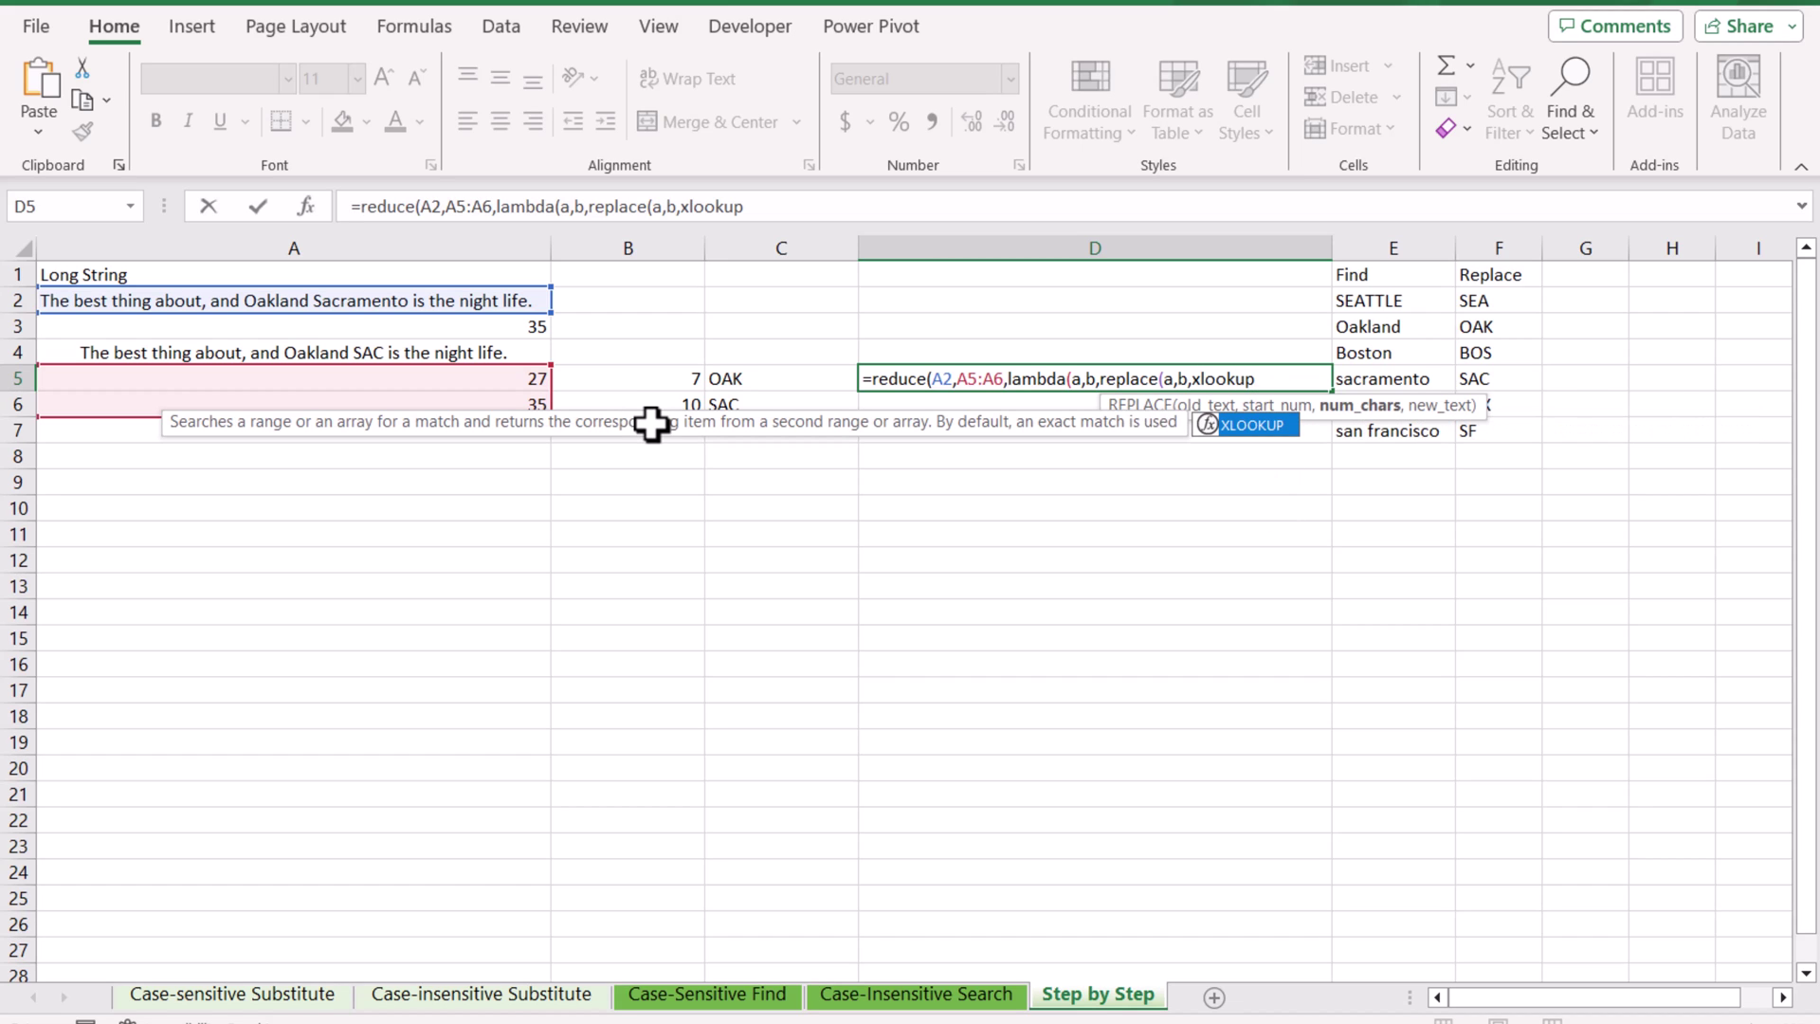
text(()
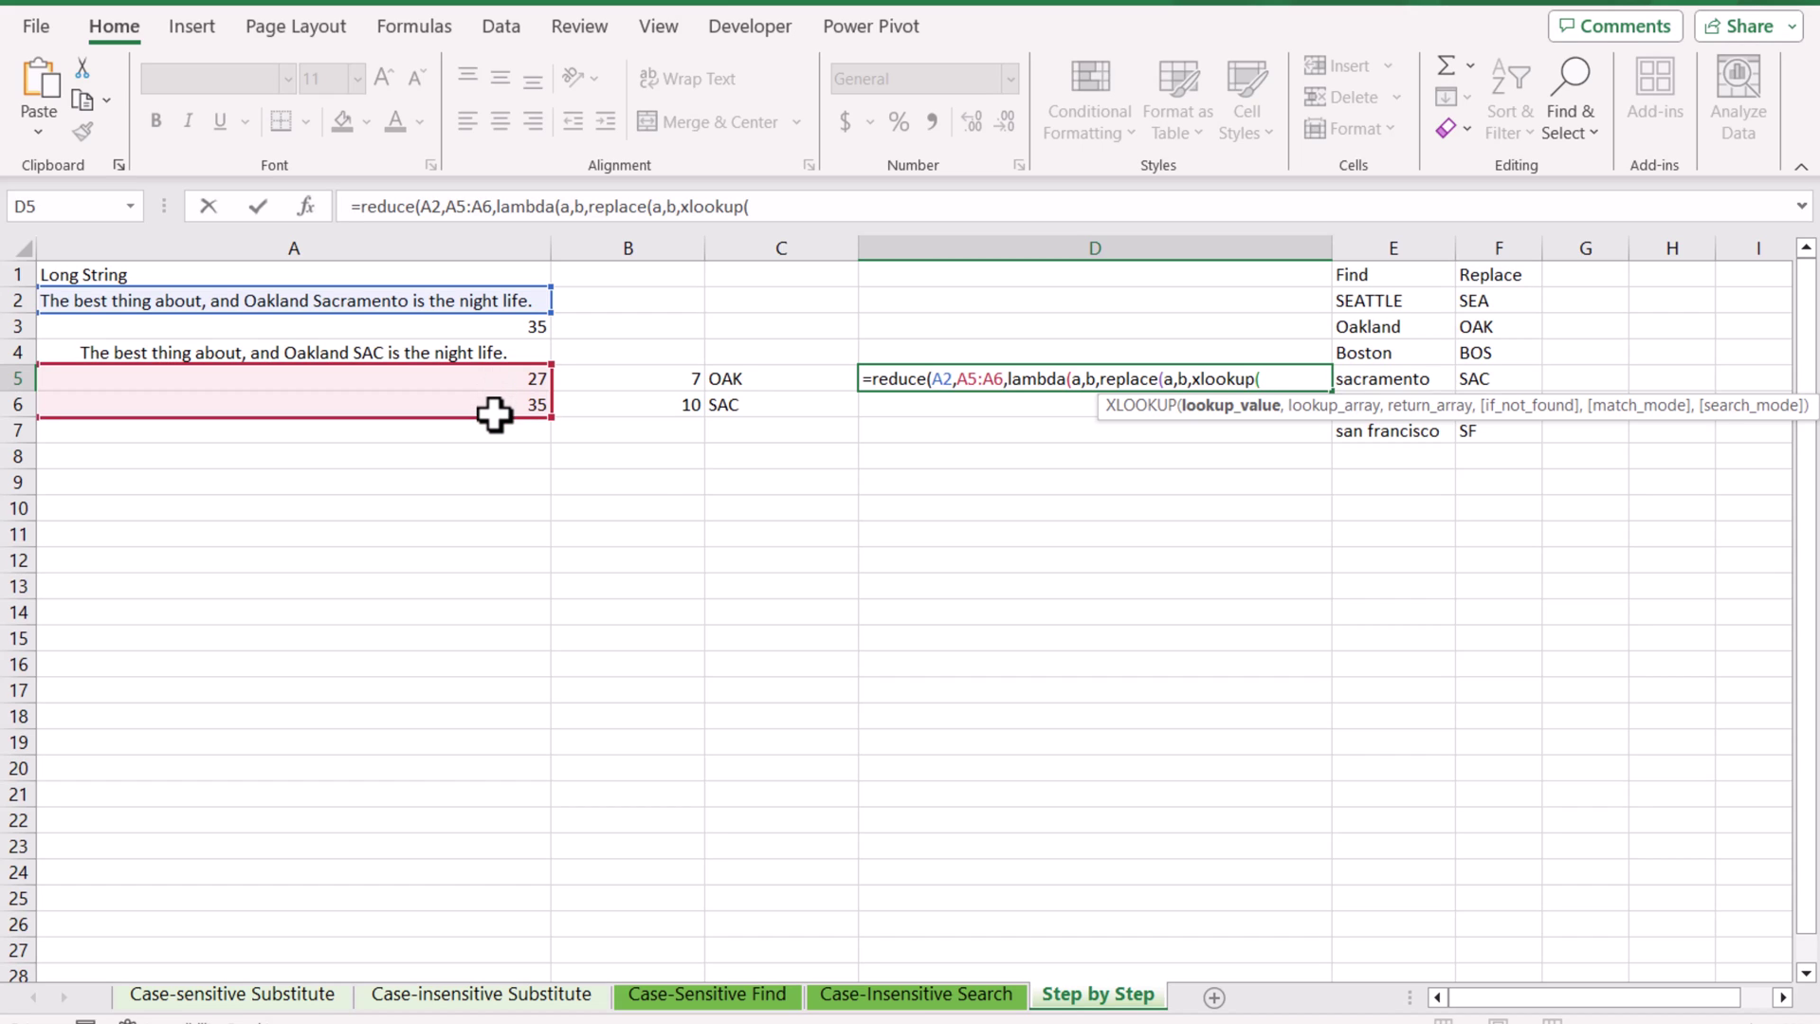
text(b,)
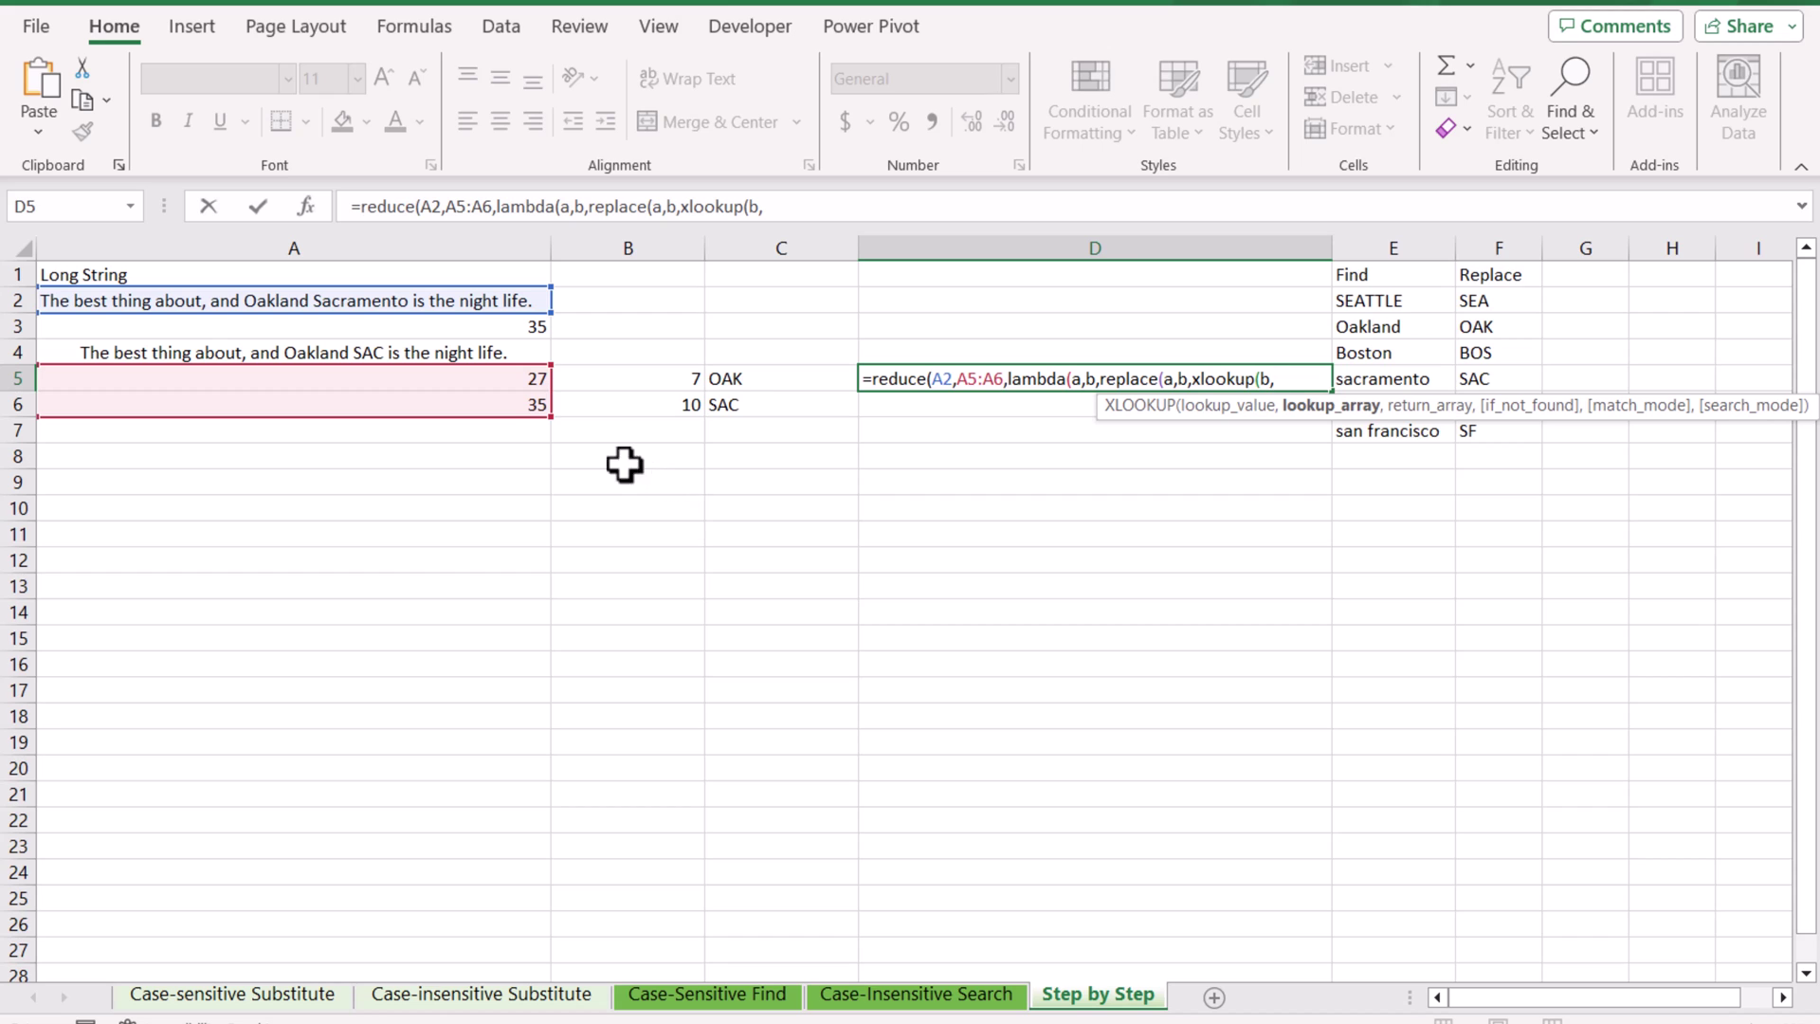
drag(532, 379, 521, 407)
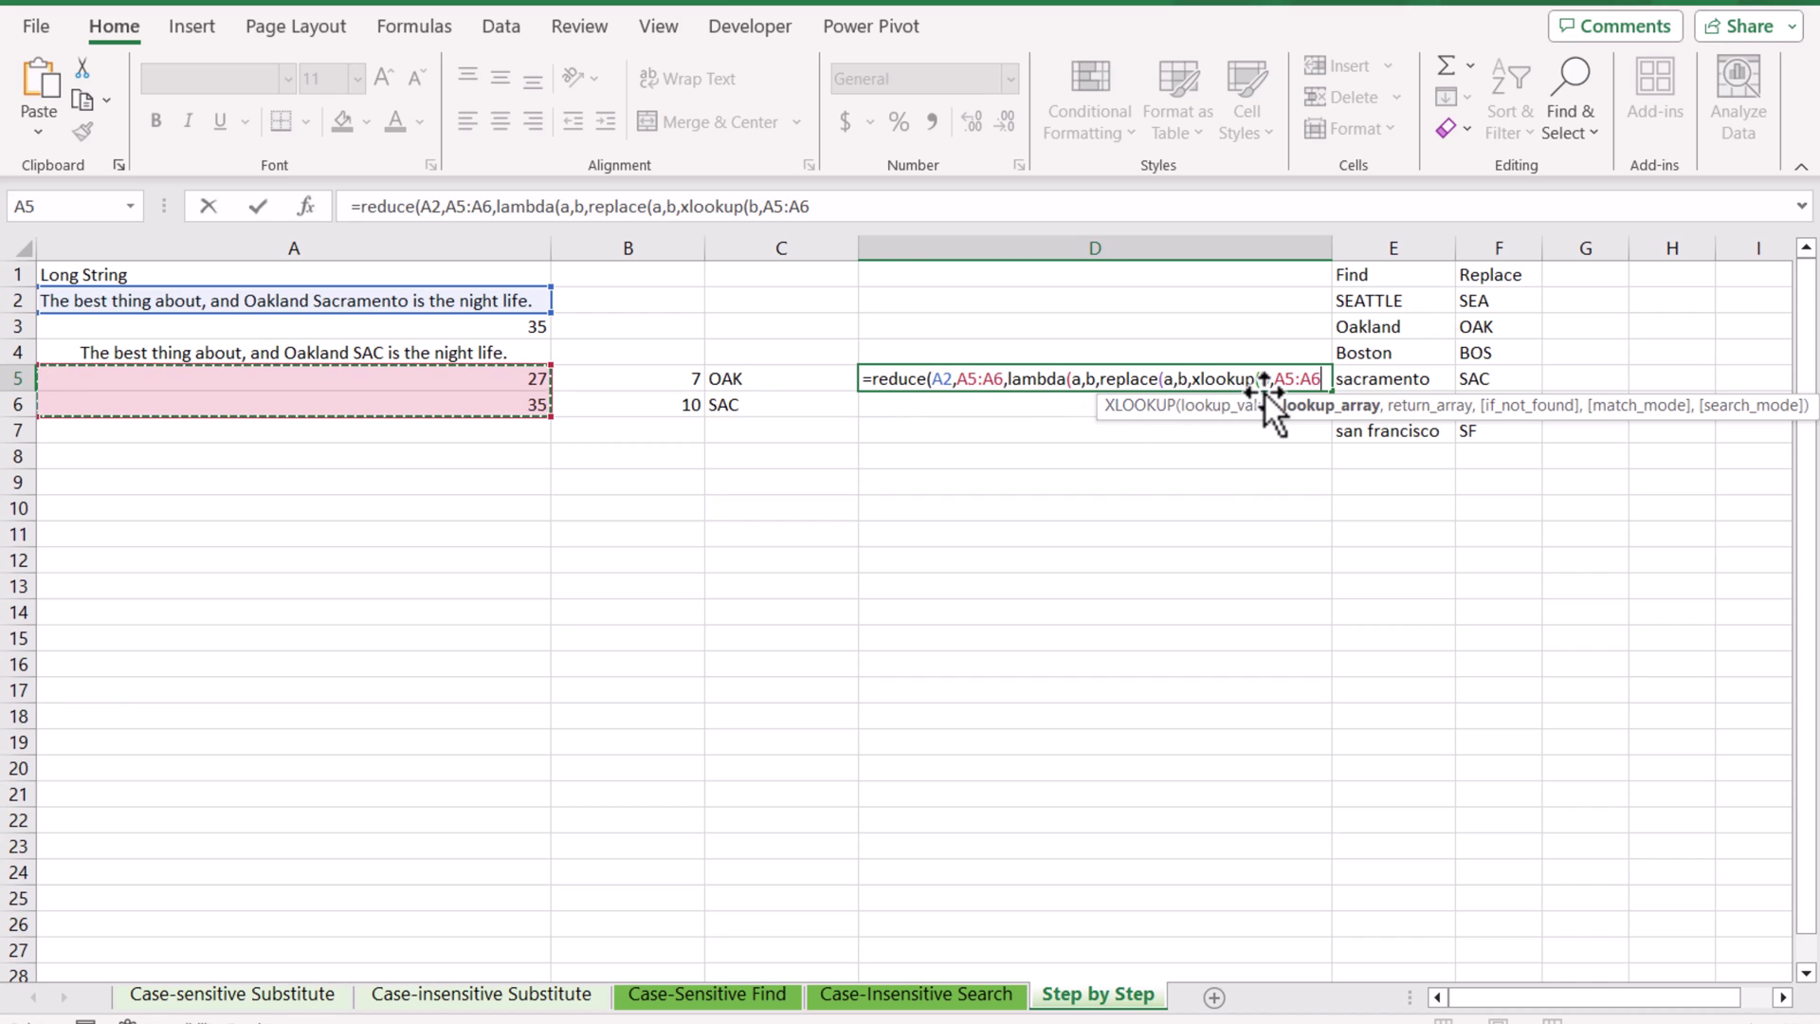
text(,)
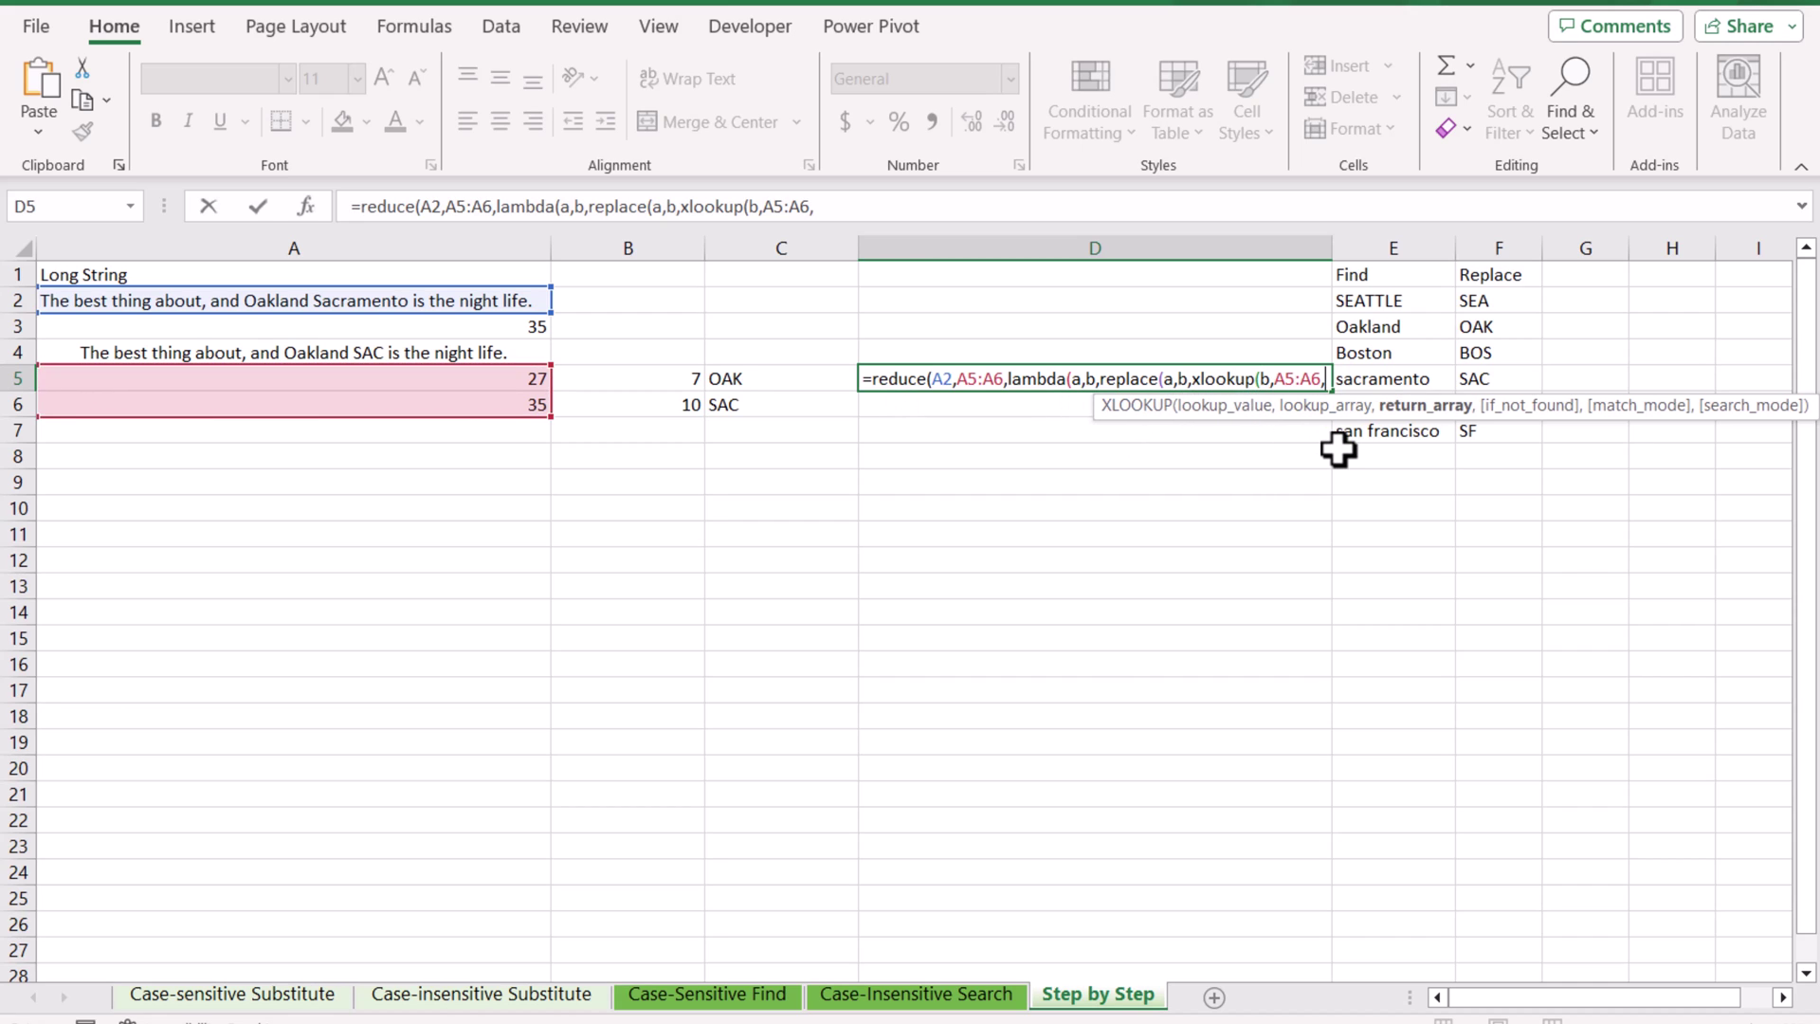
drag(650, 379, 647, 397)
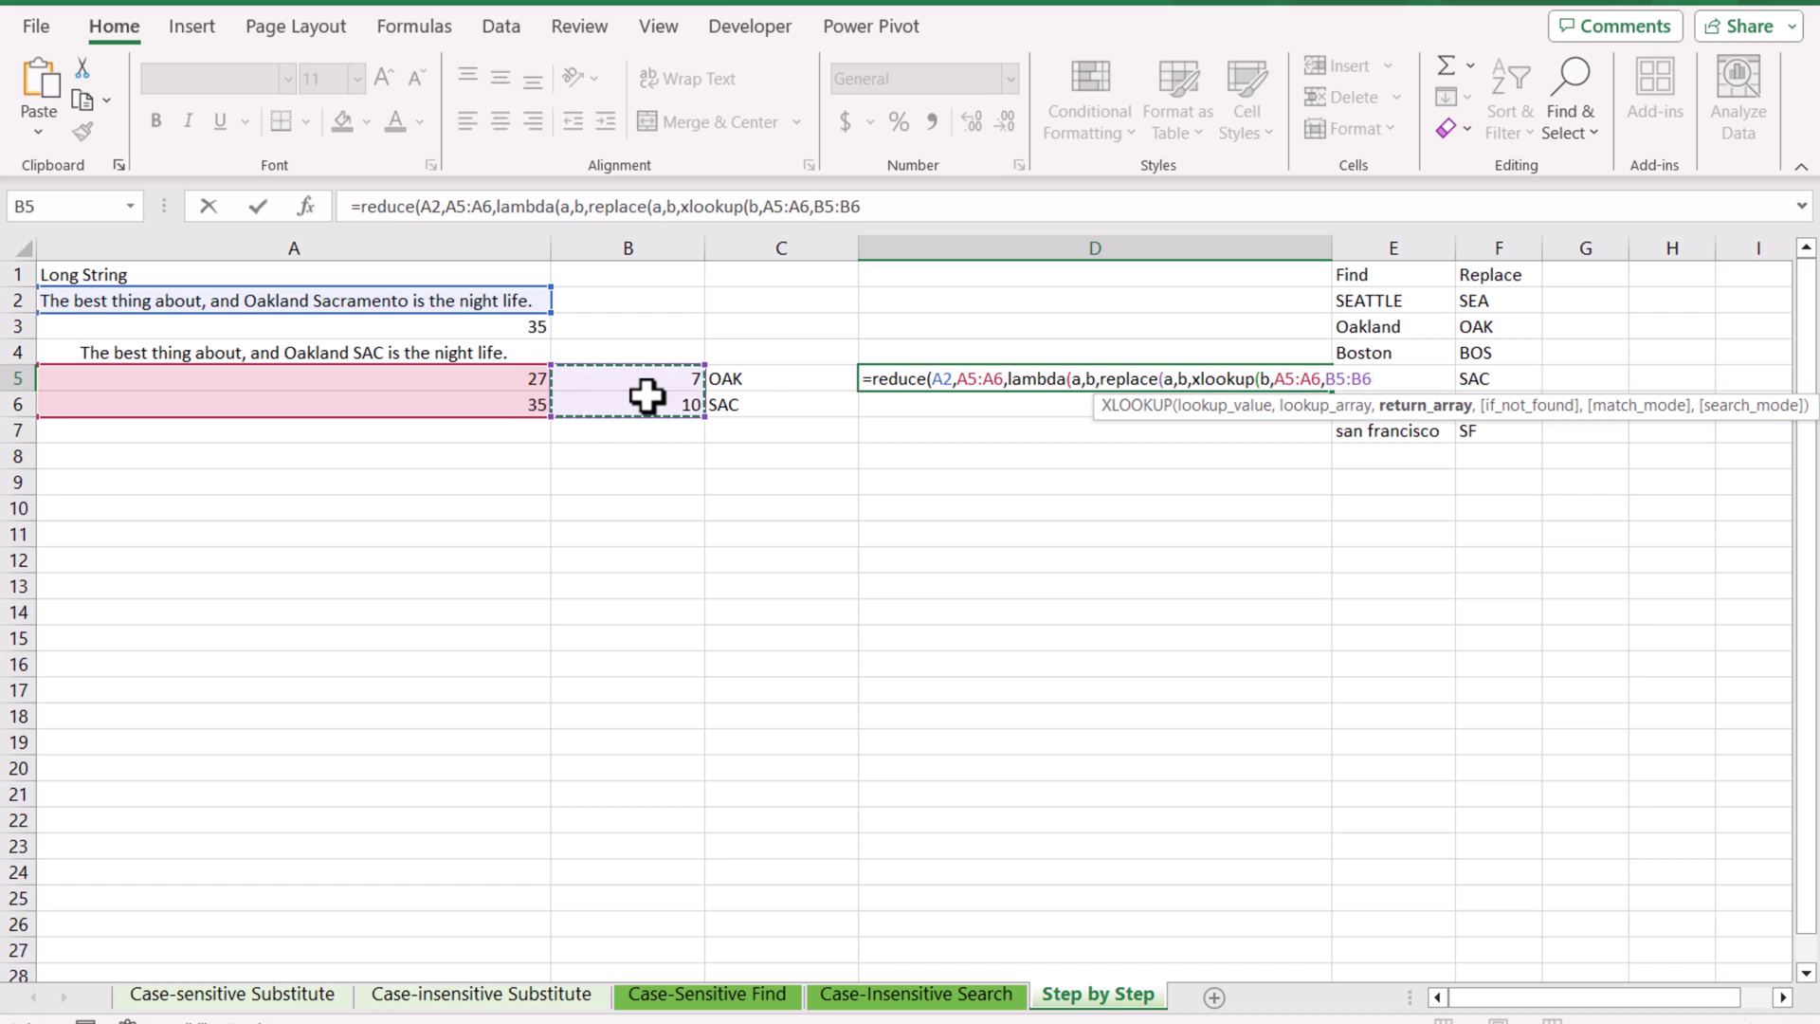
text())
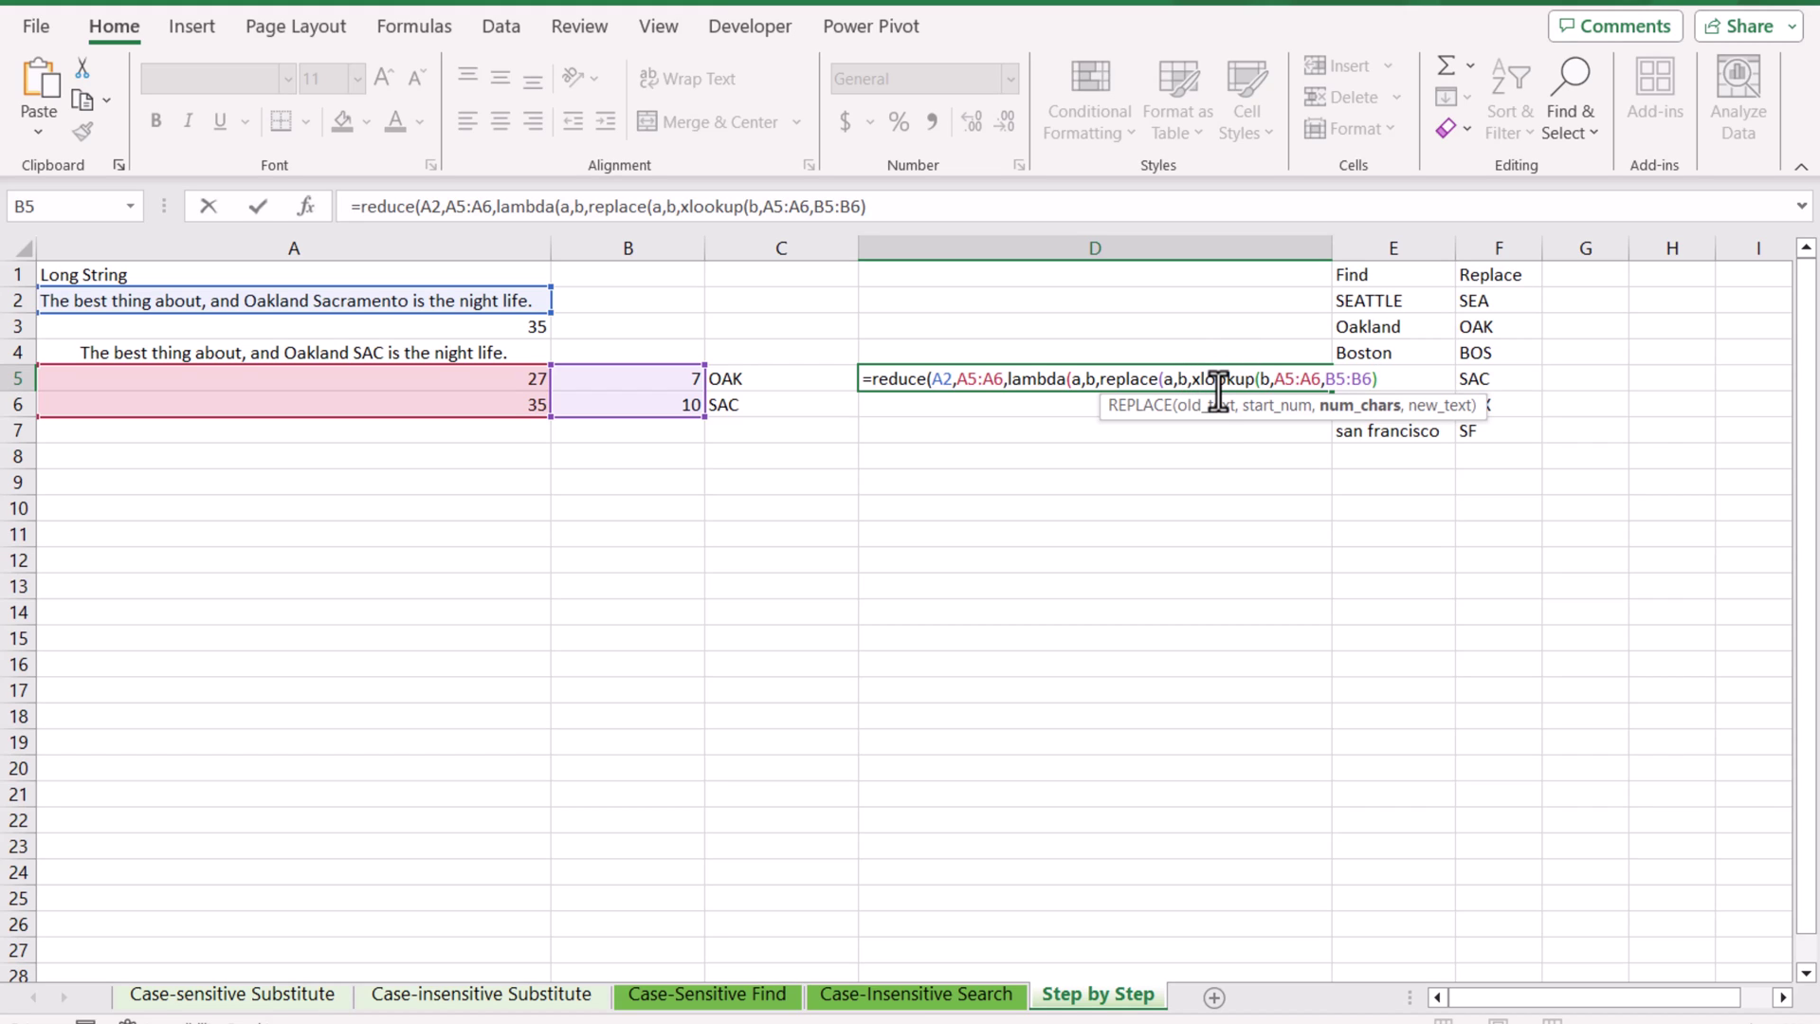
- Supply XLOOKUP(b,A5:A6,C5:C6) as REPLACE's new text, then close and enter the D5 formula
text(,)
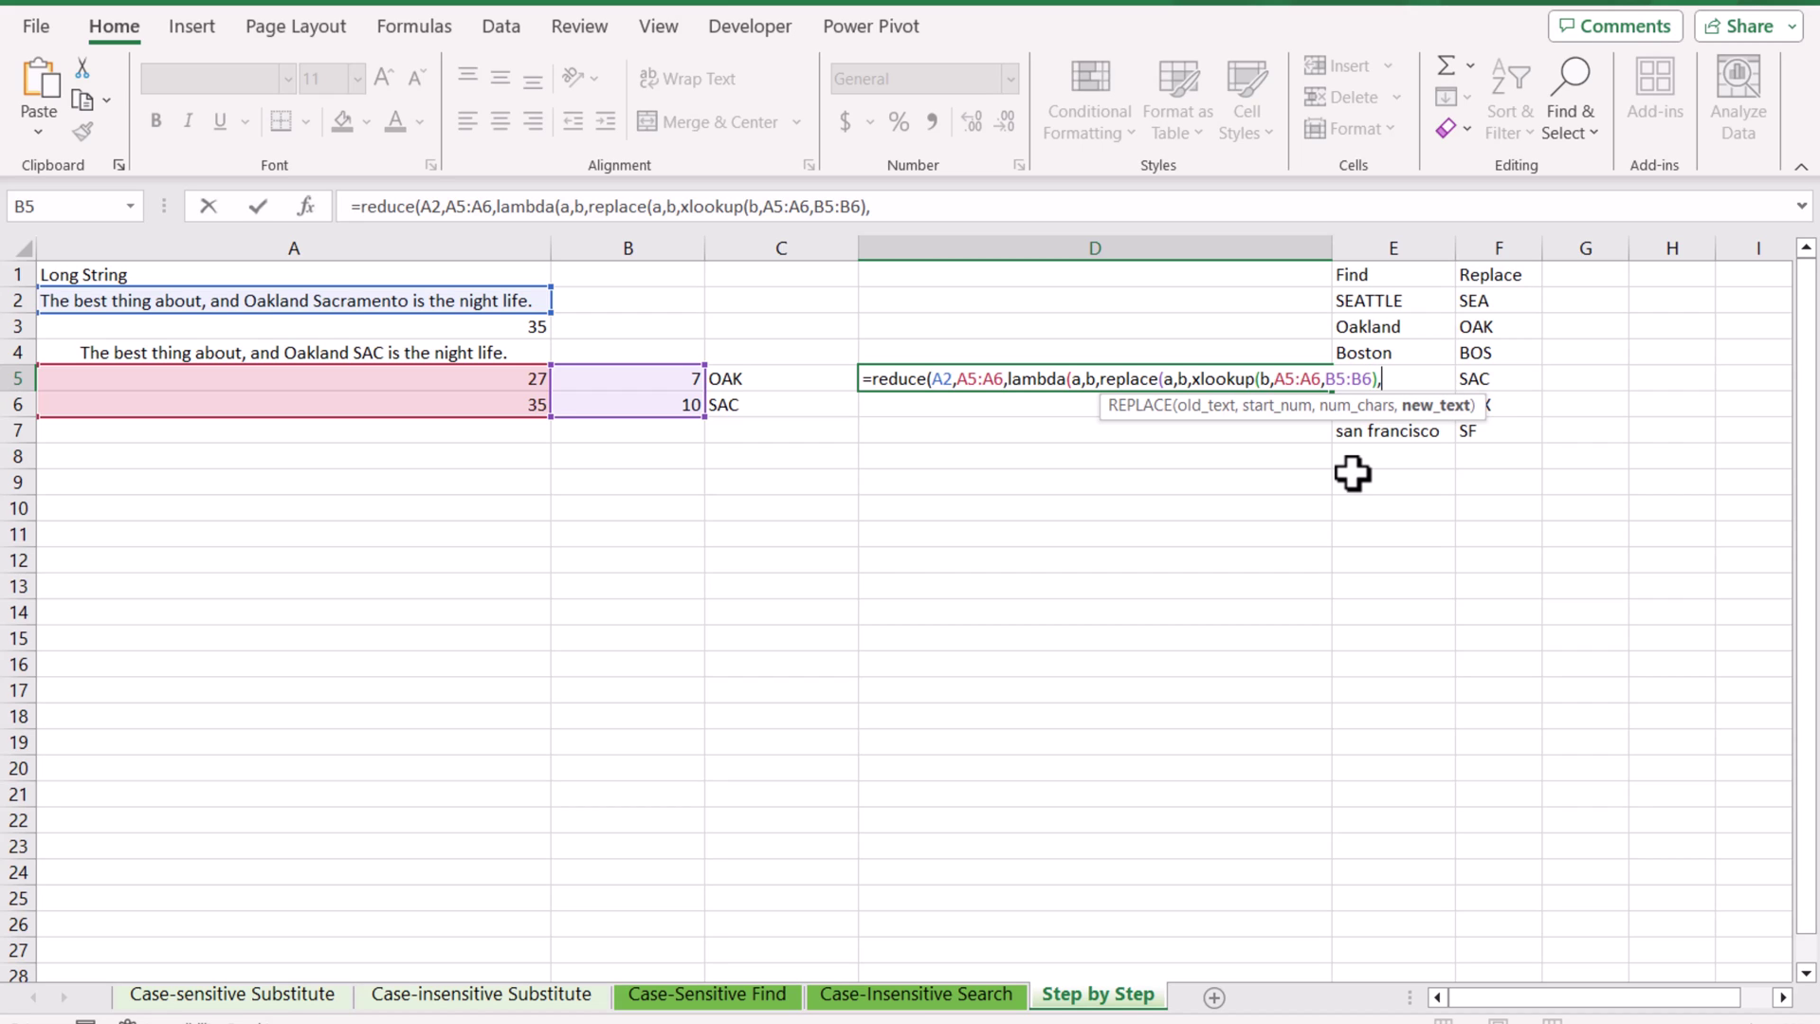
text(xl)
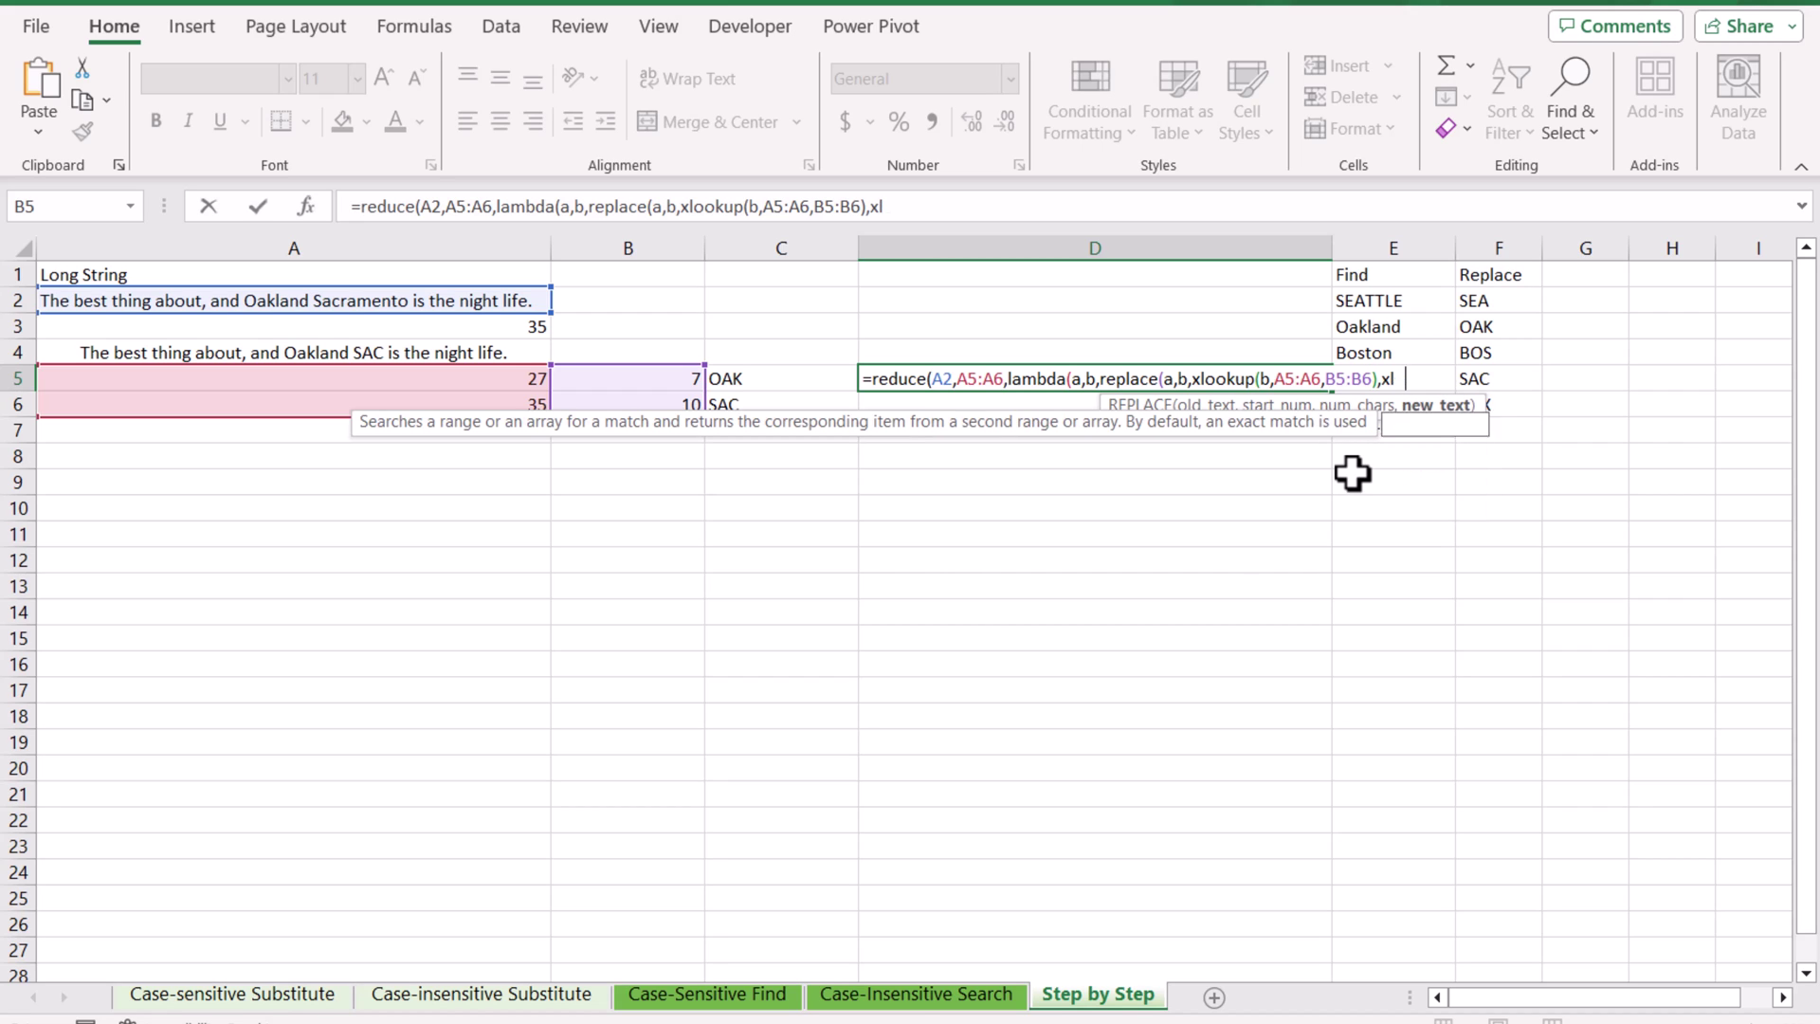
text(ookup()
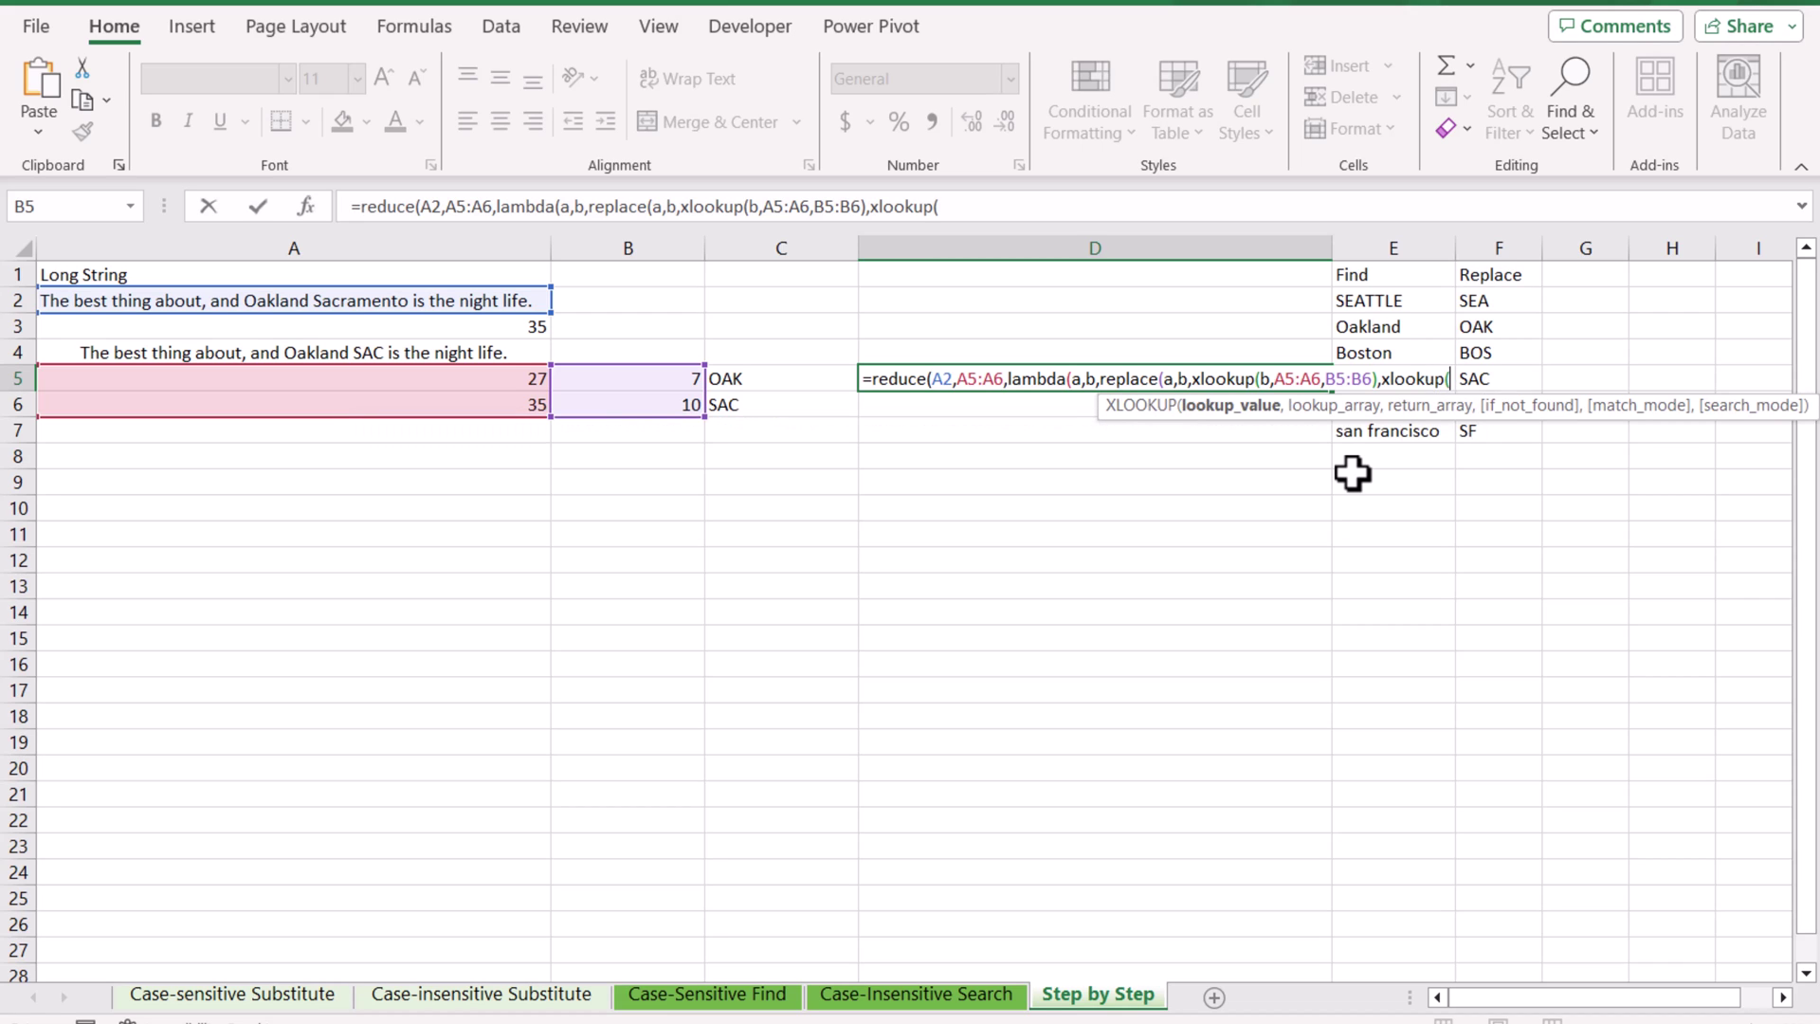
text(b,)
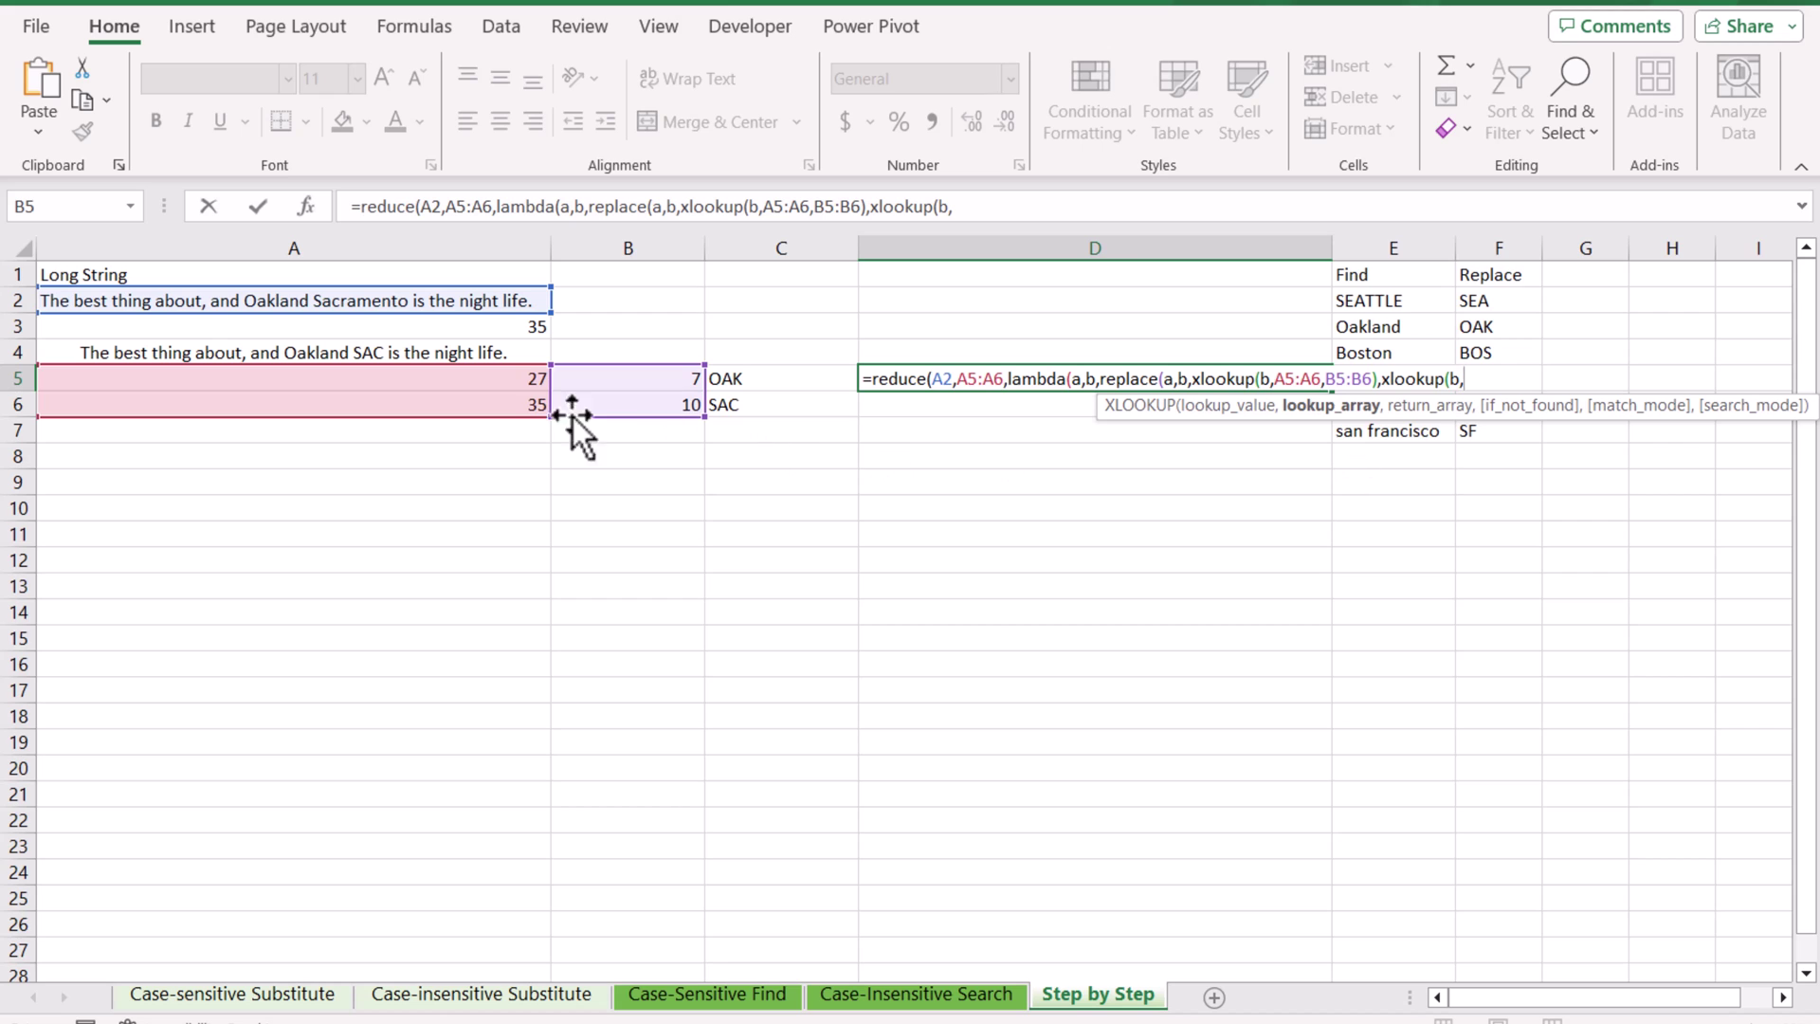
drag(510, 381, 508, 403)
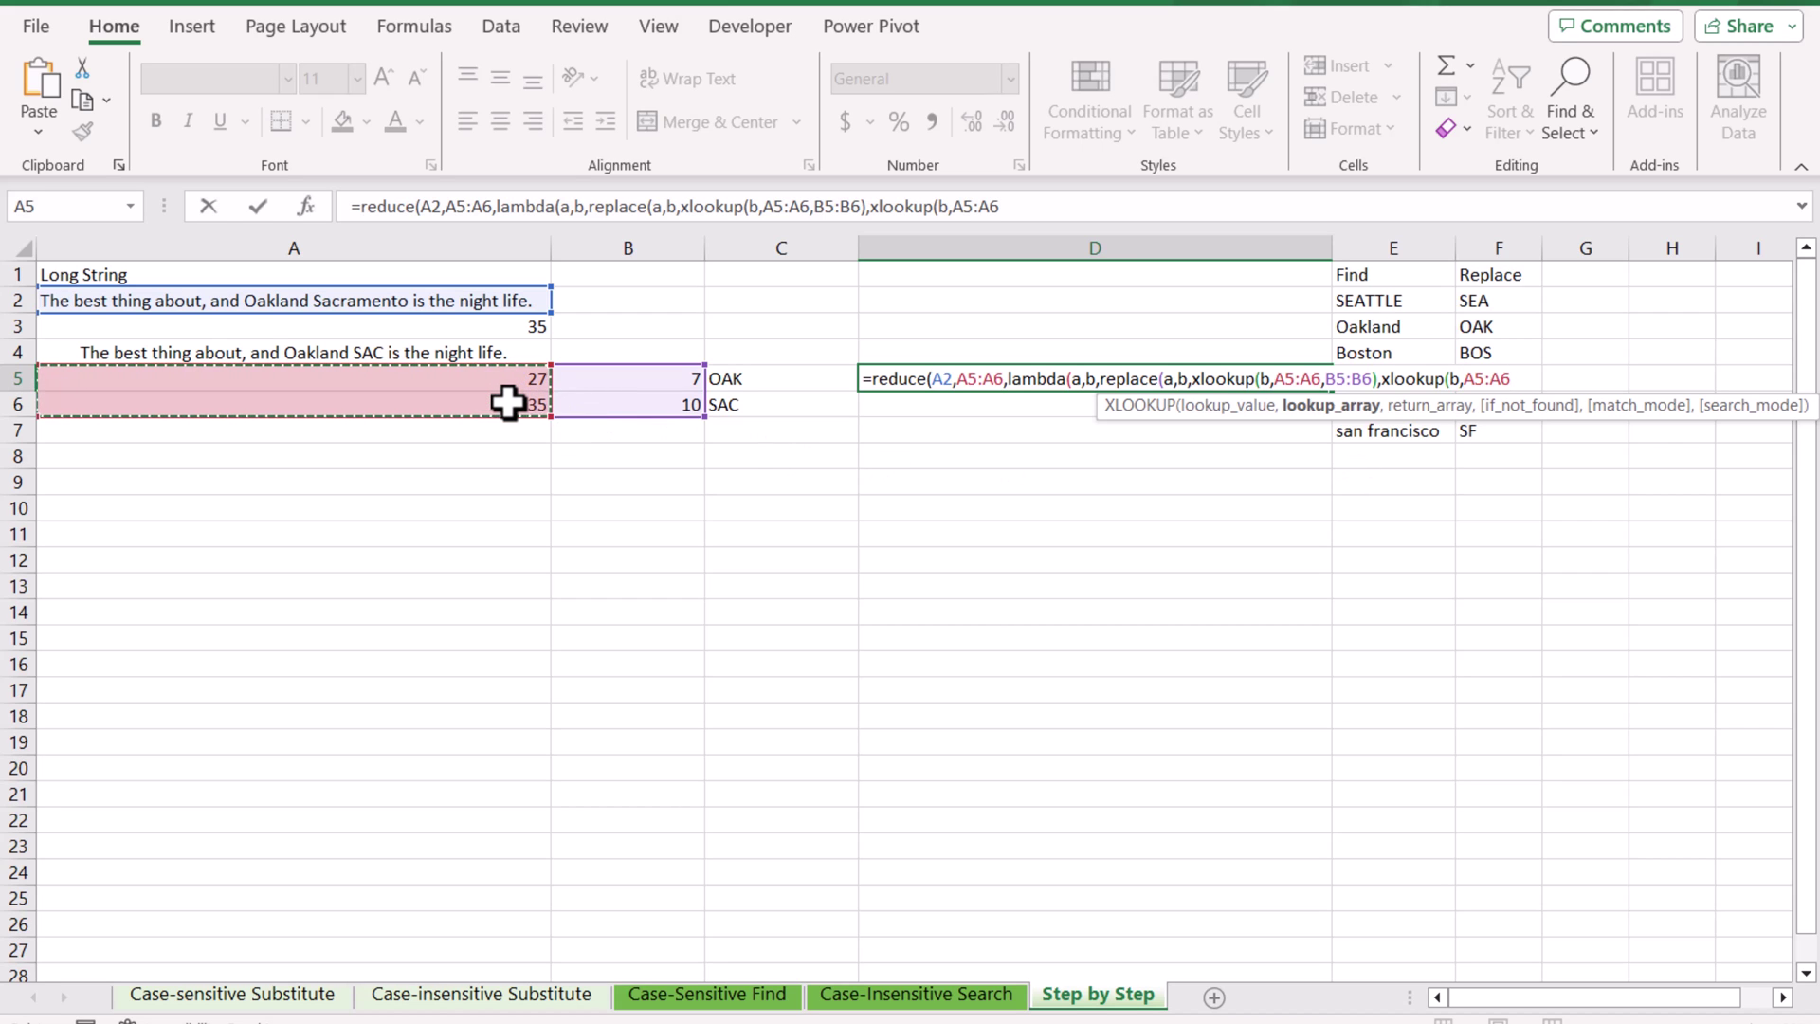
text(,)
drag(738, 378, 738, 403)
text())
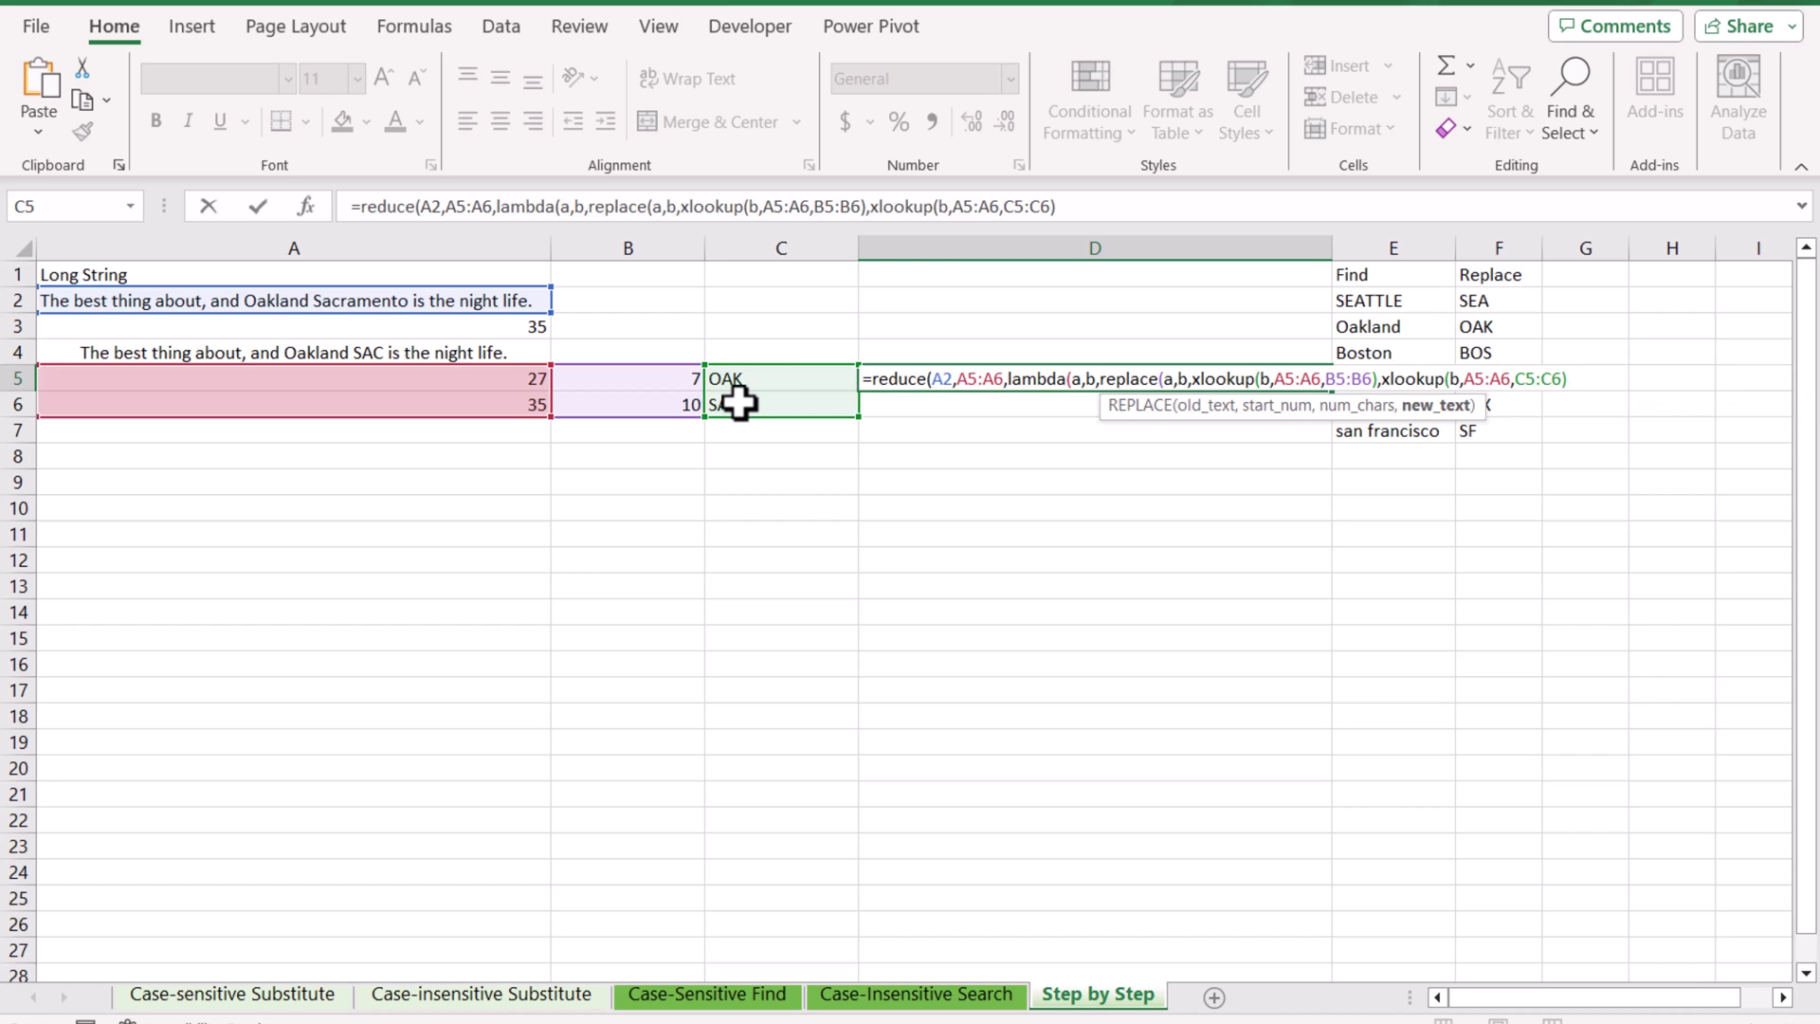
text())))
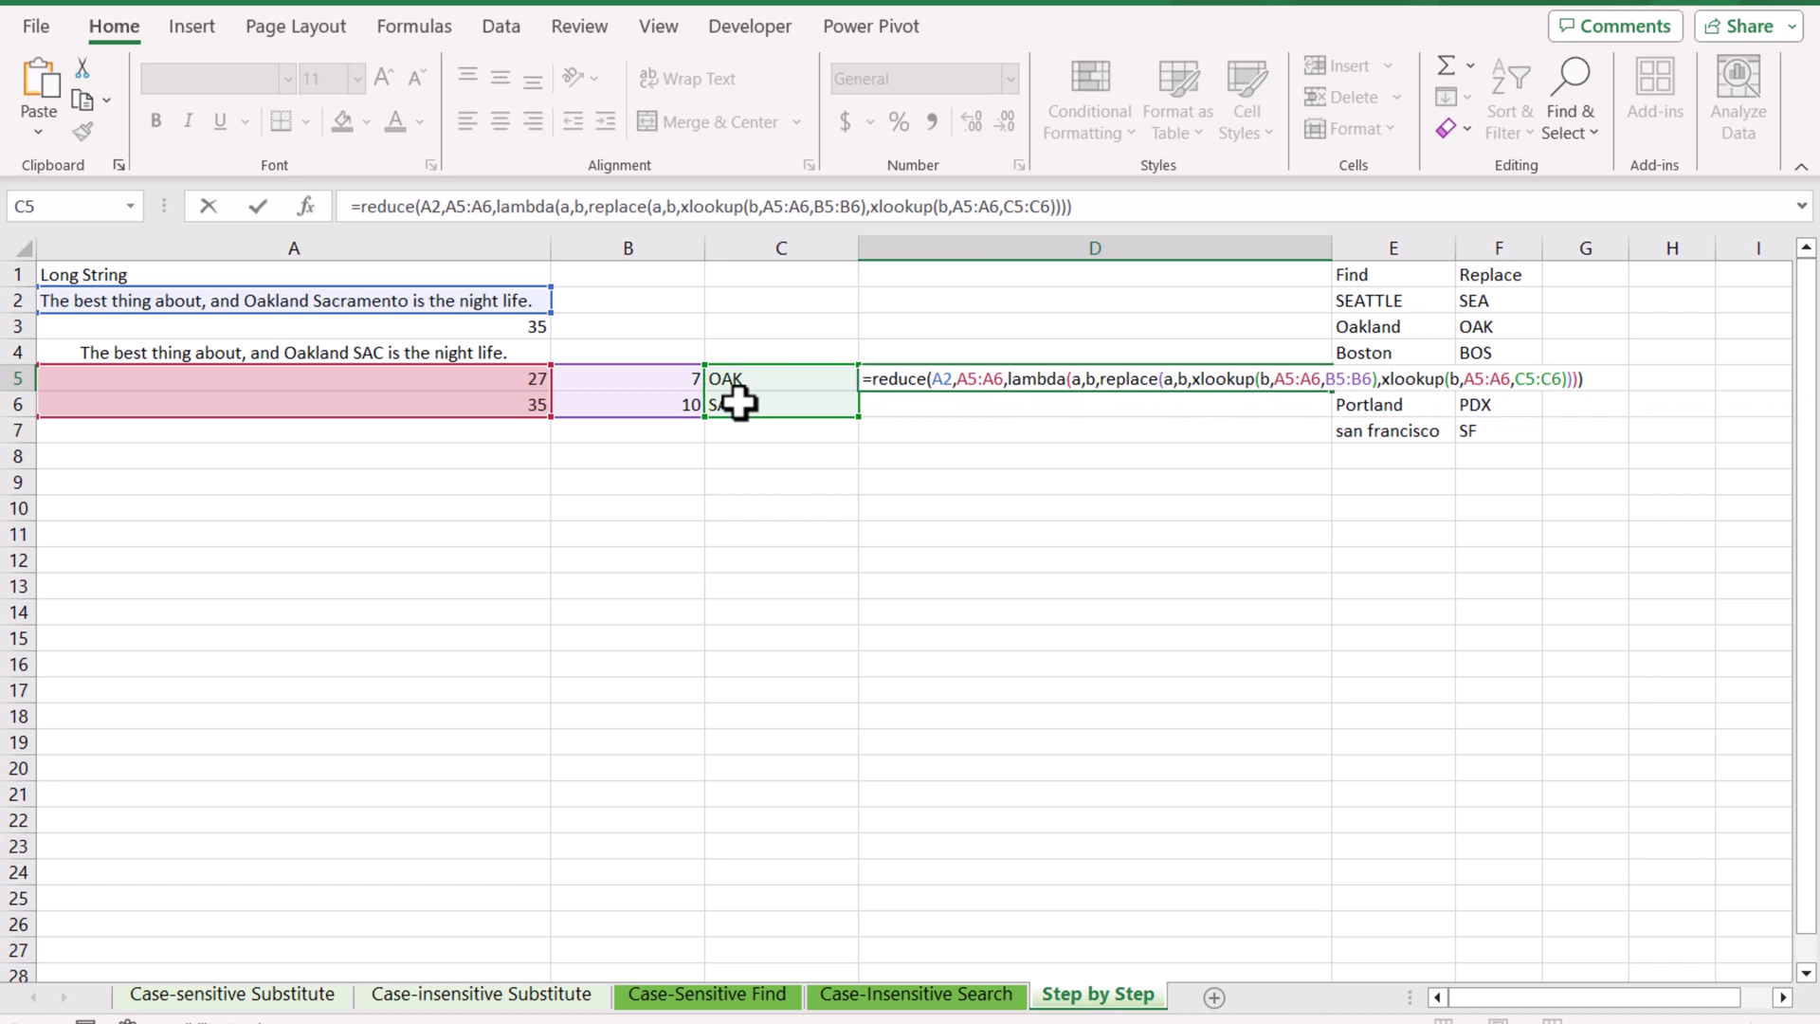
key(Return)
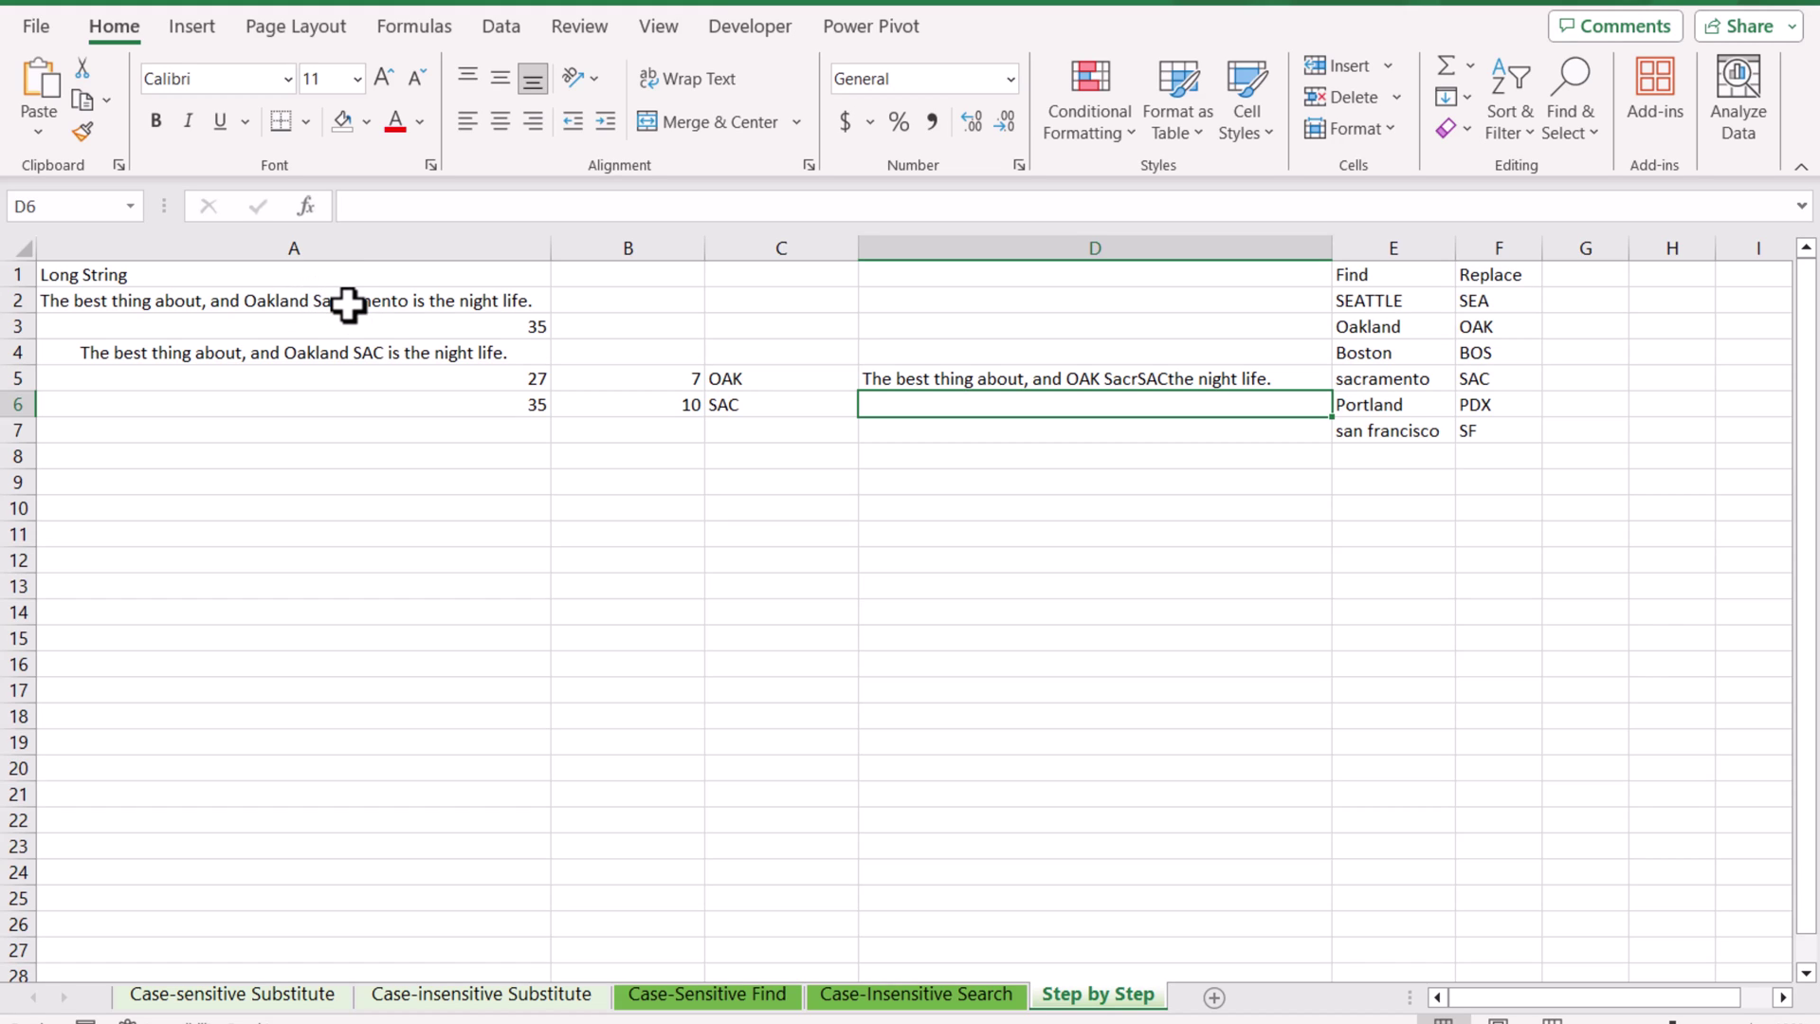
- Wrap the A5 FILTER formula in SORT with sort index 1 and order -1 to list the positions in descending order
click(413, 385)
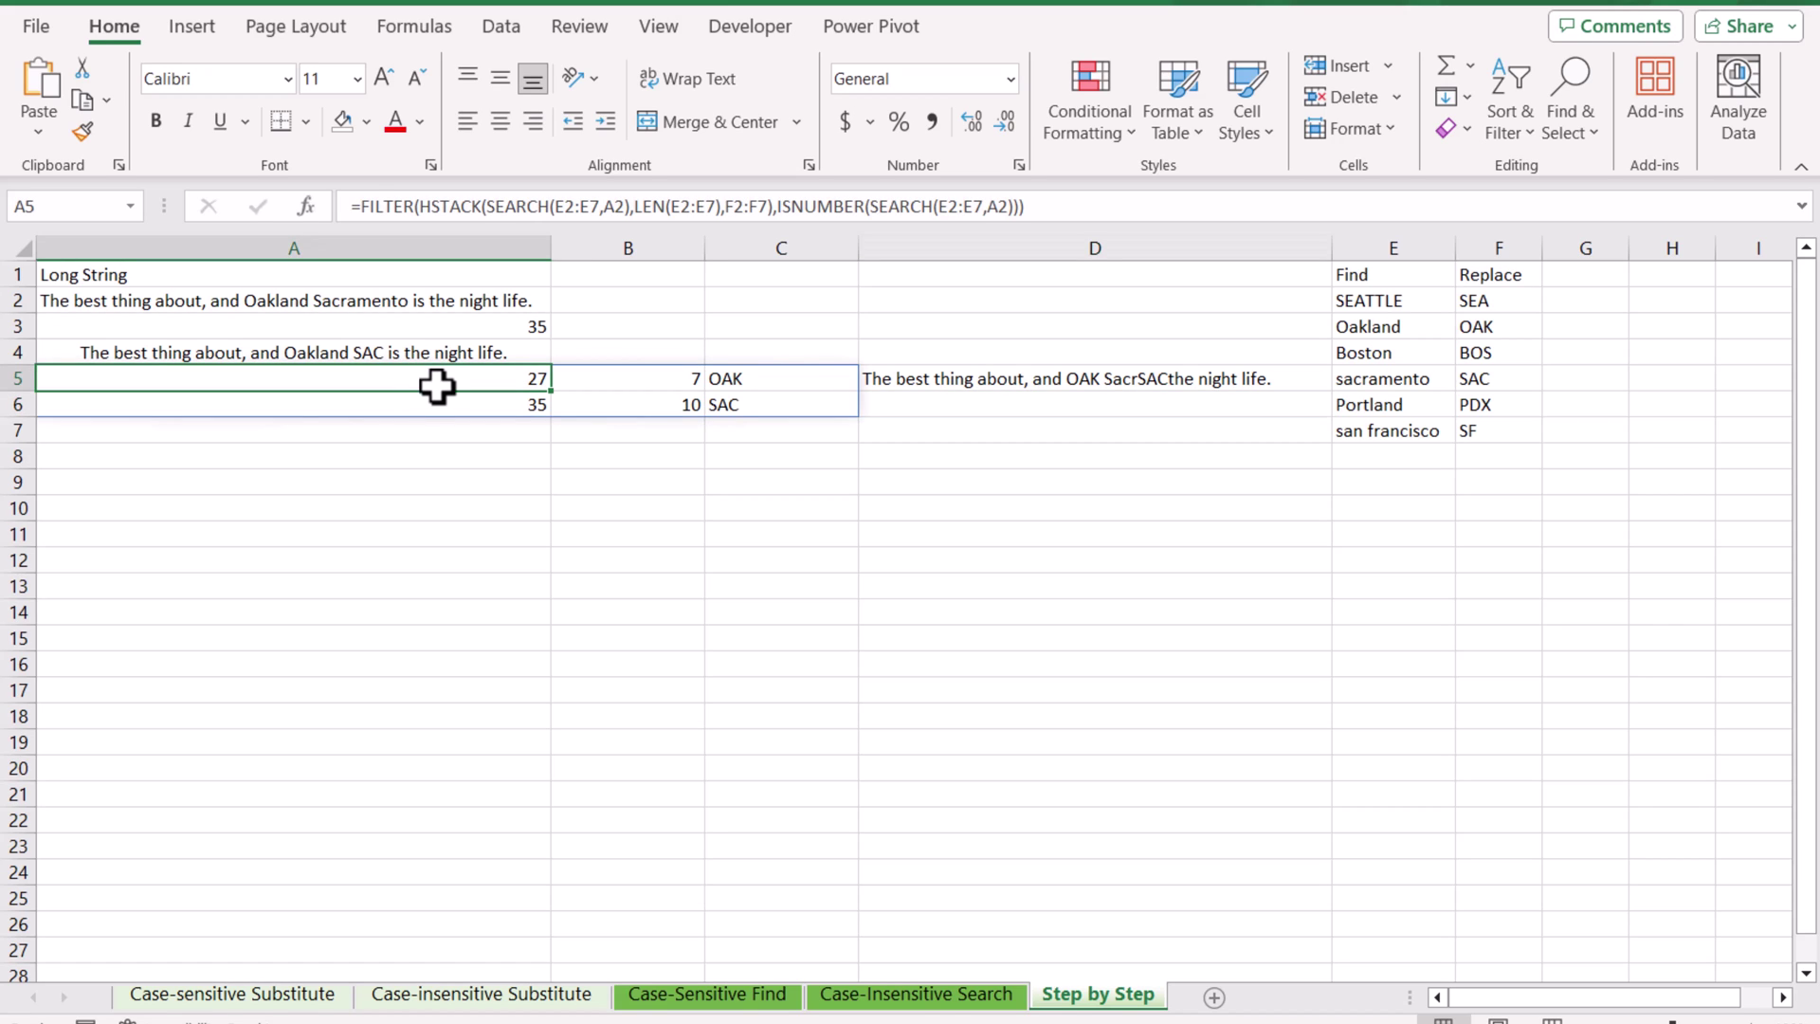
click(360, 206)
text(sort()
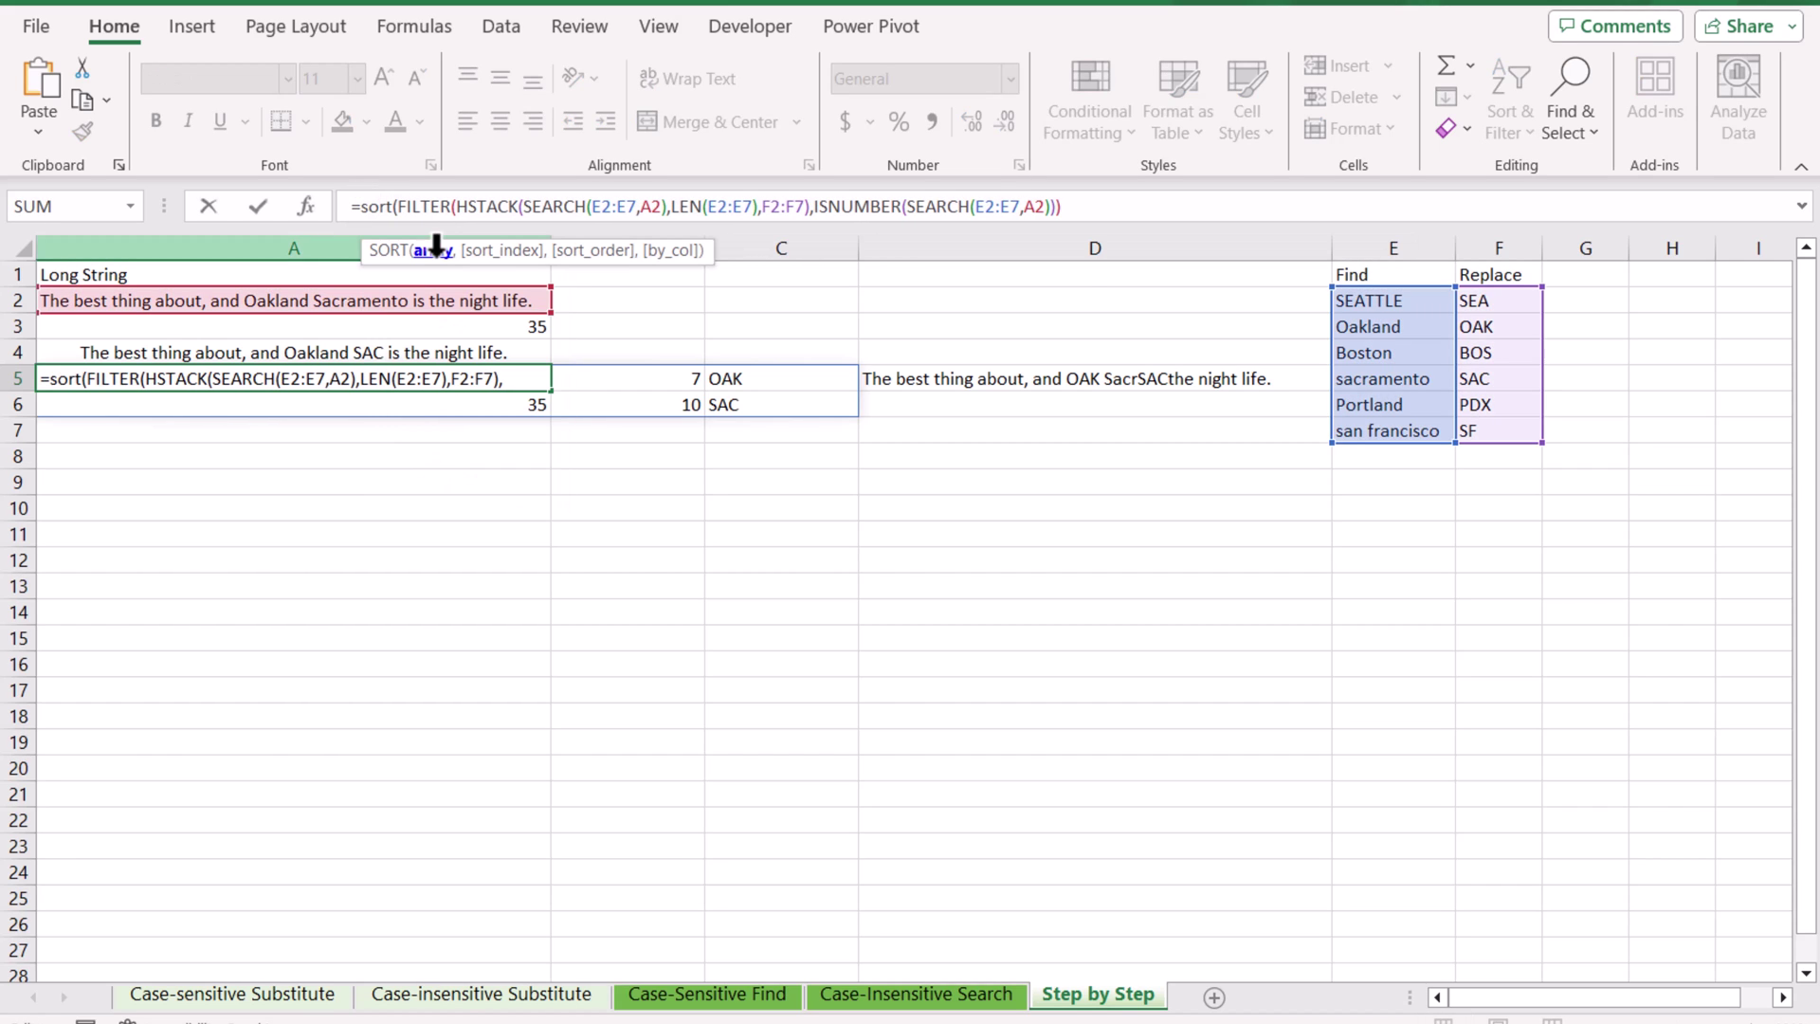
click(1106, 203)
text(,)
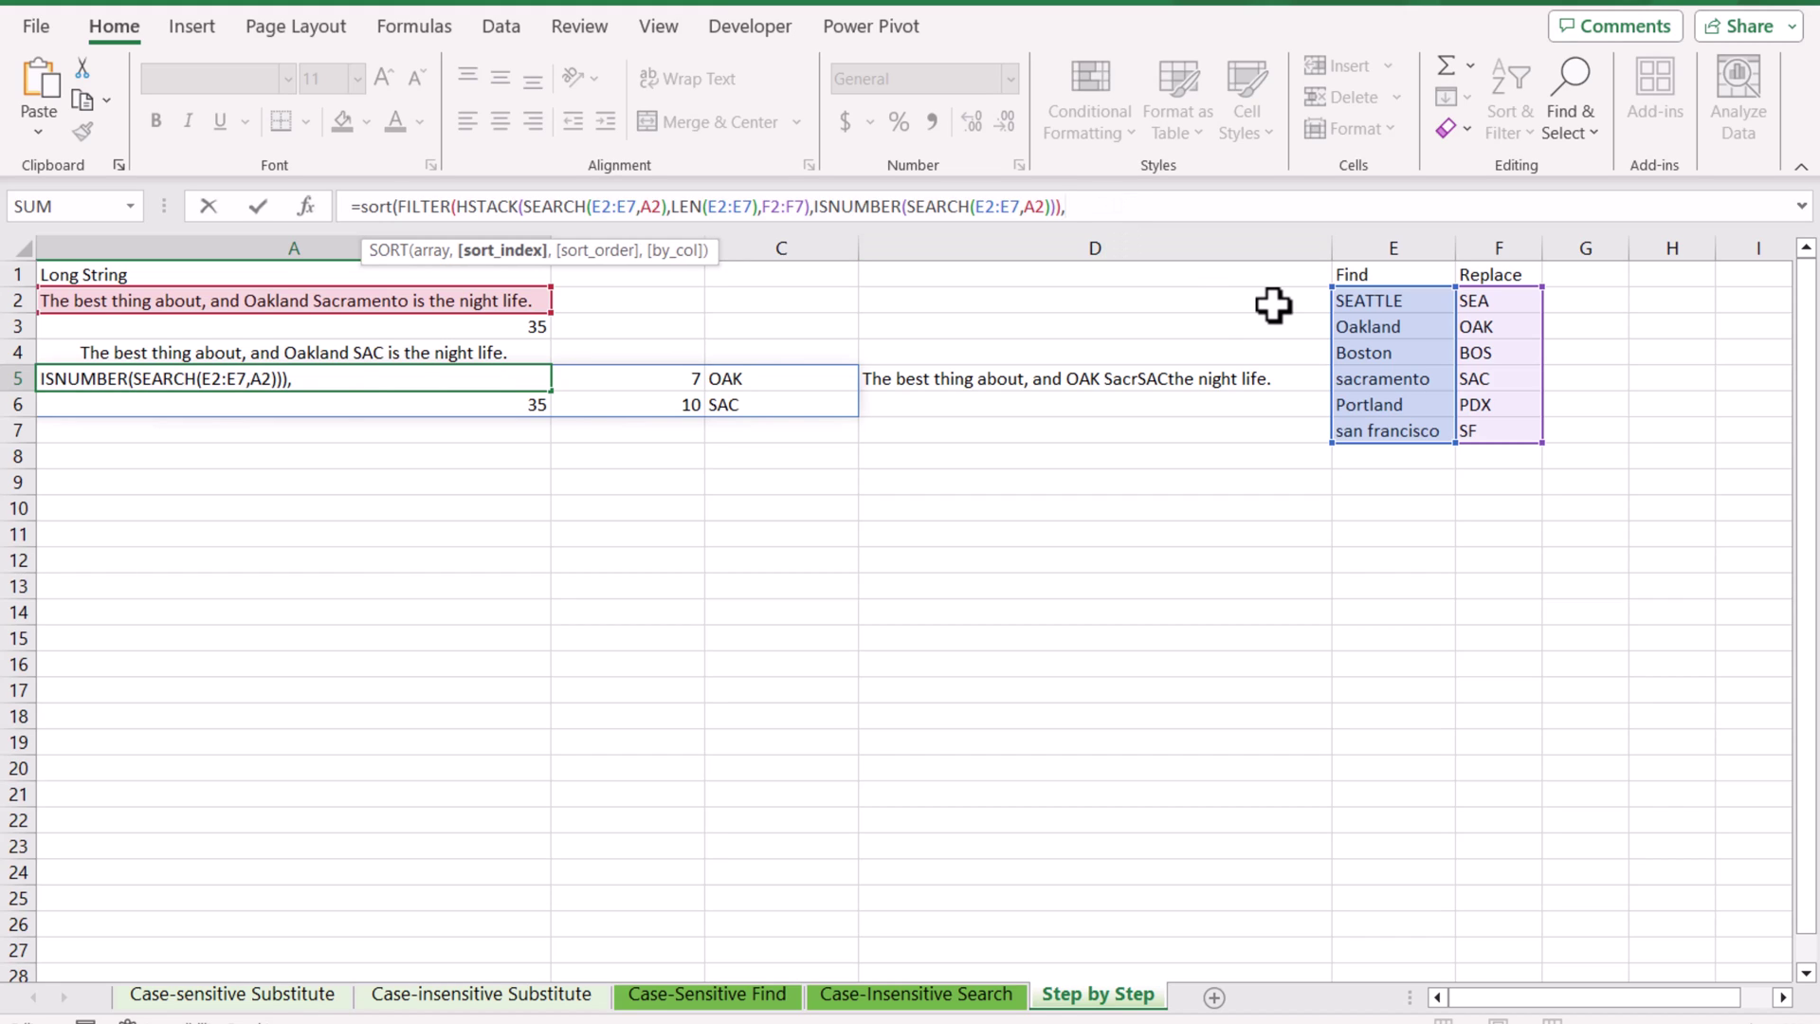
text(1,-1))
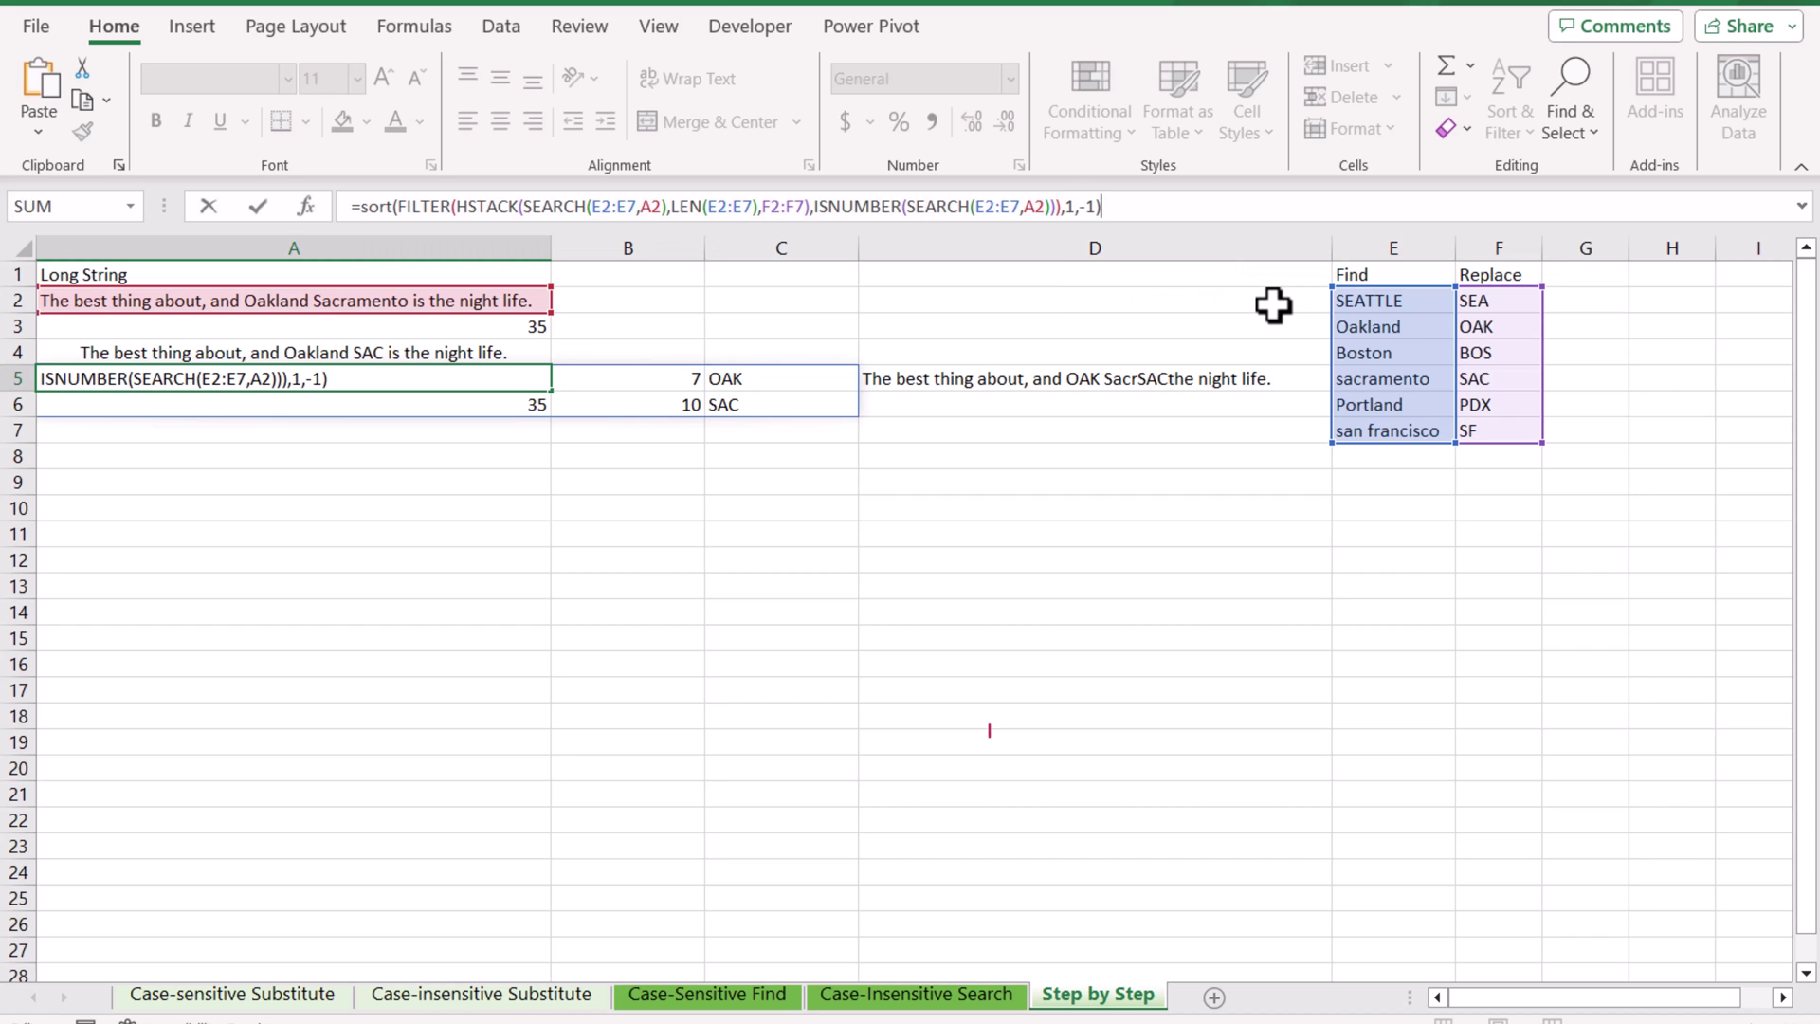
key(Return)
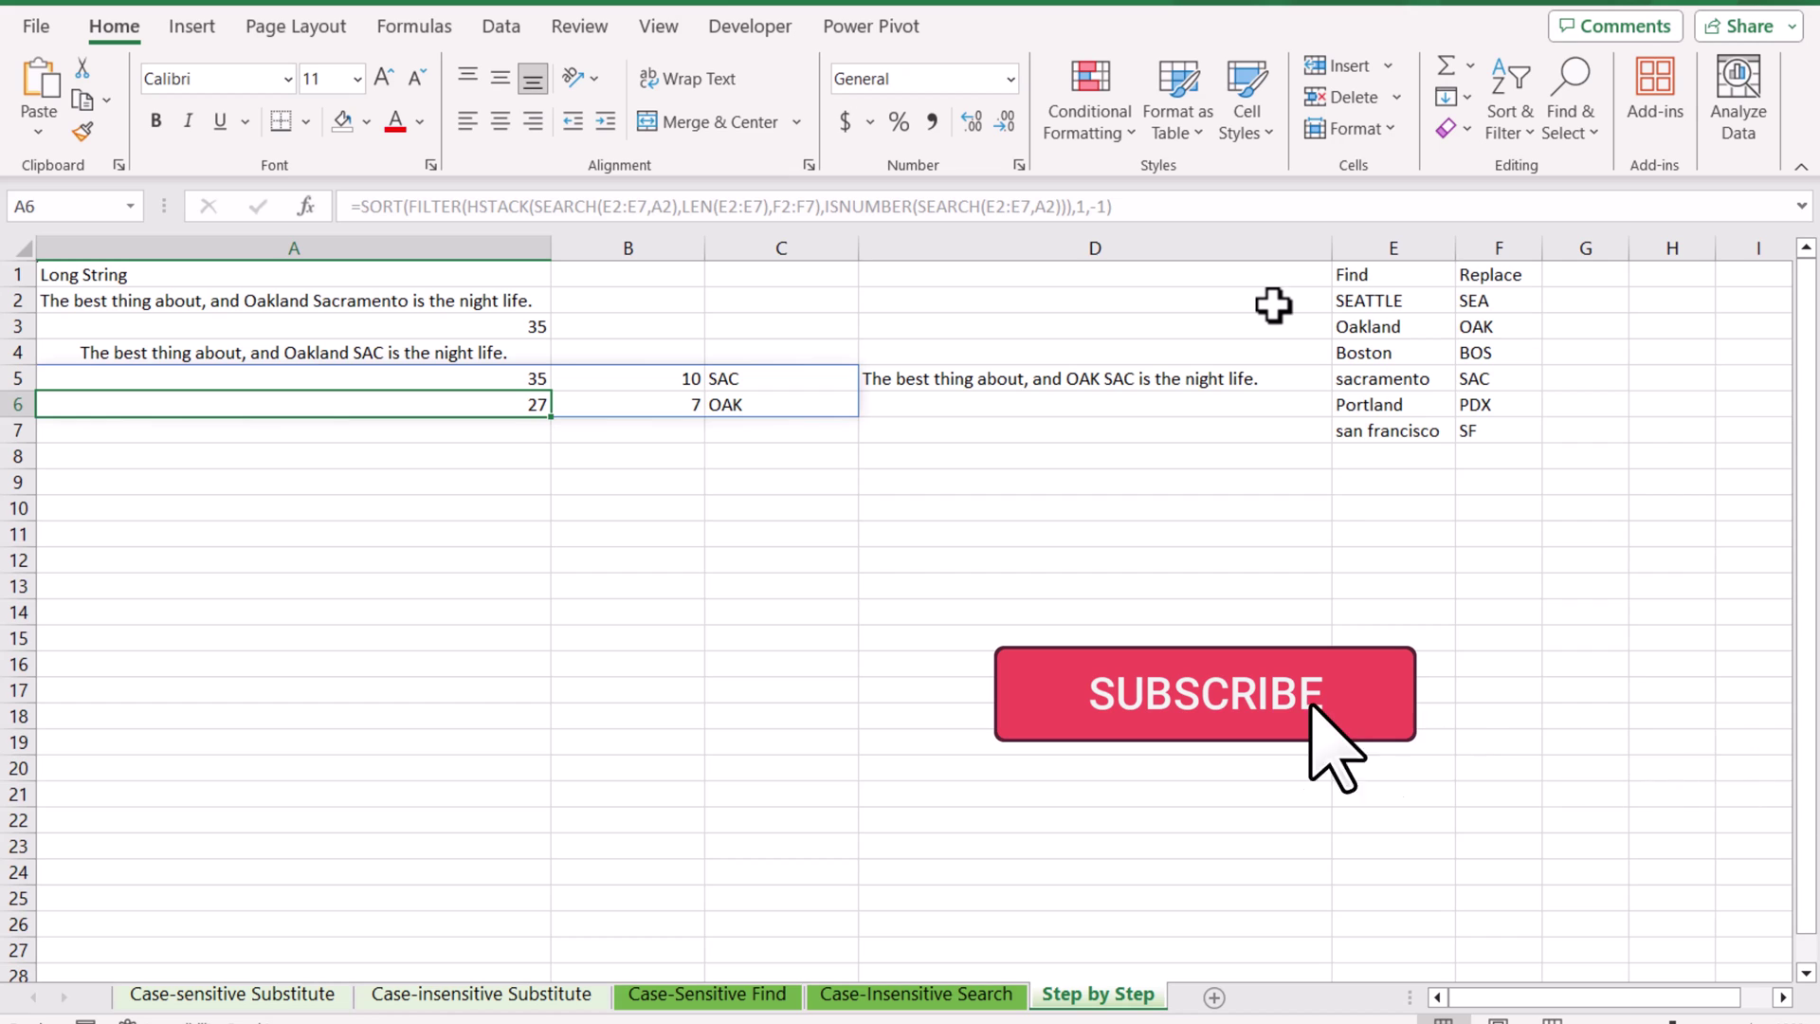
- Compare the step-by-step formulas in A5 and D5 with the full LET formula in B2 of the Case-Insensitive Search sheet, expanding the formula display
click(1140, 389)
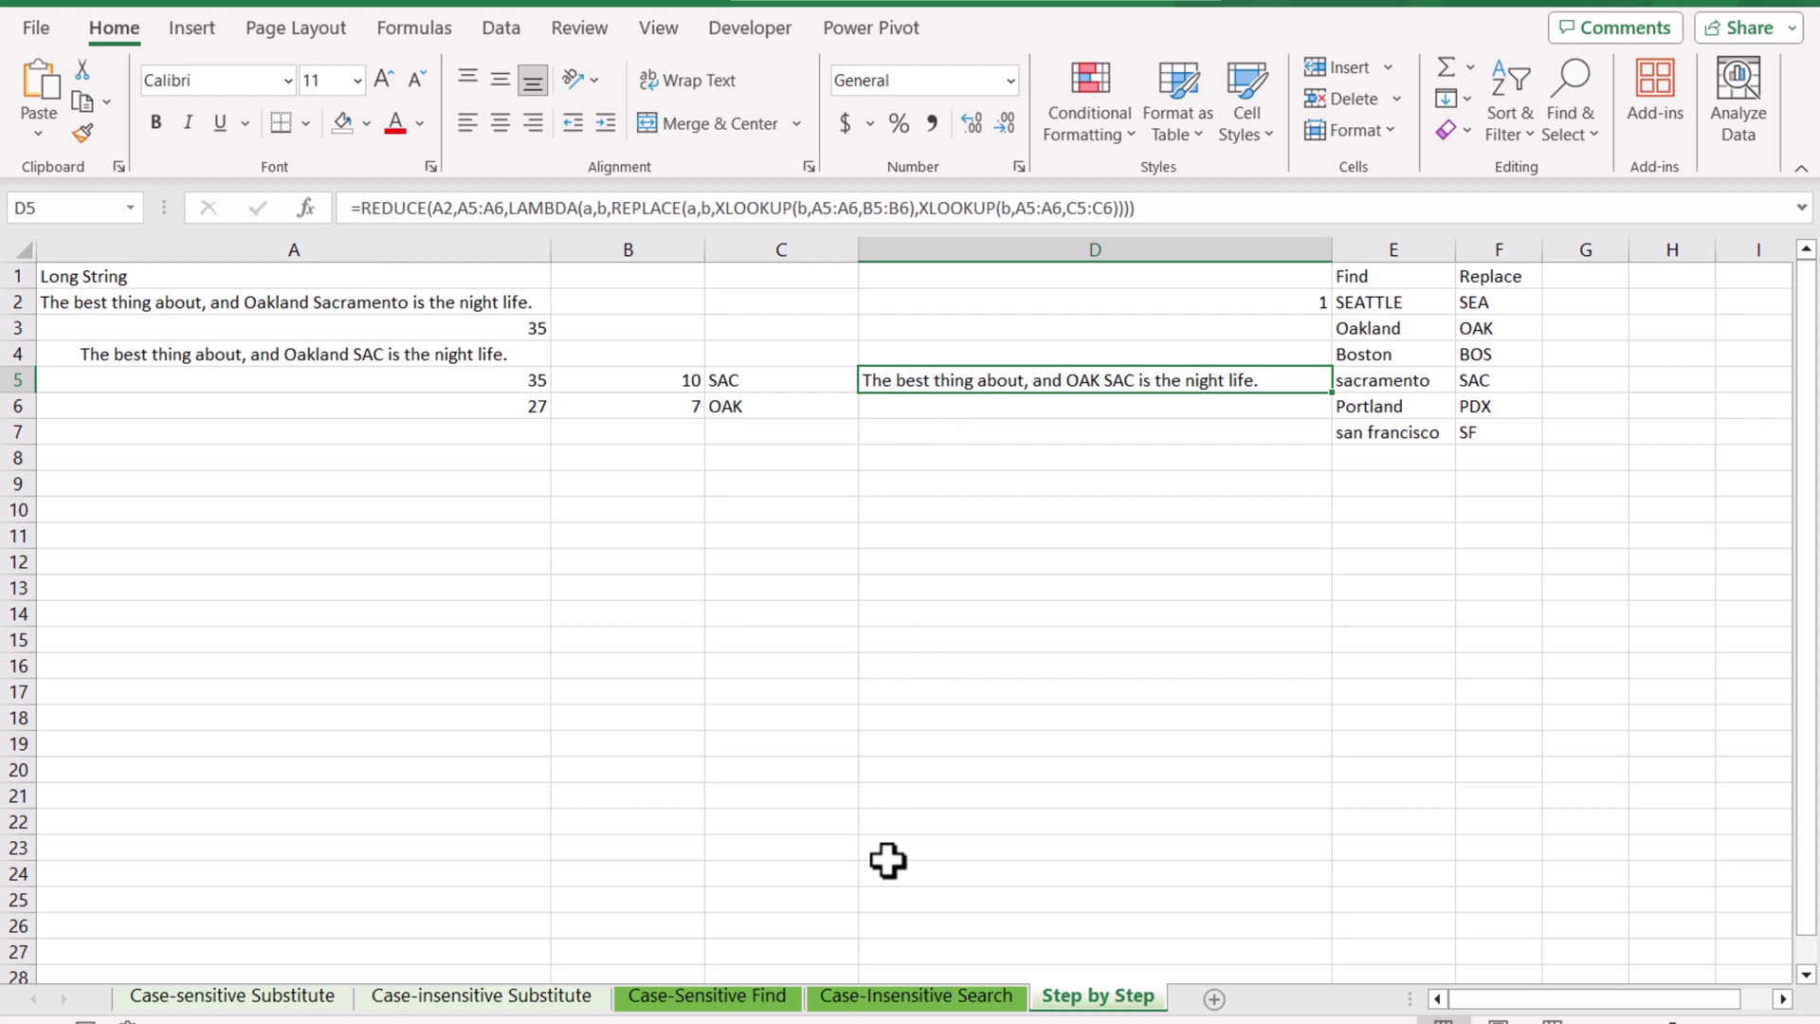
click(910, 997)
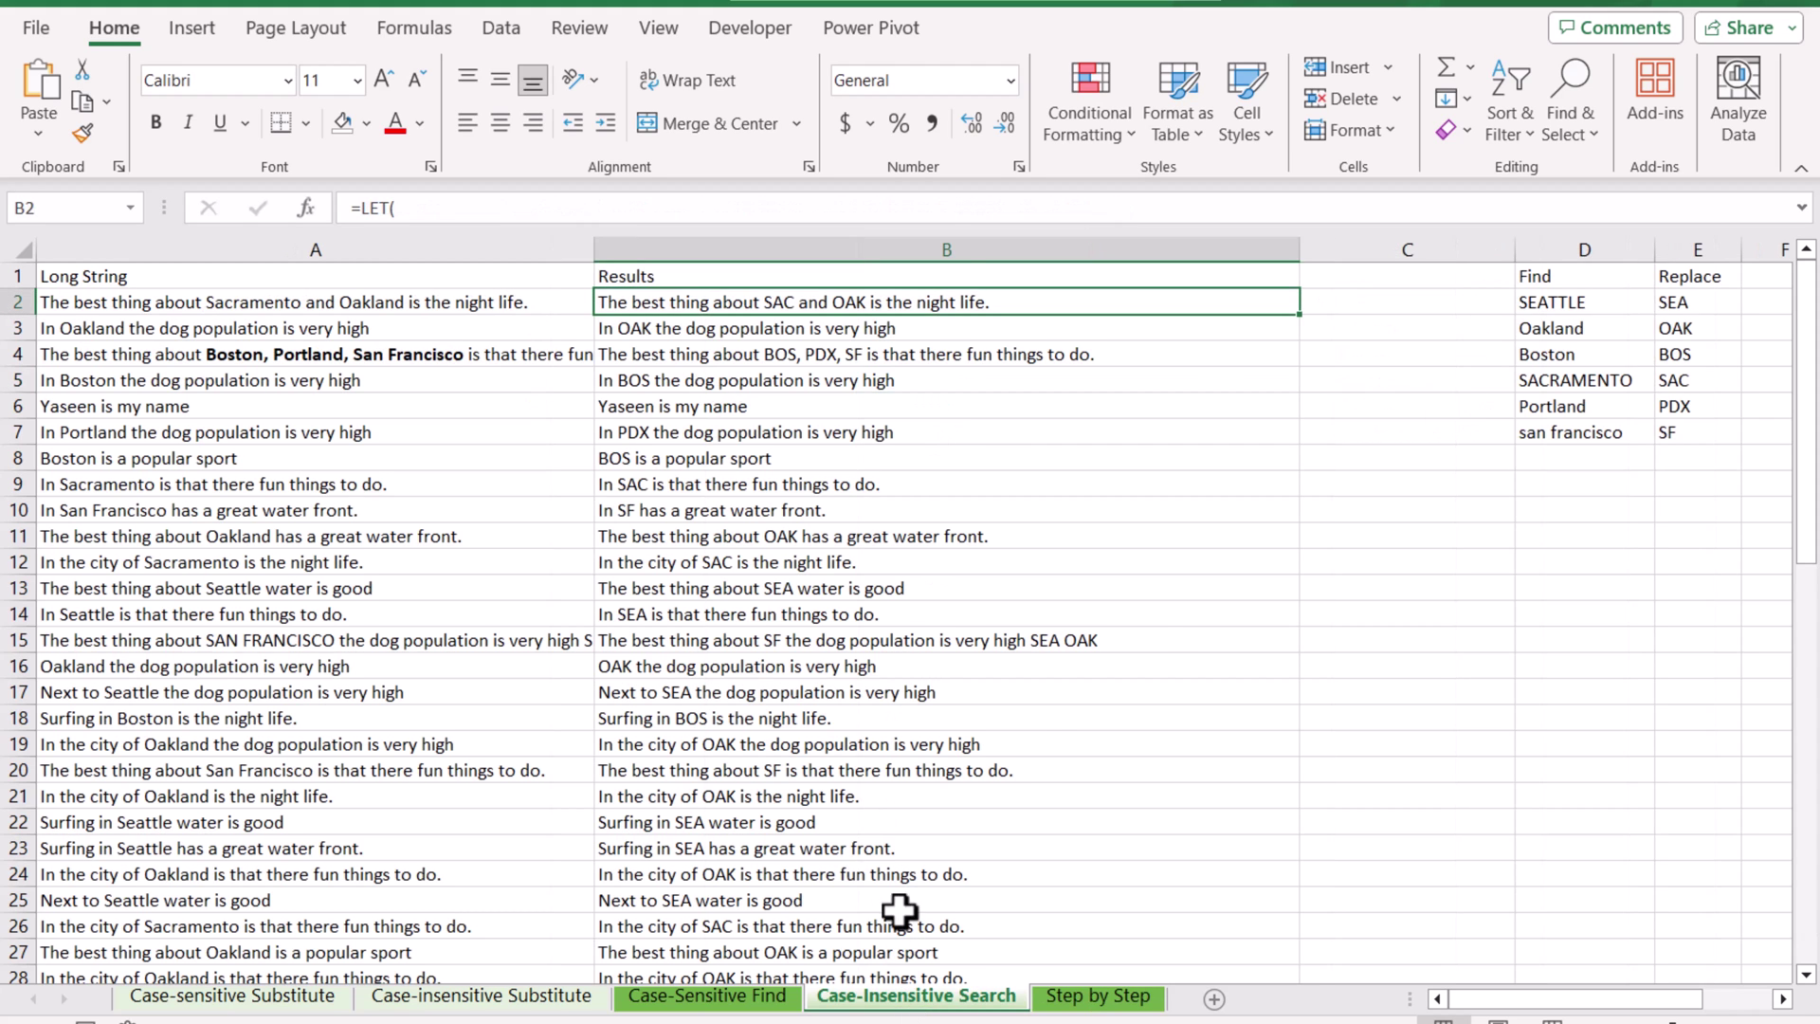
drag(934, 231, 886, 552)
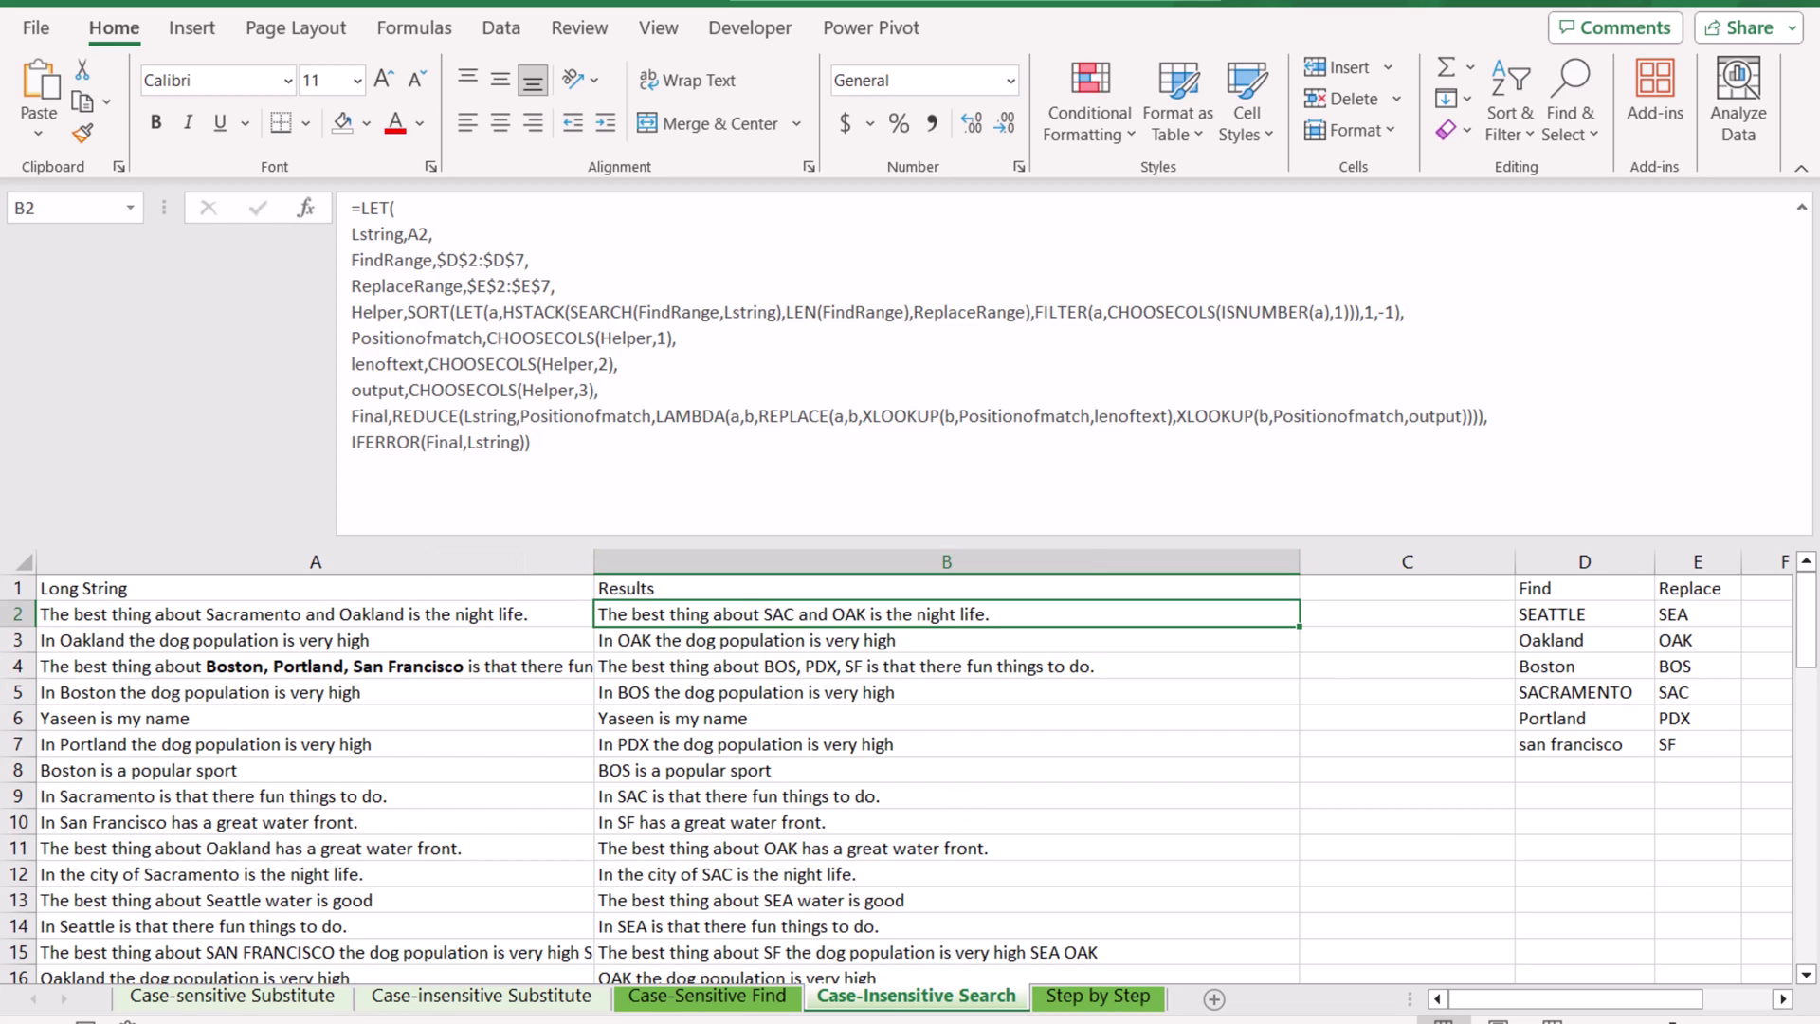
click(1099, 995)
click(513, 701)
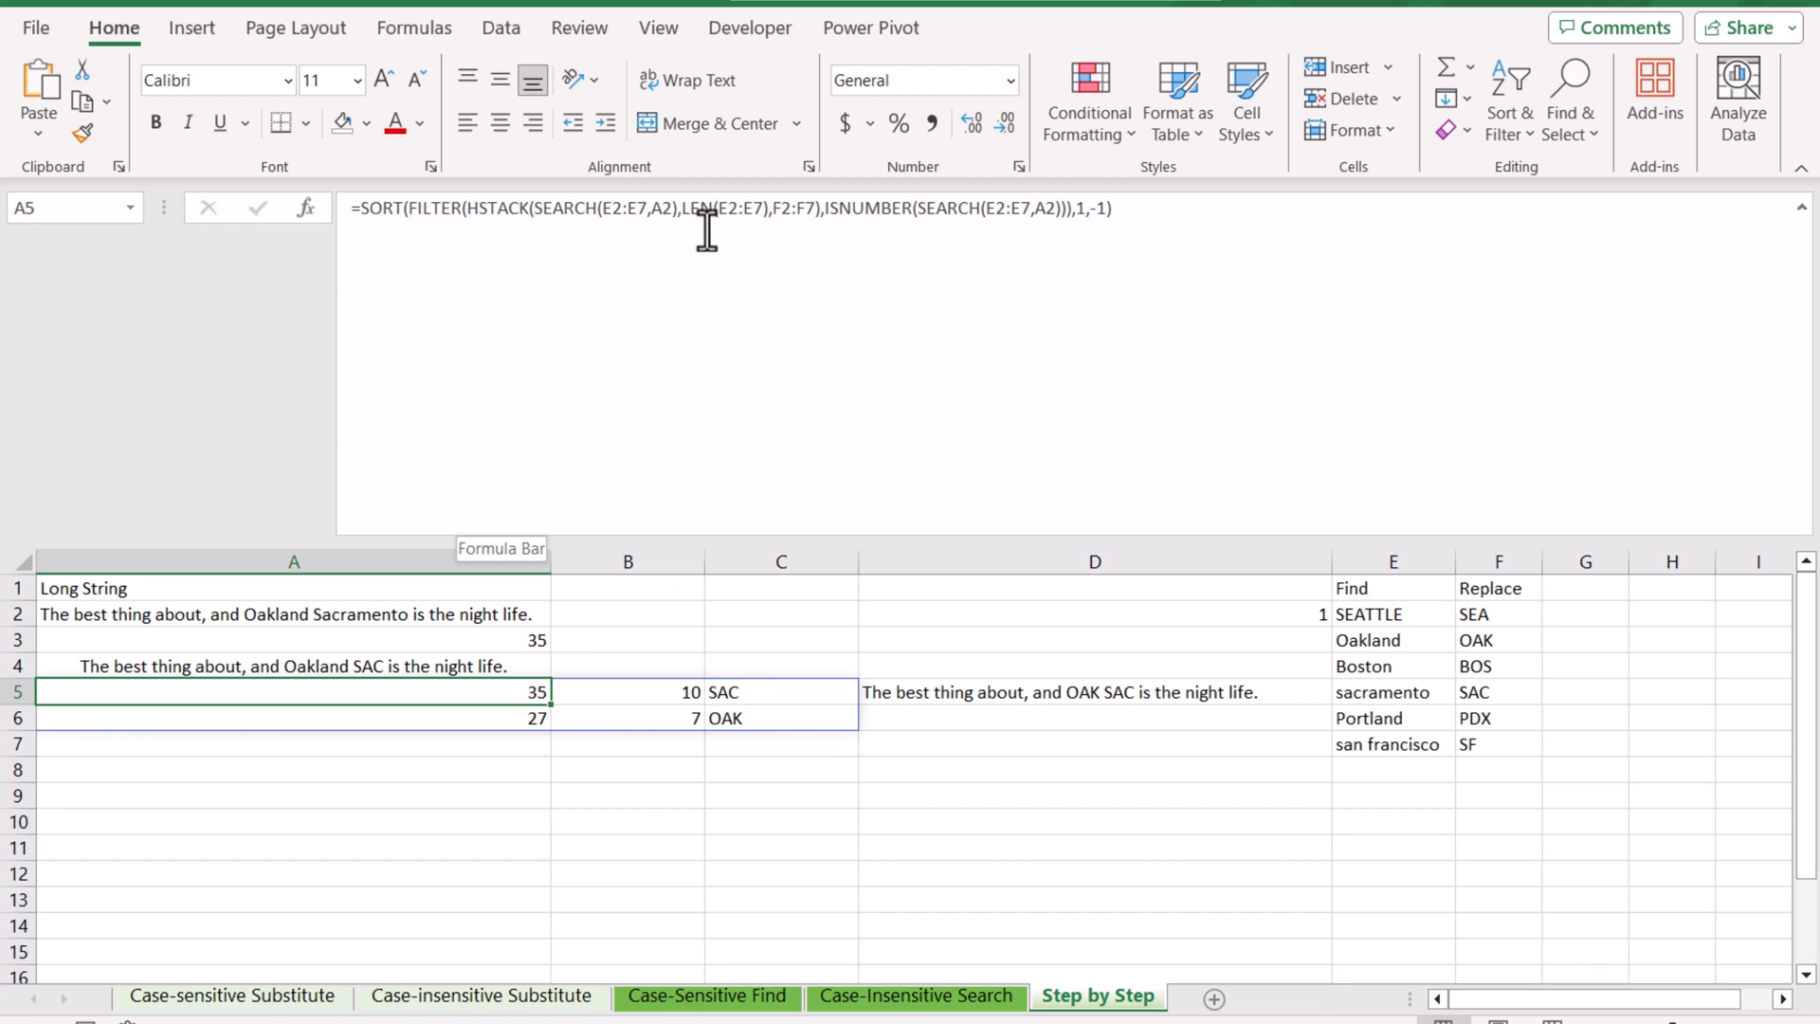
click(886, 1003)
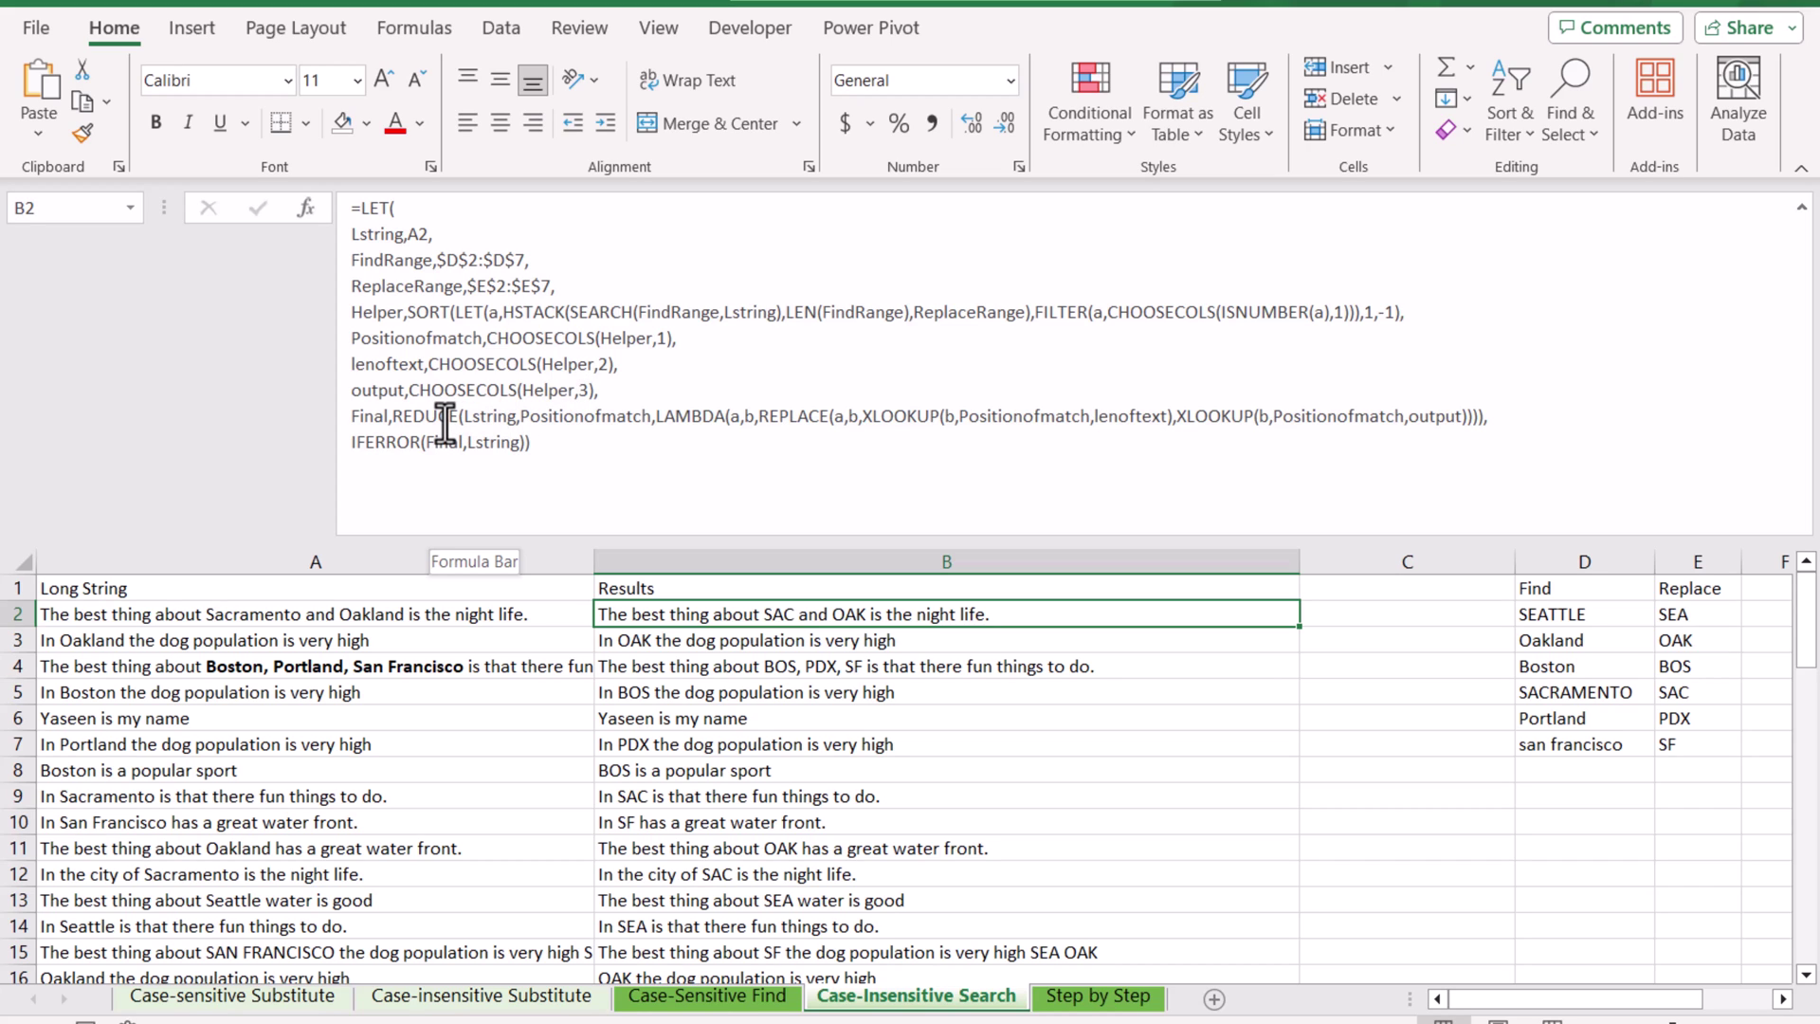
click(1097, 998)
click(1046, 692)
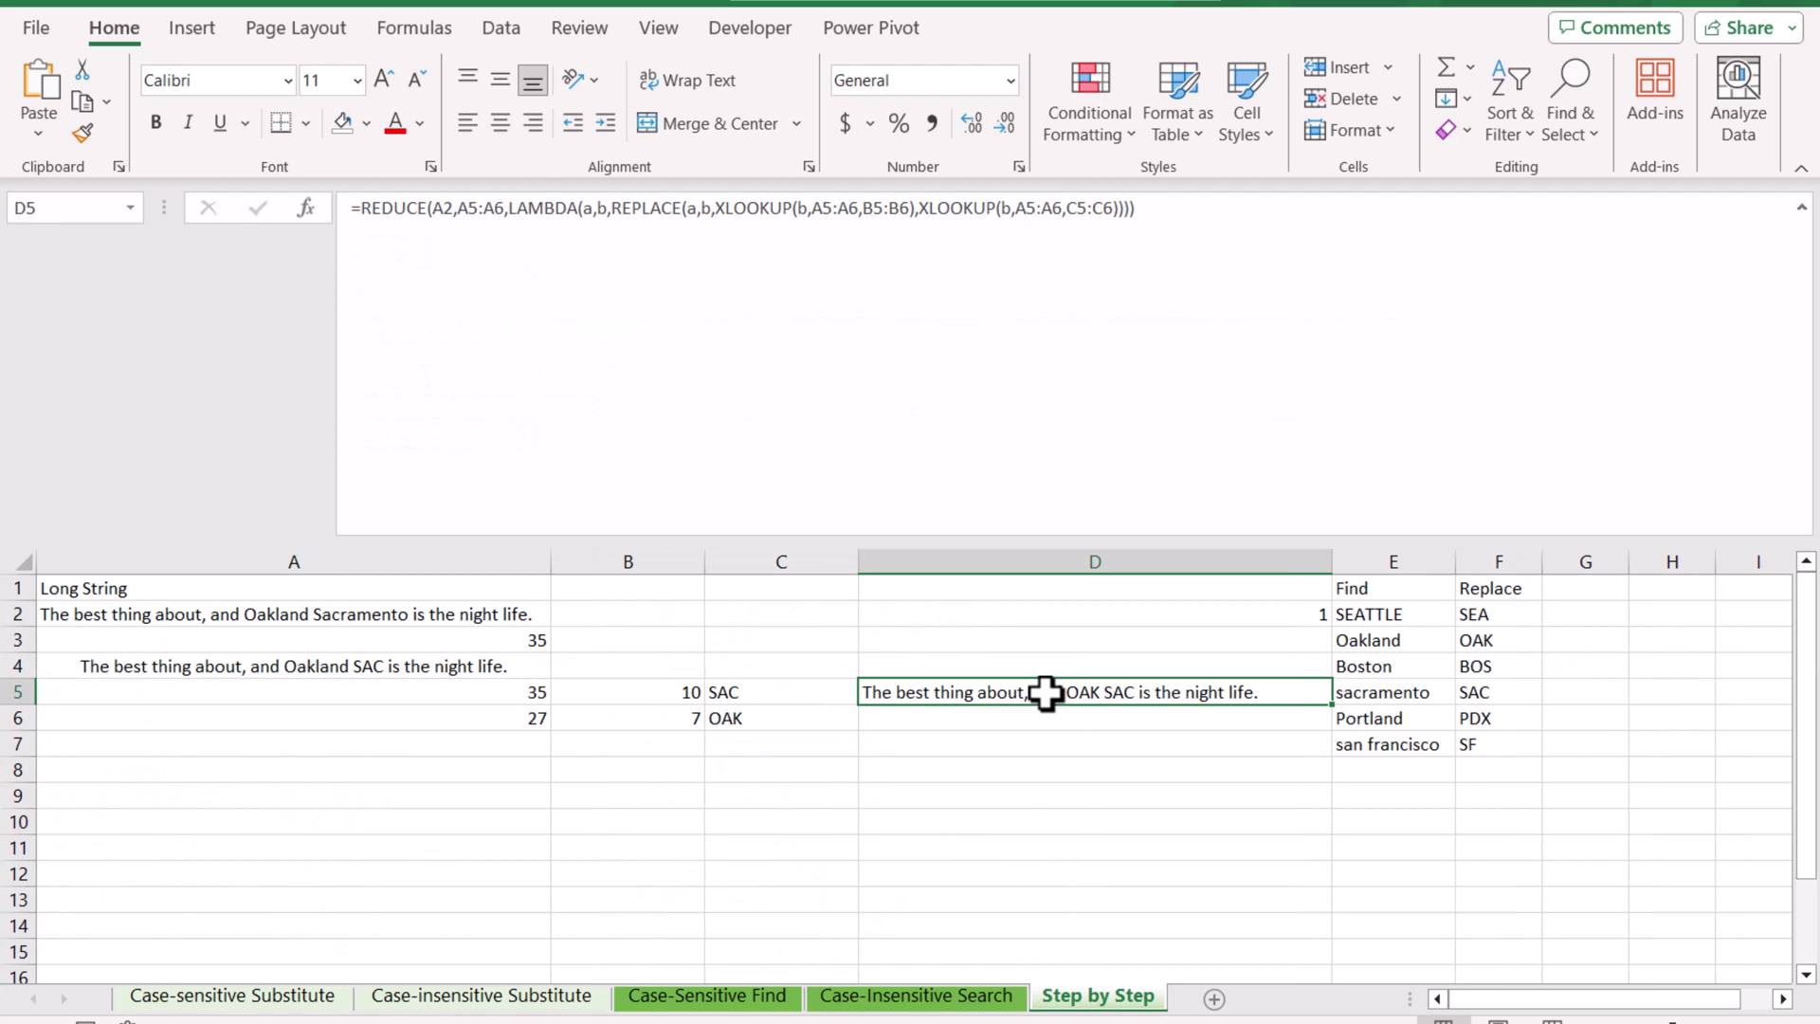
click(969, 997)
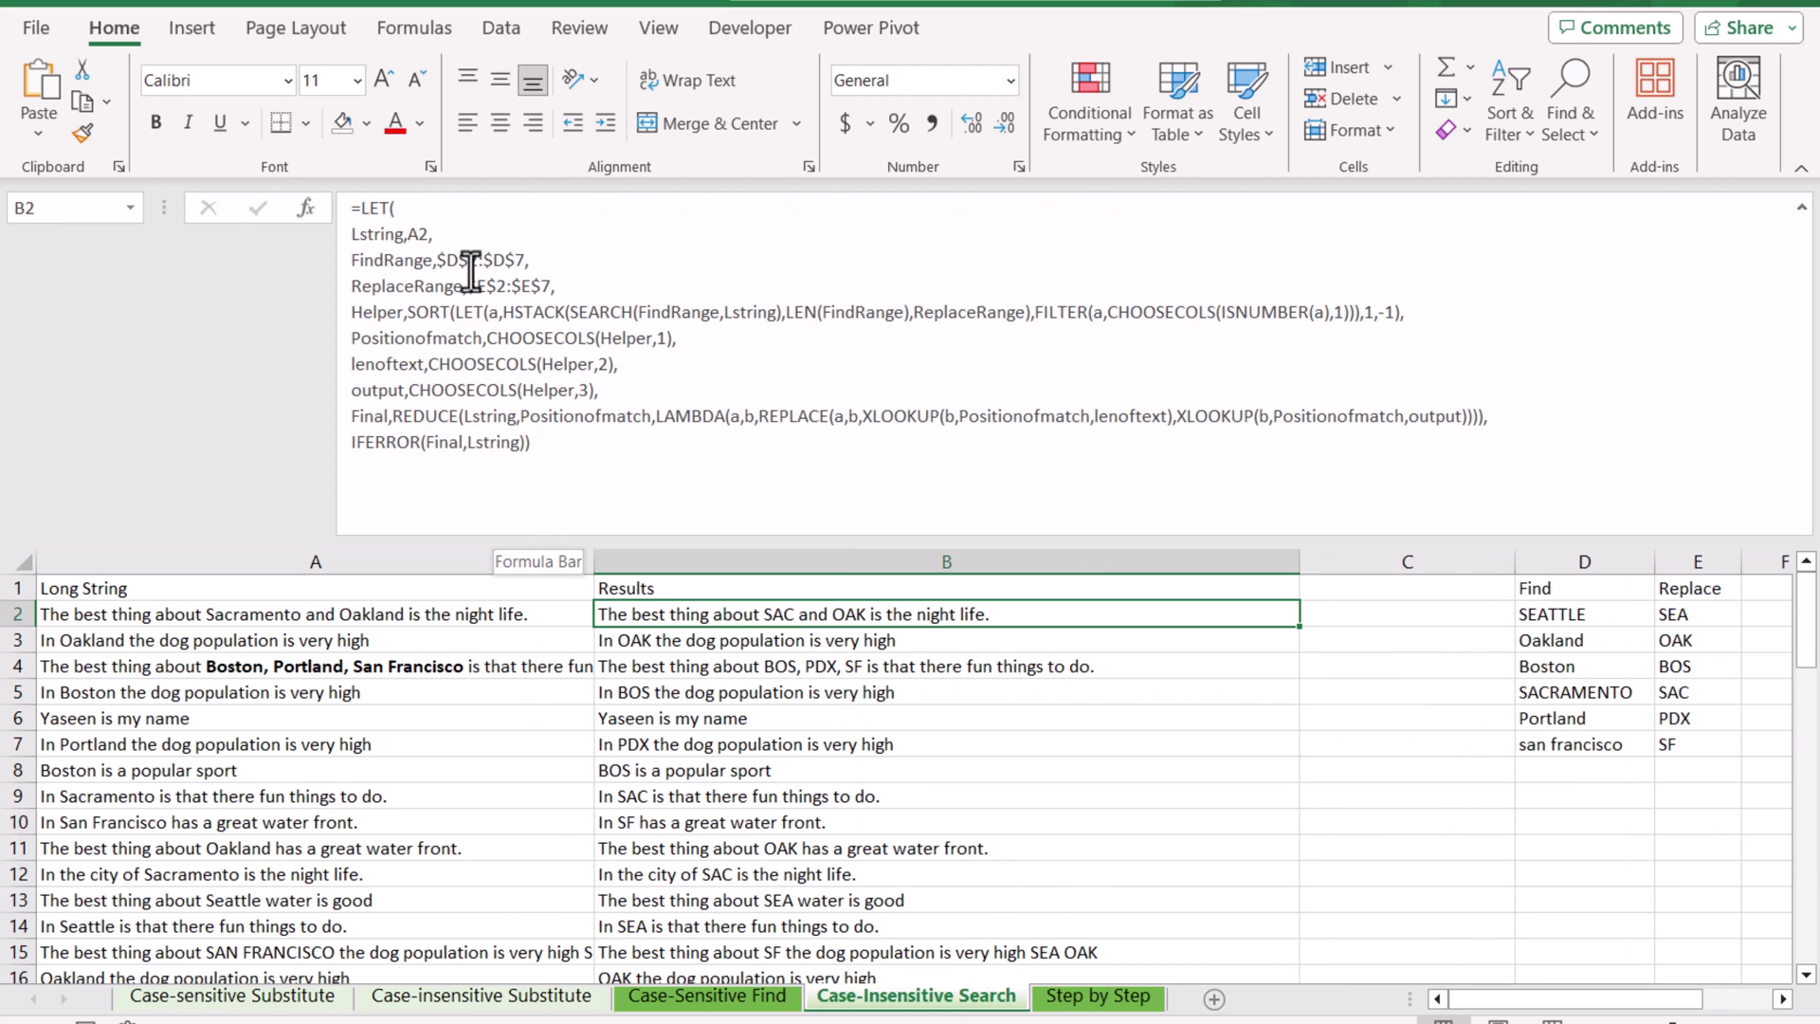